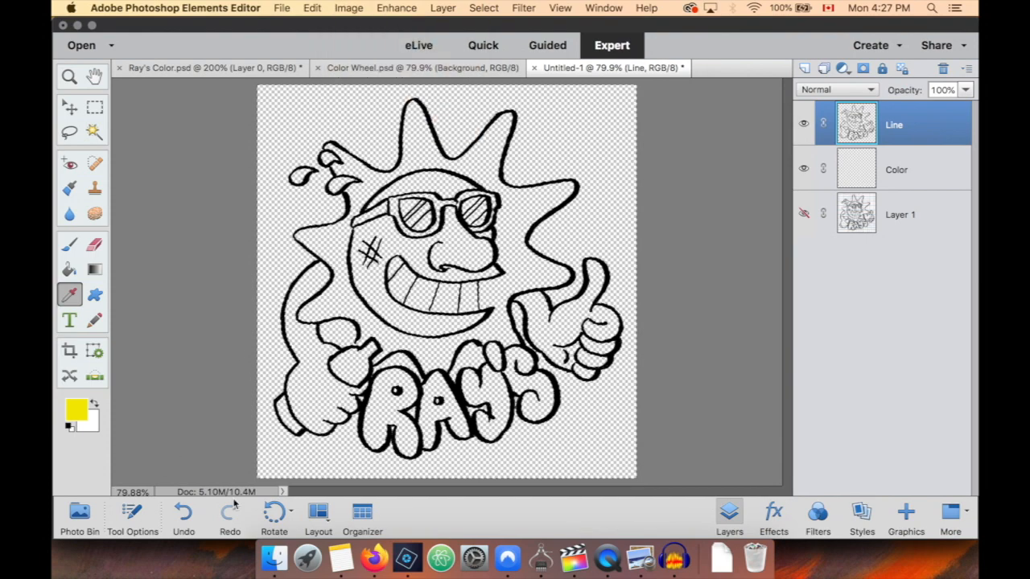
Select the sun character's silhouette with the Magic Wand and fill it with yellow on the Color layer.
left_click(95, 132)
left_click(348, 8)
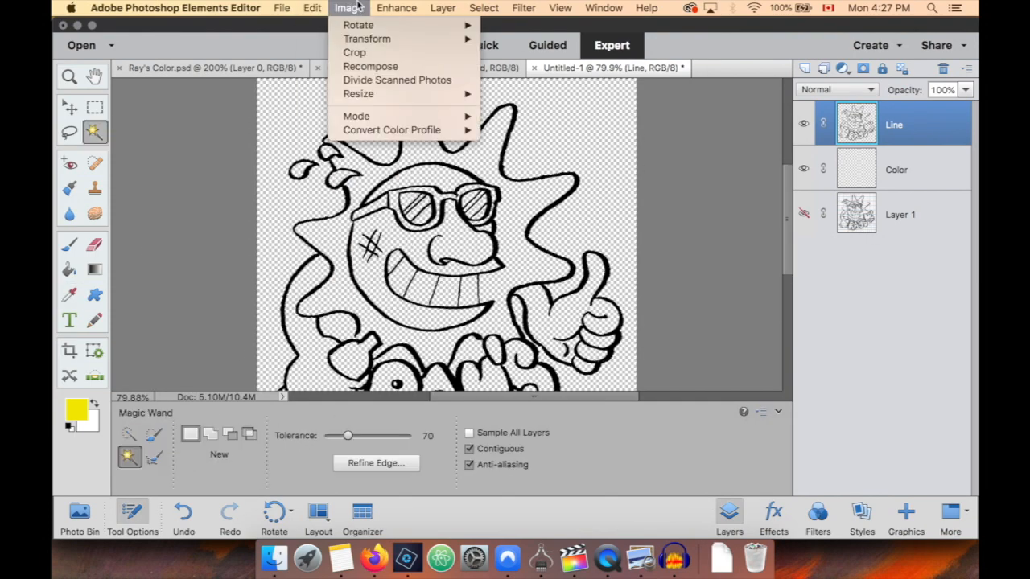
left_click(682, 209)
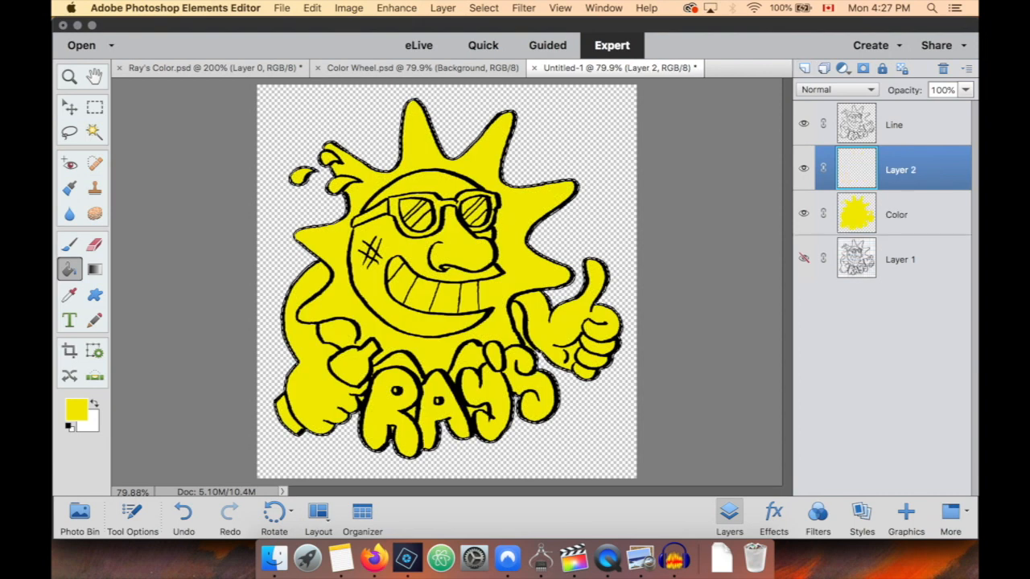
Deselect the silhouette, lasso the gap beneath the bent arm on the Color layer and delete its yellow fill.
left_click(896, 214)
key("super+d")
key("e")
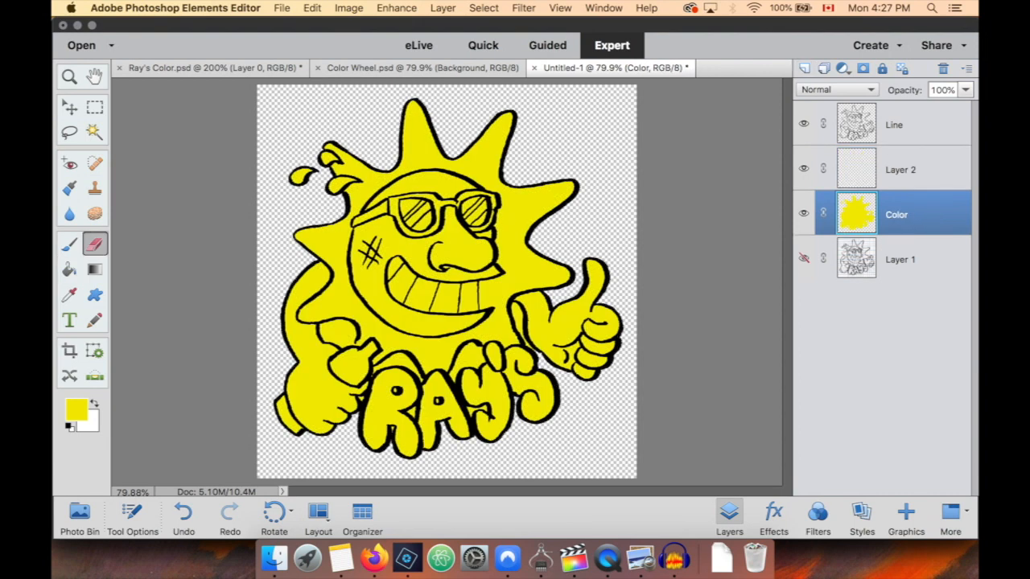
key("l")
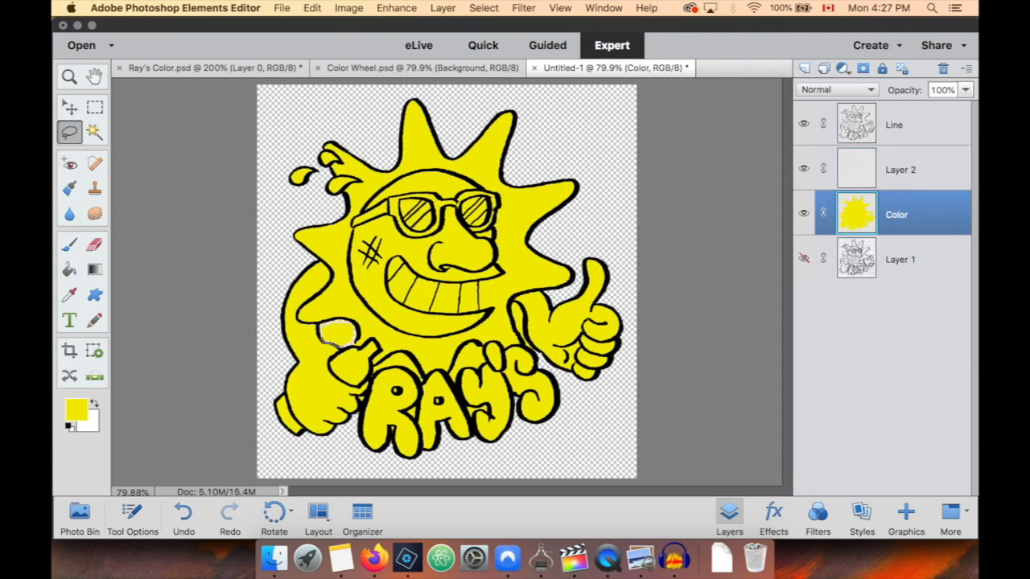
key("Delete")
Erase the yellow from the remaining background gaps between the sun's rays and the RAY'S lettering on the Color layer.
key("e")
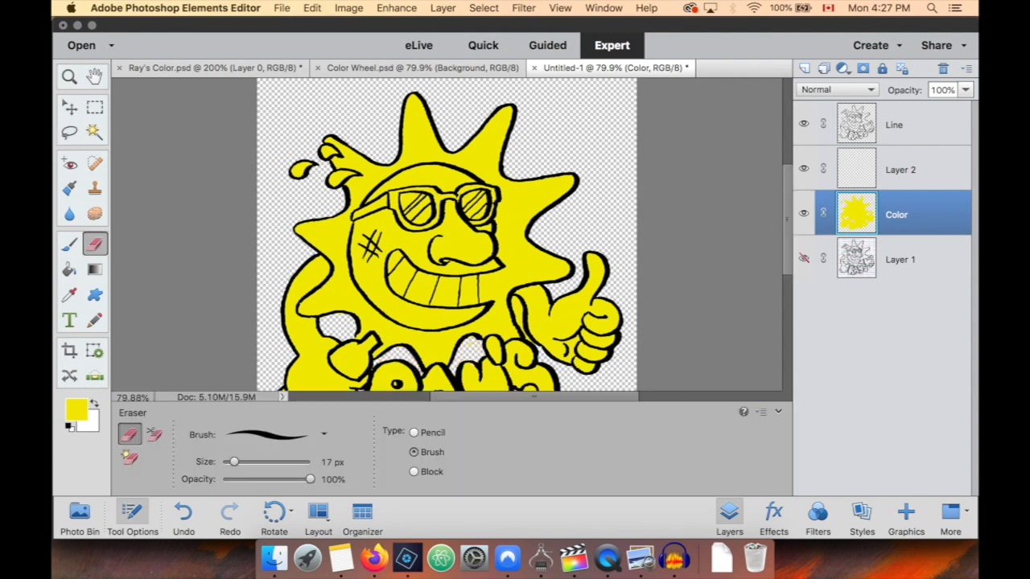
left_click(778, 412)
key("b")
key("e")
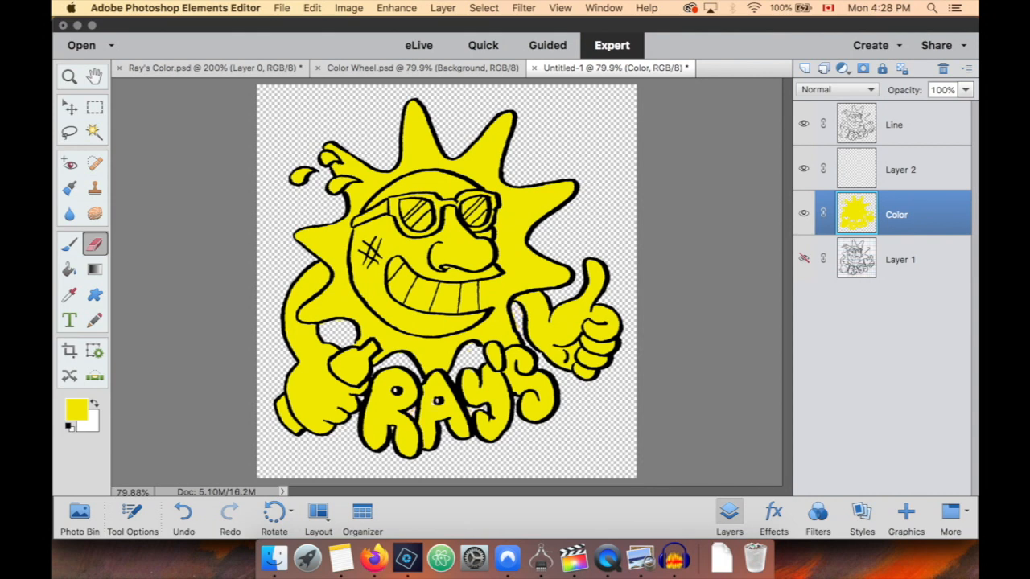
key("b")
key("super+z")
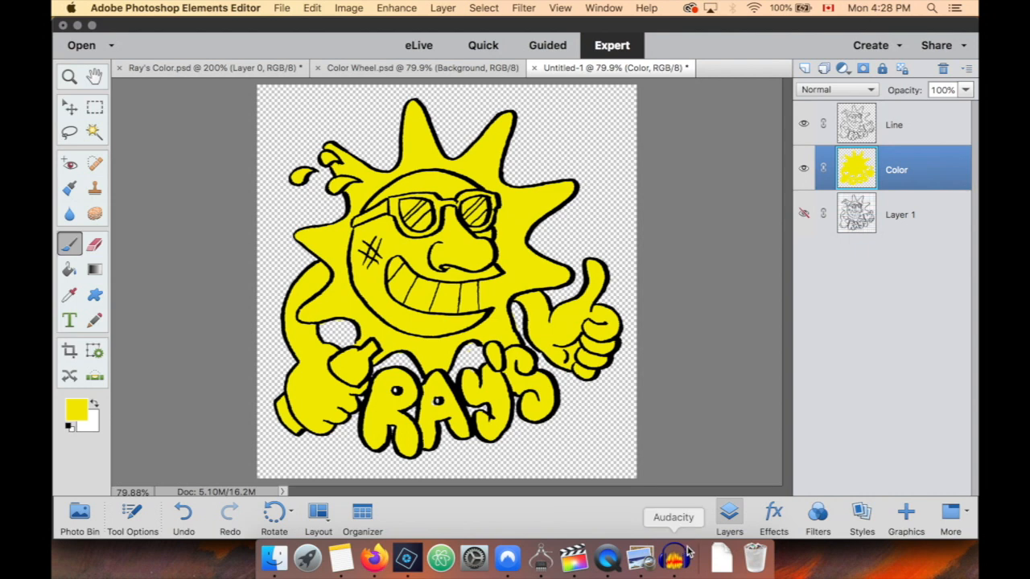
Add a layer above the Color layer and paint a yellow dot beside the sun with a 32 px brush.
left_click(804, 68)
key("b")
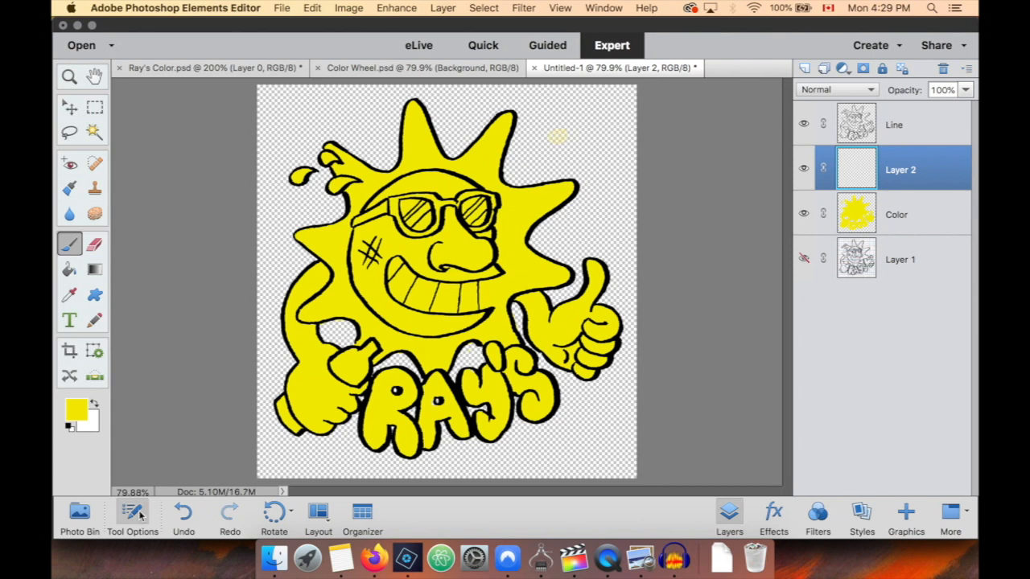
left_click_drag(327, 486, 391, 486)
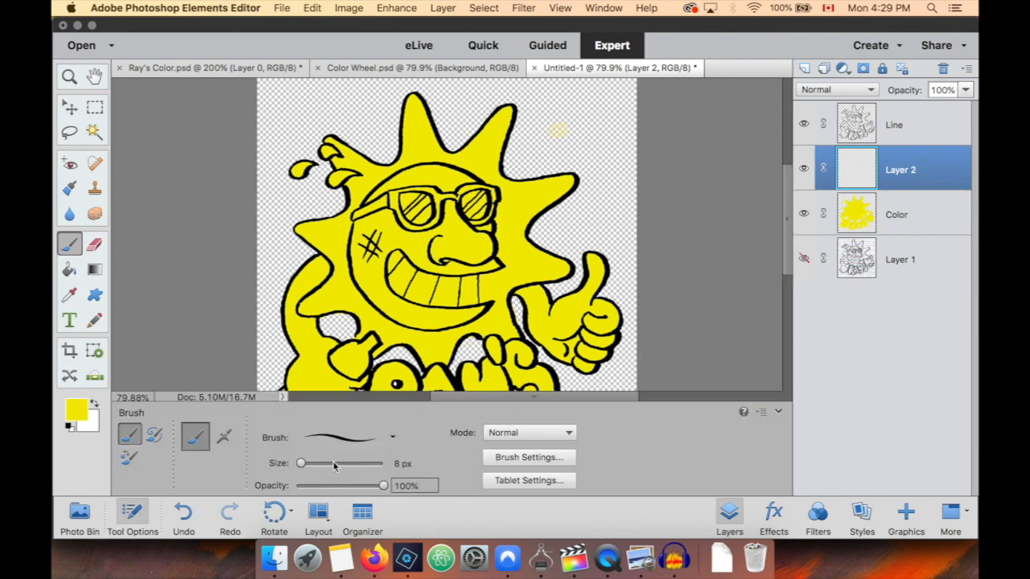
left_click(319, 464)
mouse_move(566, 131)
left_mouse_down()
mouse_move(547, 135)
mouse_move(551, 119)
left_mouse_up()
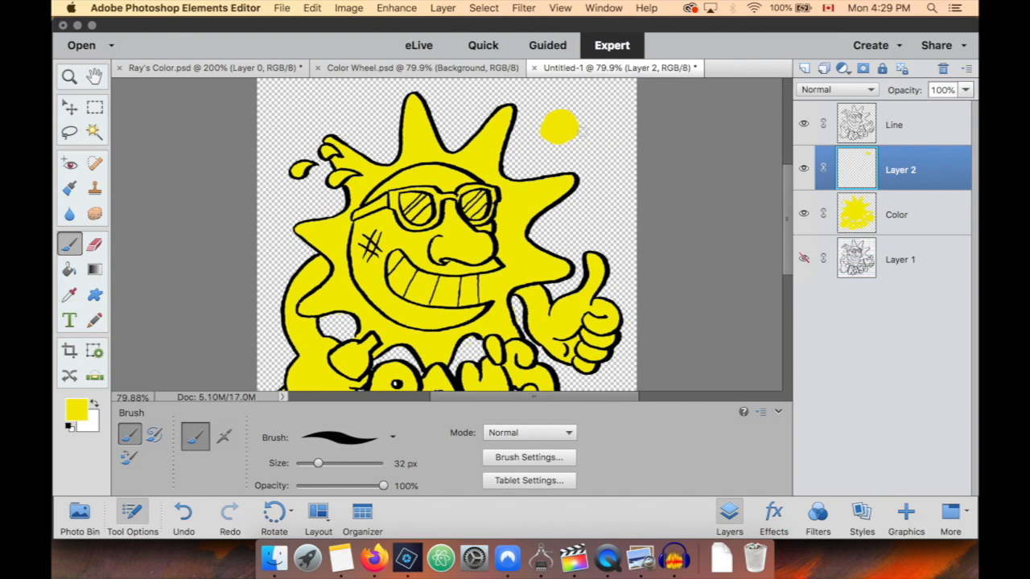
Invert the yellow dot to its complementary blue and sample that blue as the foreground color, undoing any test stroke.
key("super+i")
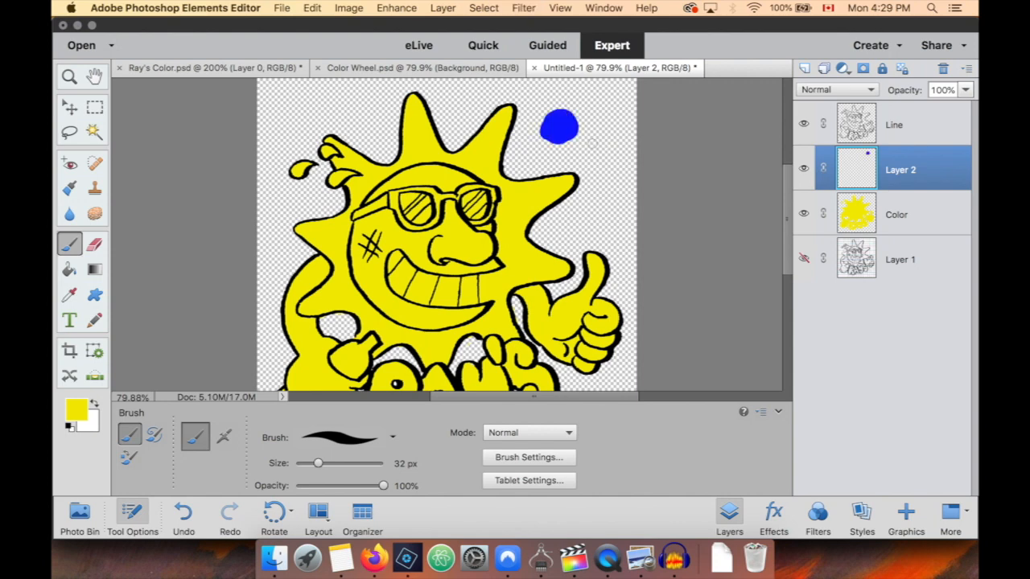
key("i")
left_click(566, 122)
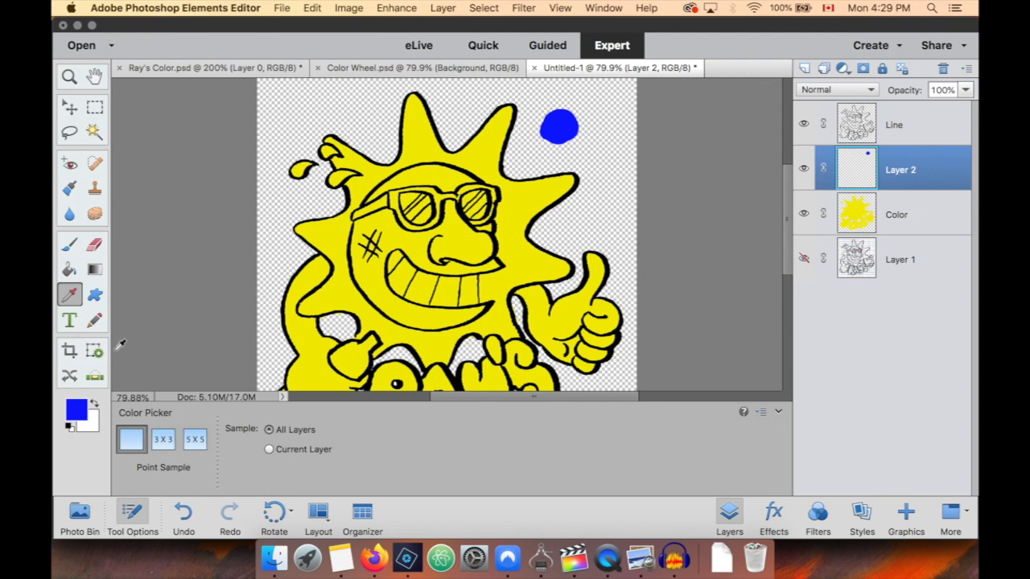
key("b")
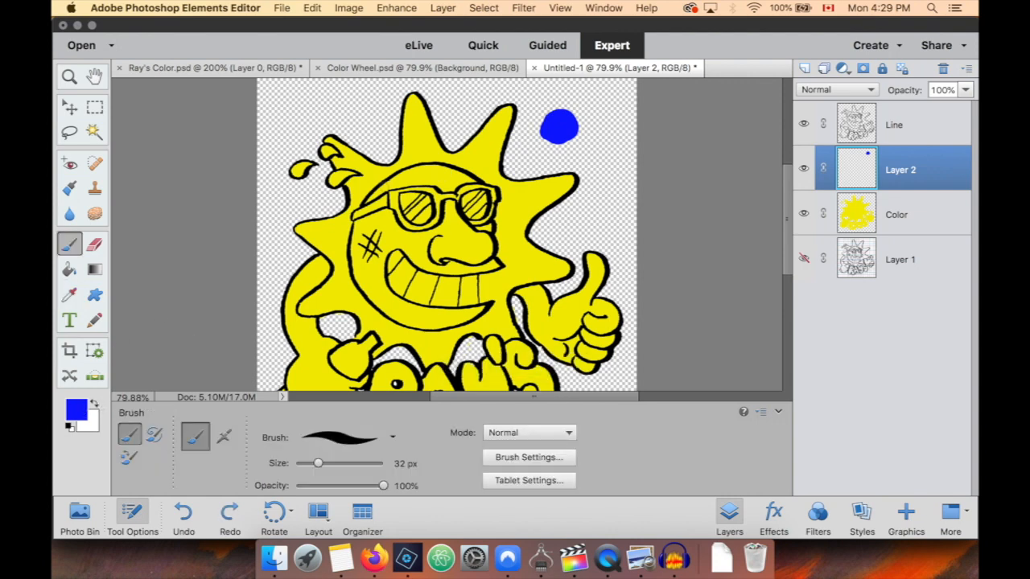
mouse_move(437, 184)
left_mouse_down()
mouse_move(427, 184)
mouse_move(437, 199)
left_mouse_up()
key("super+z")
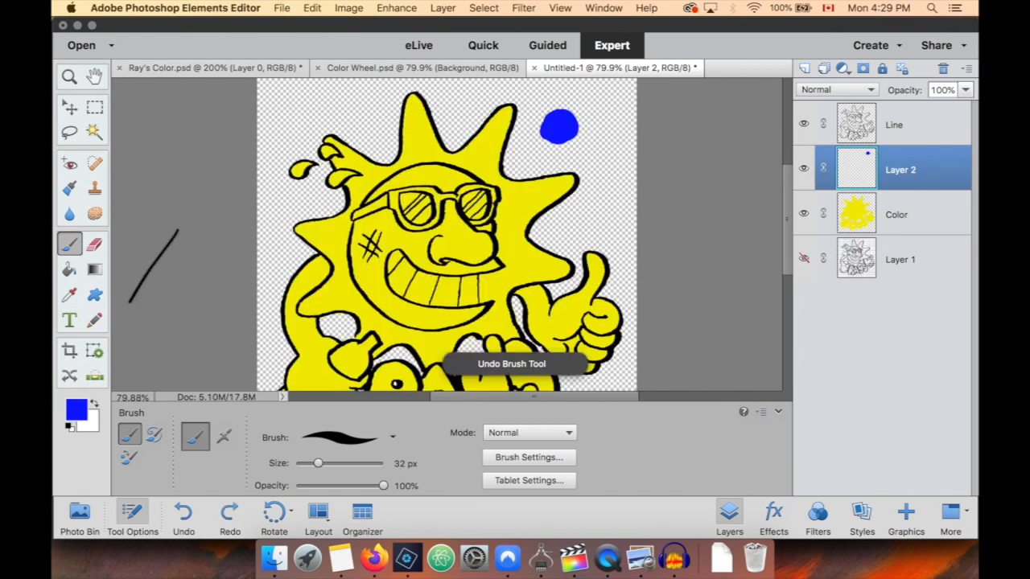
Adjust the foreground blue to hue 221° and 82% saturation, and darken it slightly.
left_click(78, 413)
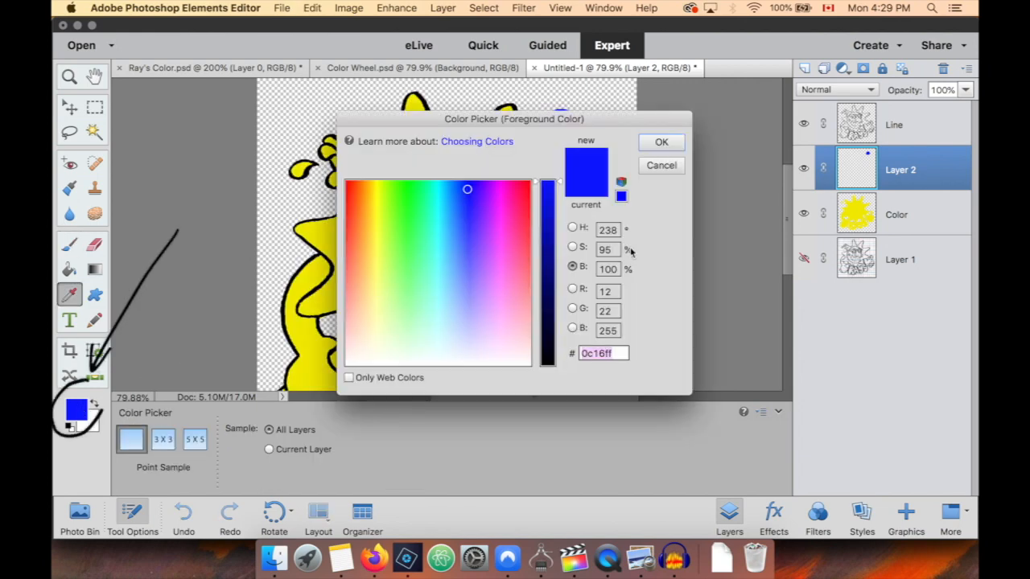
left_click(572, 309)
left_click_drag(552, 322, 552, 303)
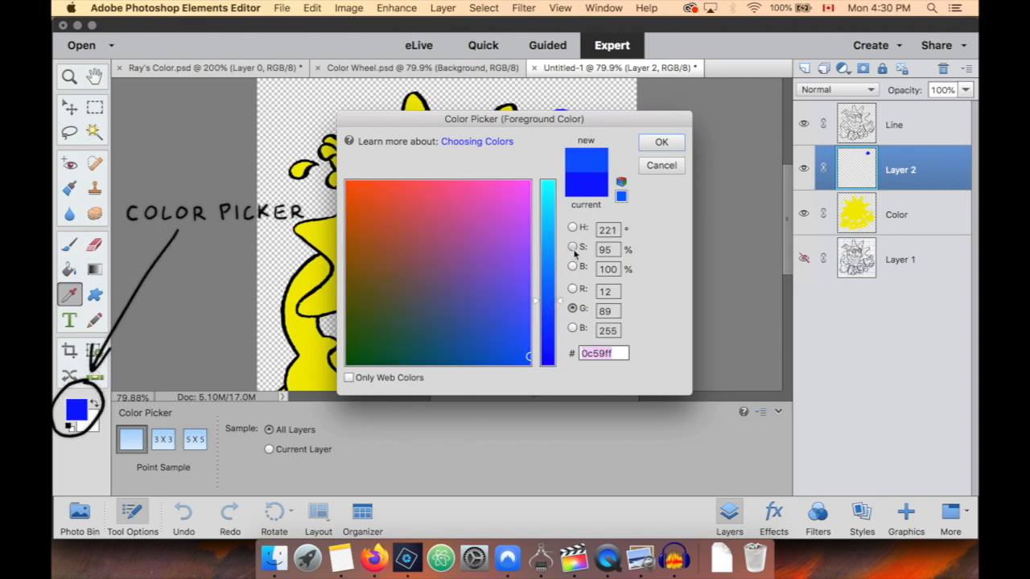
left_click(572, 247)
left_click(548, 215)
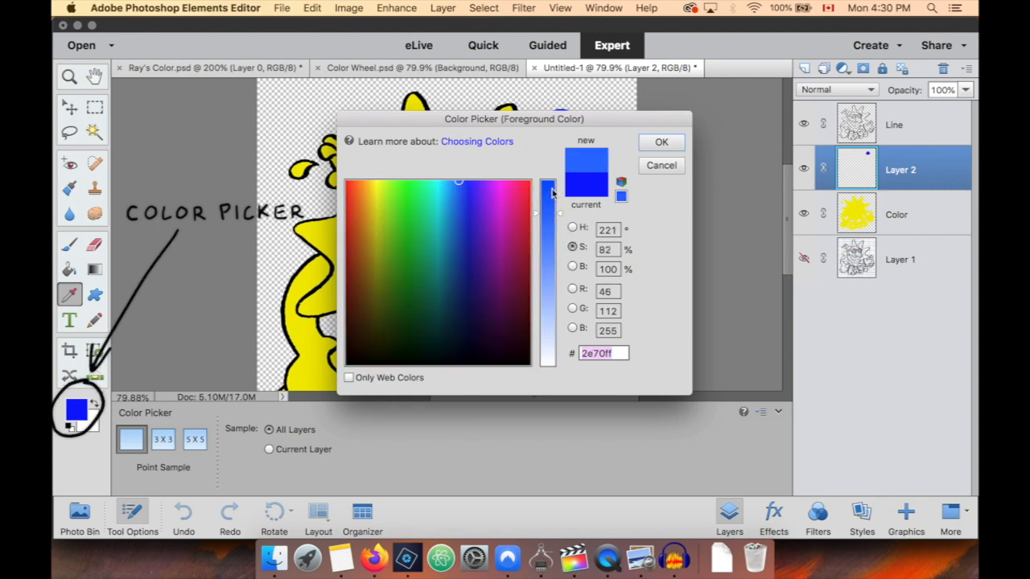
left_click(571, 267)
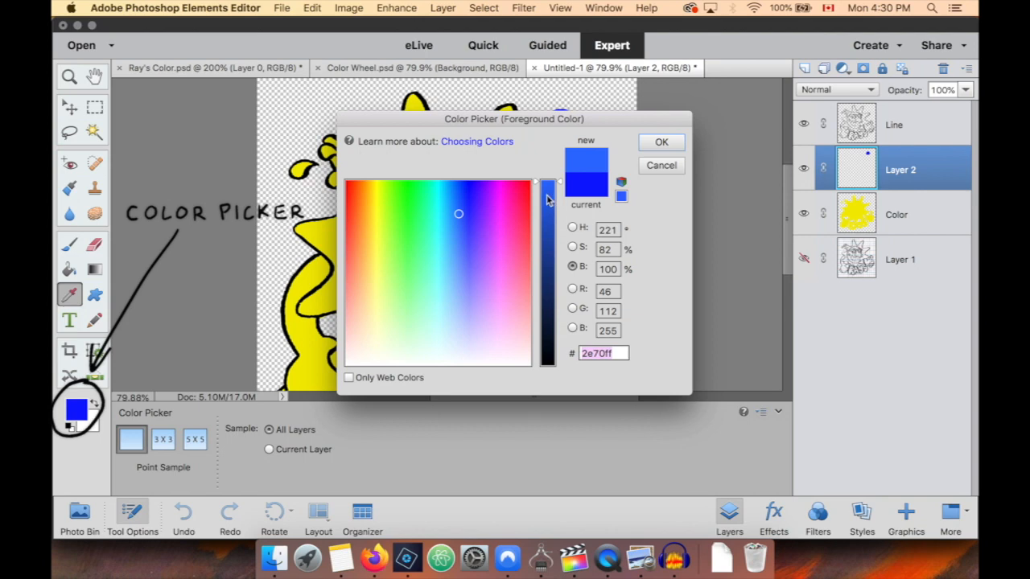
left_click(551, 197)
left_click(660, 143)
key("b")
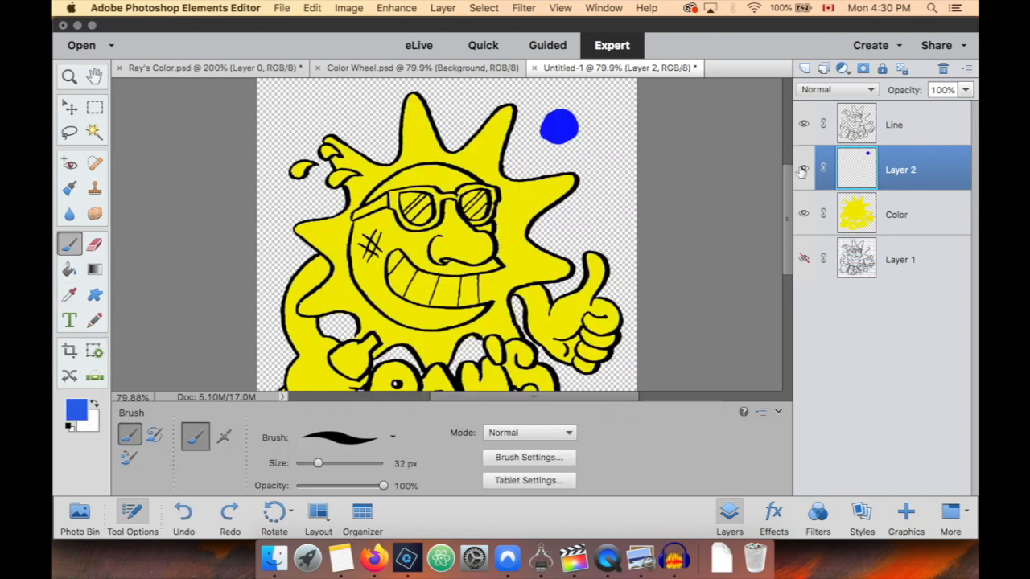
Erase the blue sample dot from Layer 2 and return to the Brush tool.
key("e")
mouse_move(574, 125)
left_mouse_down()
mouse_move(555, 112)
mouse_move(550, 133)
mouse_move(574, 131)
left_mouse_up()
key("b")
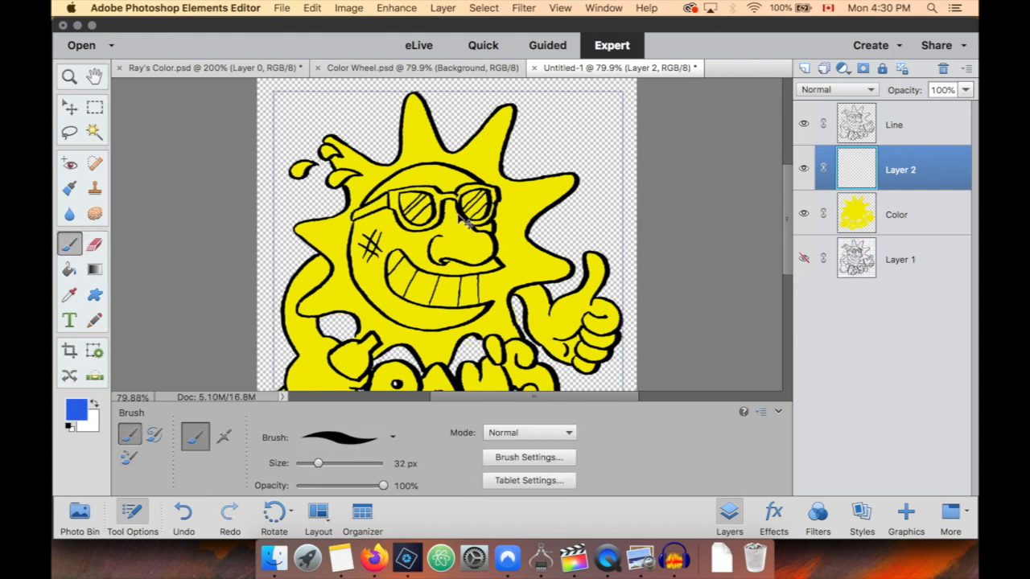
Paint the sunglasses' frames and lenses blue on Layer 2, using a 24 px brush.
key("super+equal")
key("super+equal")
key("space")
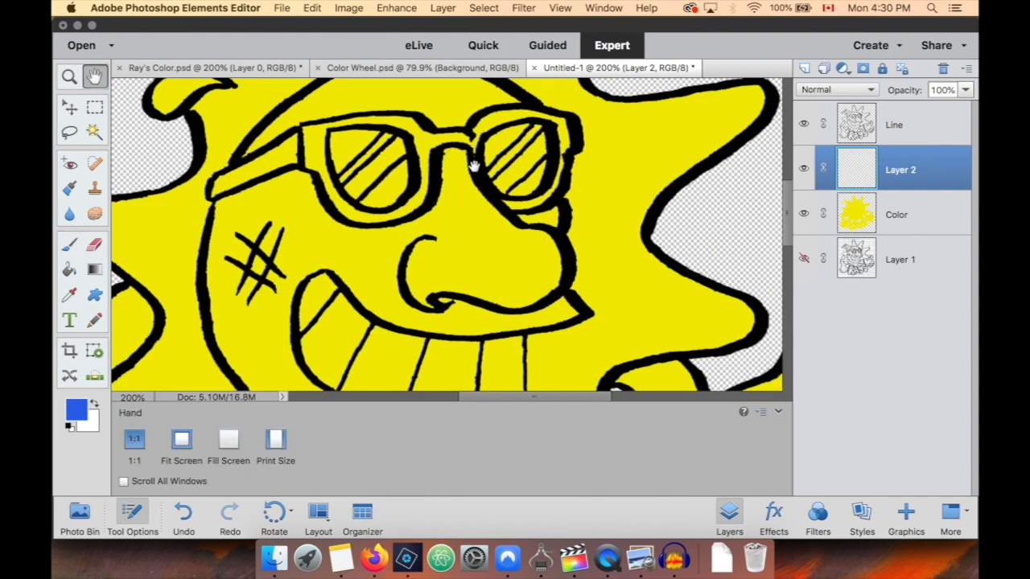
left_click_drag(234, 160, 294, 184)
left_click_drag(316, 473, 312, 473)
mouse_move(309, 201)
left_mouse_down()
mouse_move(275, 218)
mouse_move(359, 172)
mouse_move(378, 157)
left_mouse_up()
mouse_move(396, 225)
left_mouse_down()
mouse_move(394, 159)
mouse_move(470, 146)
mouse_move(474, 216)
mouse_move(439, 237)
mouse_move(411, 225)
mouse_move(429, 234)
mouse_move(433, 153)
mouse_move(456, 219)
mouse_move(468, 169)
mouse_move(444, 212)
left_mouse_up()
mouse_move(533, 169)
left_mouse_down()
mouse_move(505, 149)
mouse_move(615, 166)
mouse_move(617, 179)
mouse_move(565, 229)
mouse_move(614, 208)
mouse_move(567, 199)
mouse_move(563, 215)
mouse_move(591, 169)
left_mouse_up()
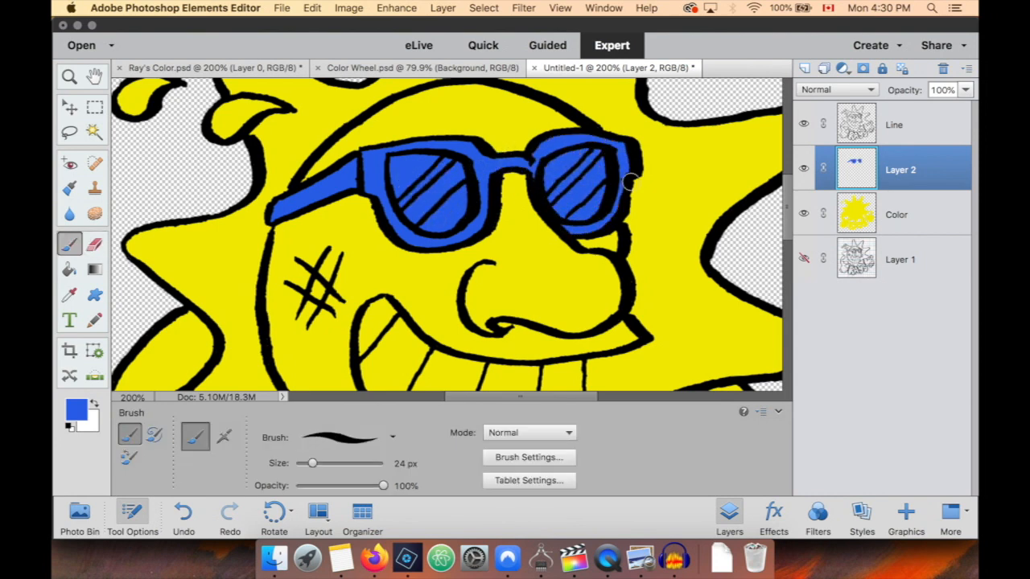
Add a layer above Layer 2, sample the face's yellow and darken it to 15% brightness (#252400) as the foreground color.
left_click(804, 69)
key("i")
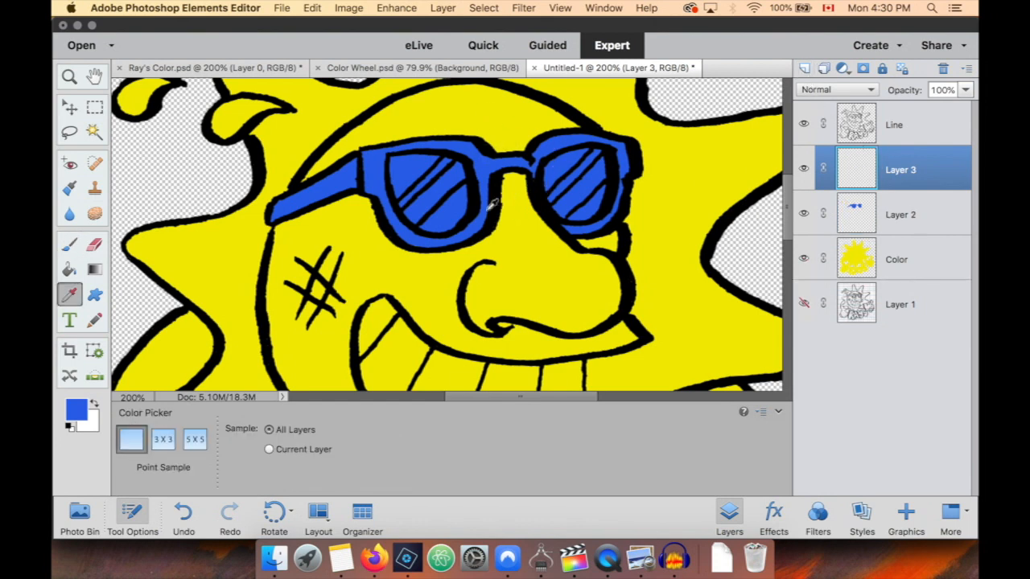
left_click(346, 214)
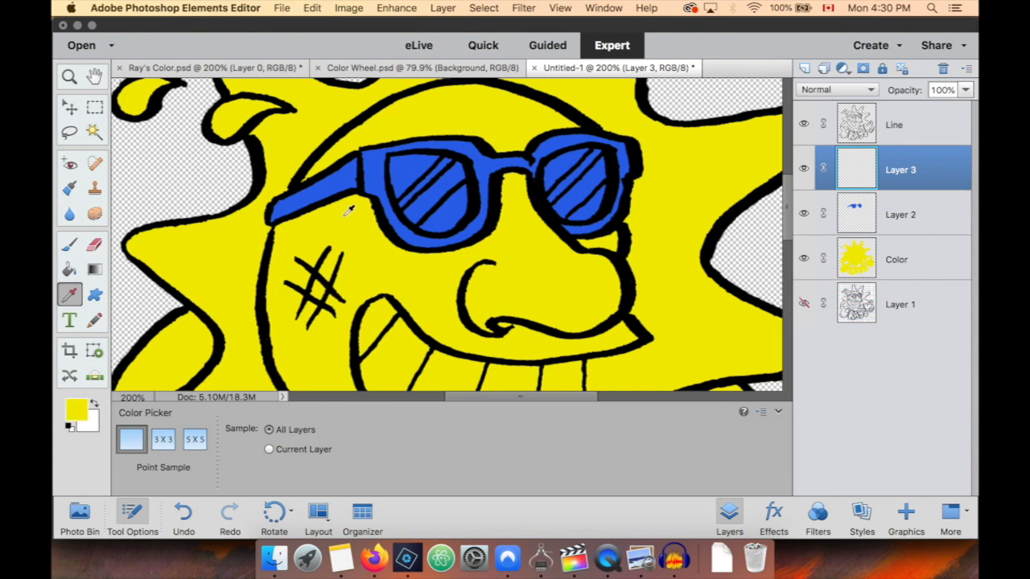
left_click(76, 412)
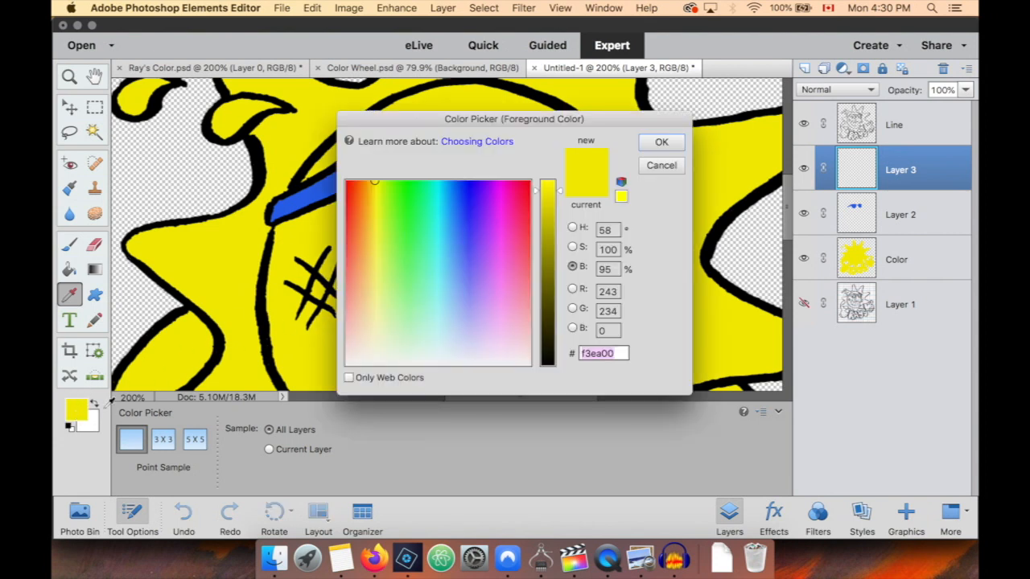
left_click_drag(554, 242, 548, 343)
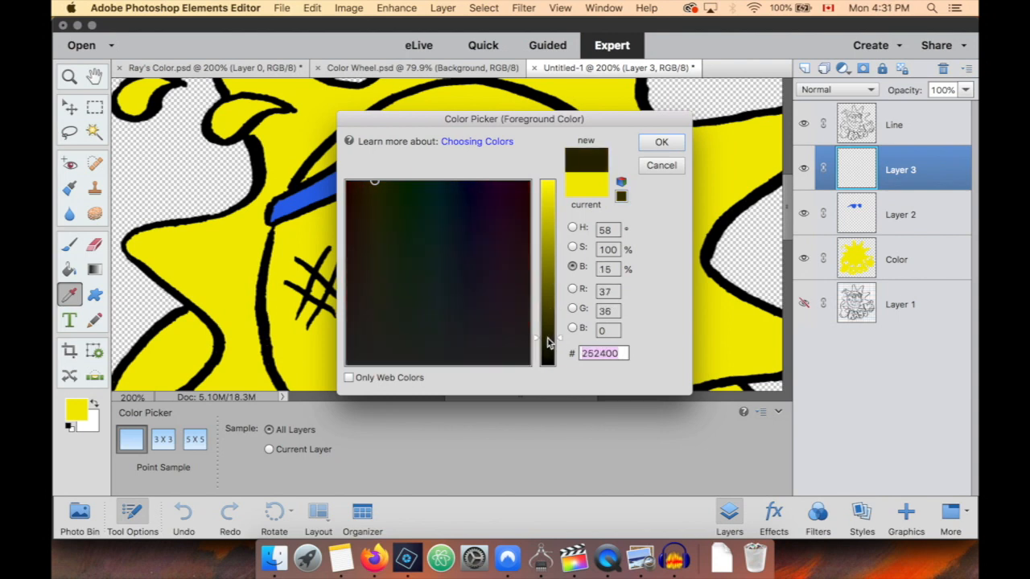
left_click(660, 143)
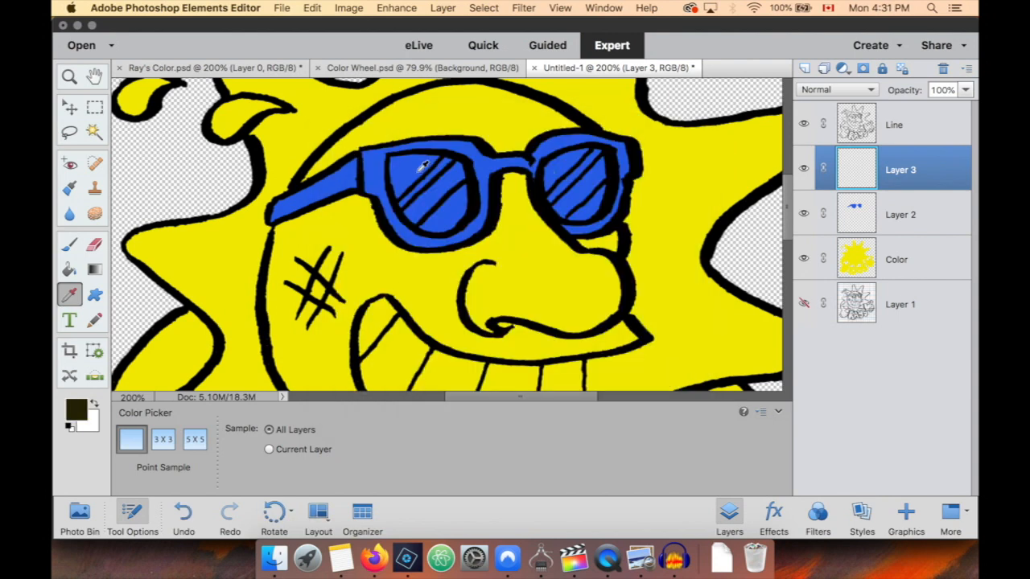
Paint both sunglass lenses with the dark yellow-black on Layer 3.
key("b")
mouse_move(415, 162)
left_mouse_down()
mouse_move(407, 211)
mouse_move(435, 227)
mouse_move(463, 209)
mouse_move(465, 178)
mouse_move(456, 163)
mouse_move(427, 160)
mouse_move(434, 197)
left_mouse_up()
mouse_move(552, 203)
left_mouse_down()
mouse_move(548, 168)
mouse_move(595, 154)
mouse_move(592, 194)
mouse_move(598, 185)
mouse_move(576, 213)
mouse_move(561, 211)
mouse_move(584, 196)
mouse_move(564, 168)
mouse_move(577, 191)
left_mouse_up()
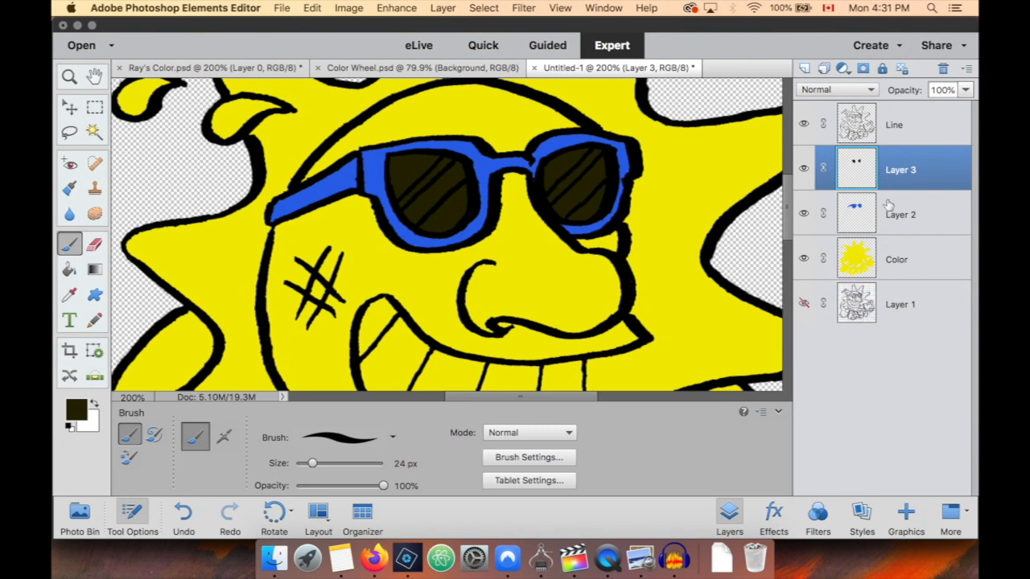
Toggle the visibility of Layer 3 and Layer 2 off and on to check what each layer contains.
left_click(803, 169)
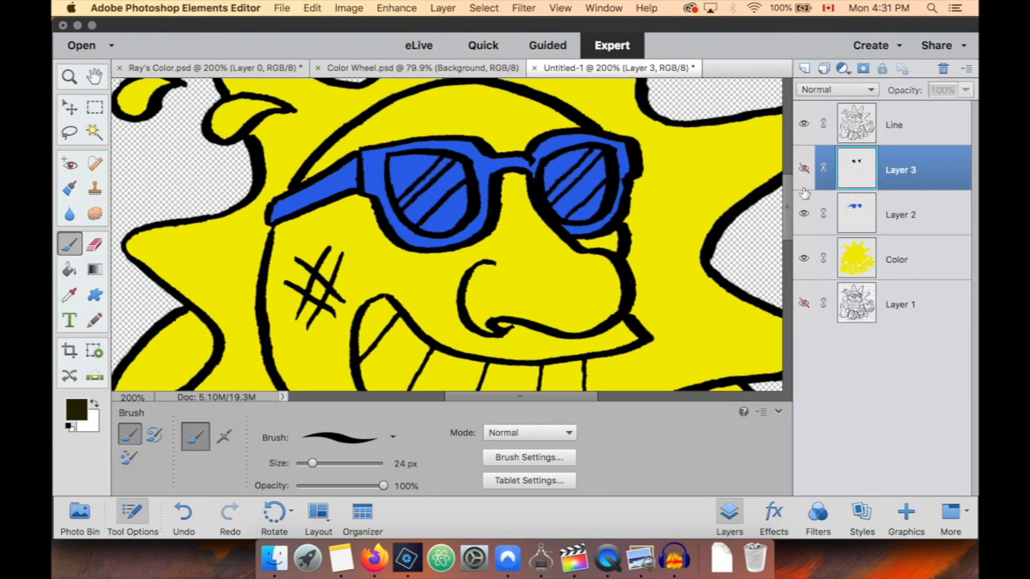
left_click(803, 214)
left_click(803, 214)
left_click(803, 169)
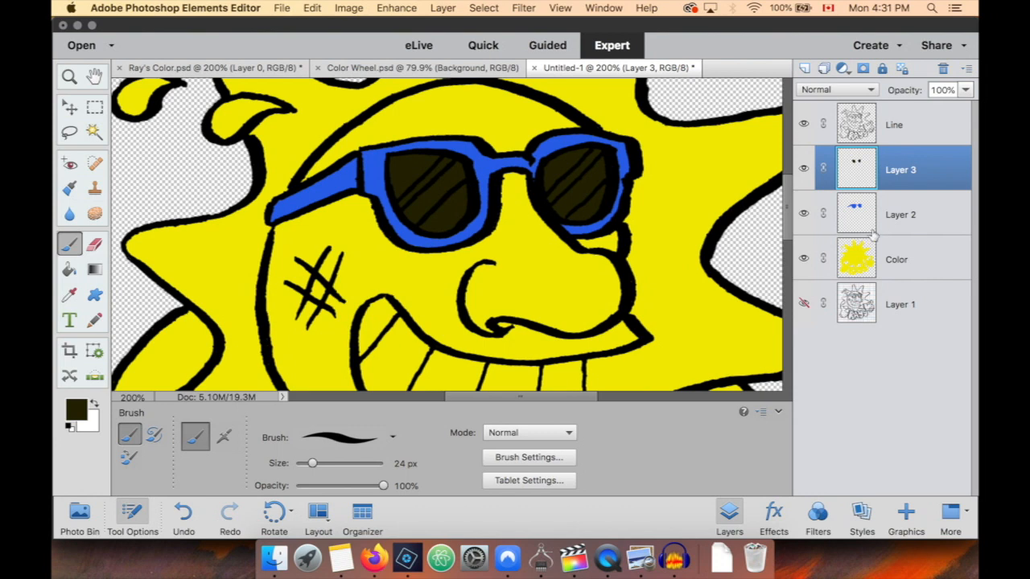
Group Layer 3, Layer 2 and the Color layer, name the group "Color" and expand it.
left_click(890, 258, "shift")
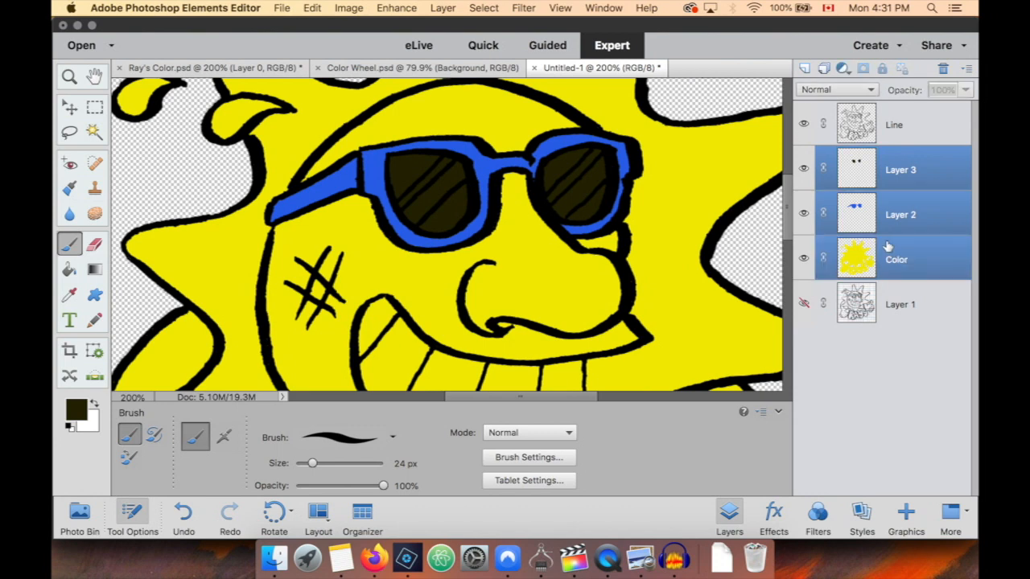
left_click(880, 169)
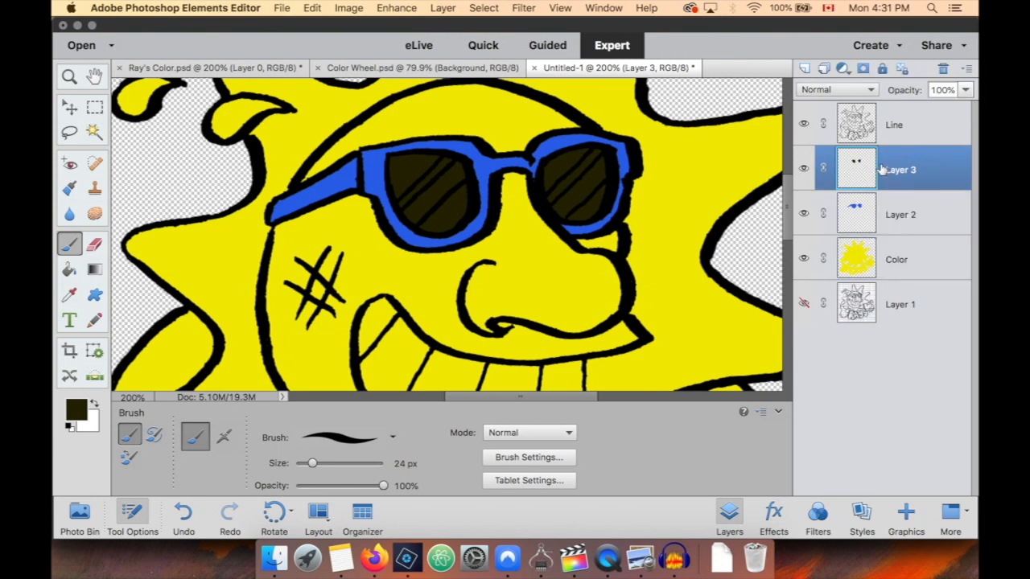
left_click(896, 259, "shift")
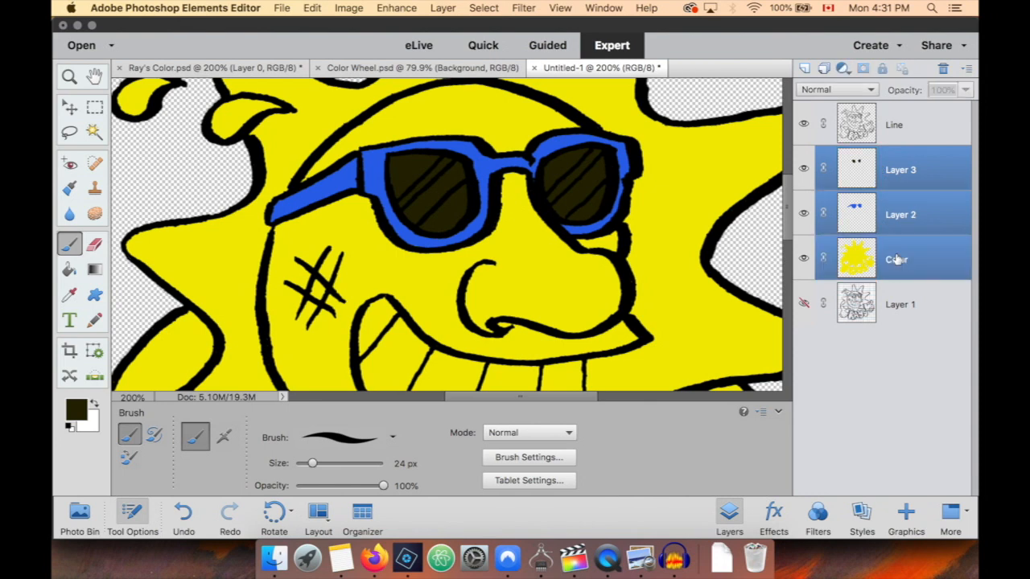
left_click(824, 70)
double_click(893, 156)
type("Color")
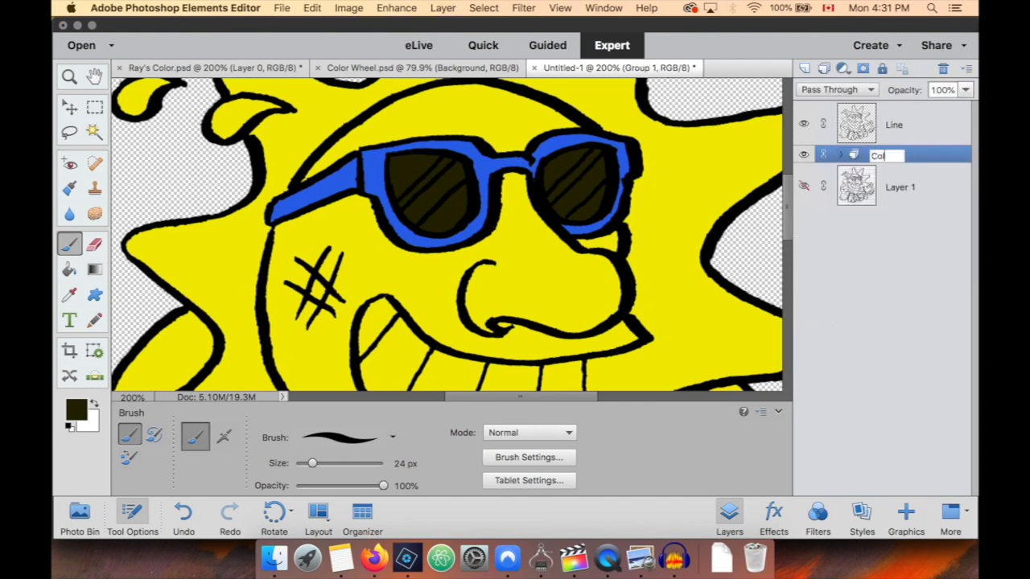
key("Return")
left_click(840, 155)
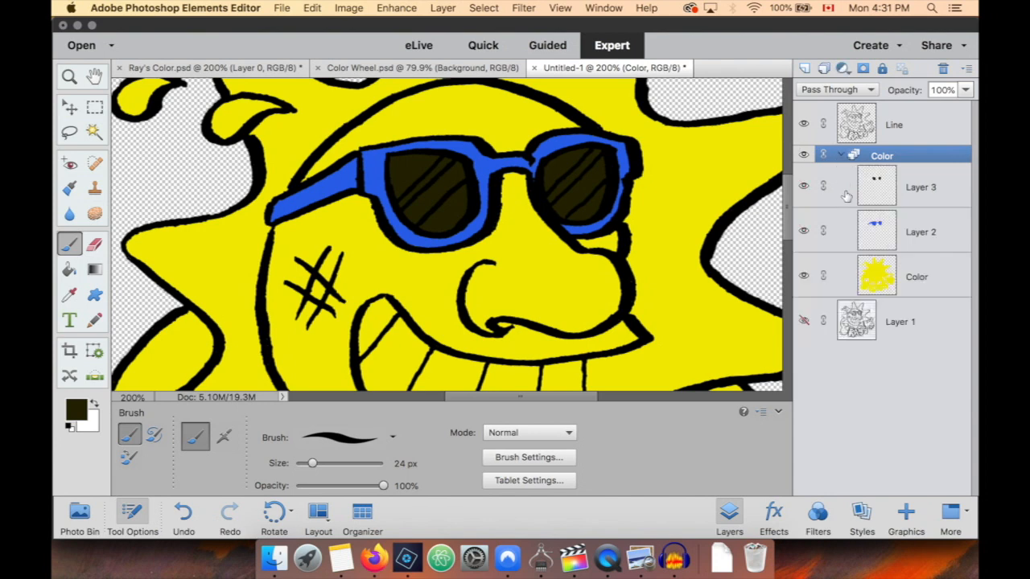
Add a layer above Layer 3, set the brush to 16 px, and make the foreground the face's yellow desaturated to 13% (#f3f2d5).
left_click(886, 197)
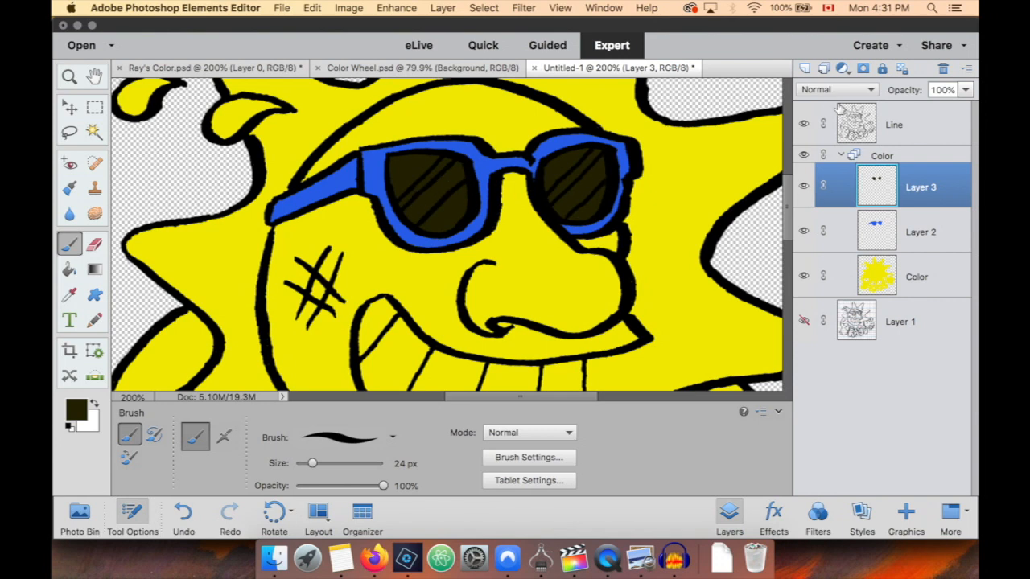
left_click(804, 69)
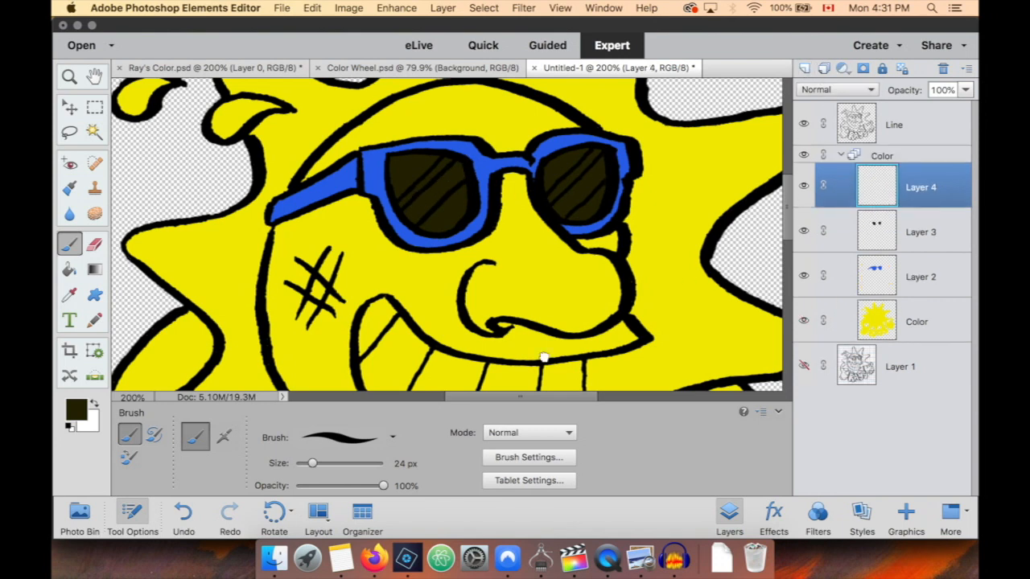
left_click_drag(312, 463, 306, 464)
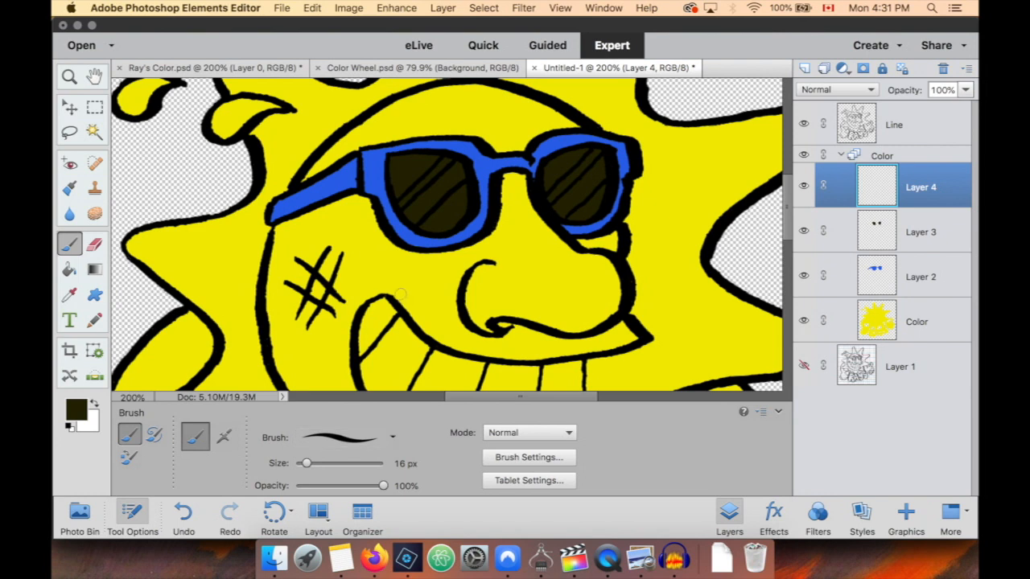
left_click(375, 255, "alt")
left_click(77, 411)
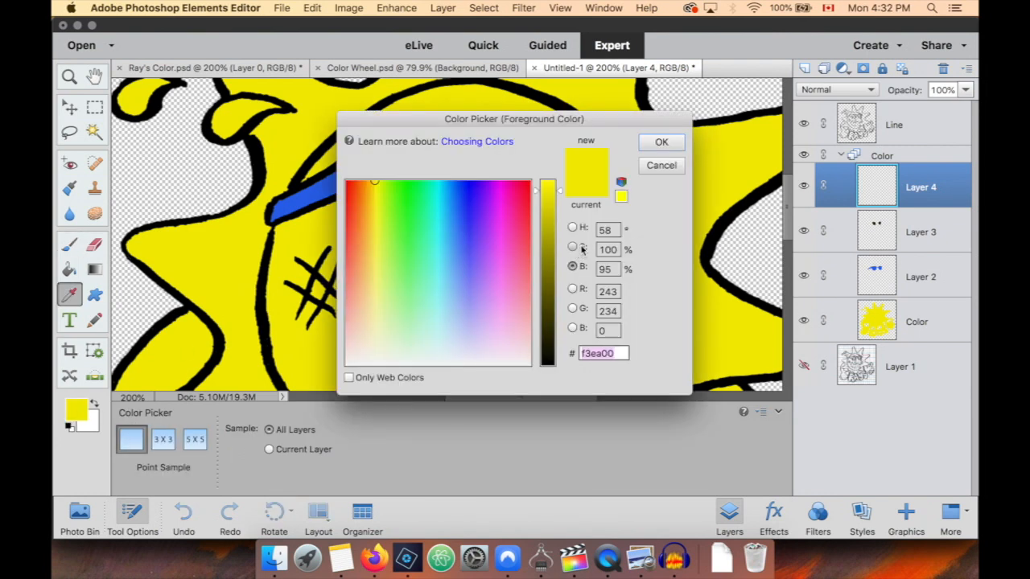
left_click(573, 248)
left_click_drag(552, 209, 547, 351)
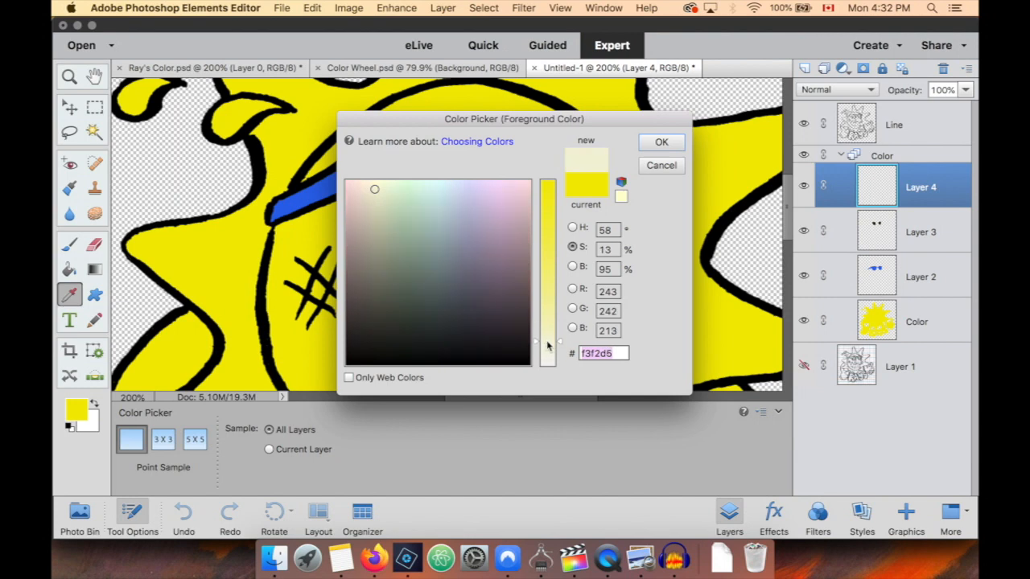
left_click(661, 142)
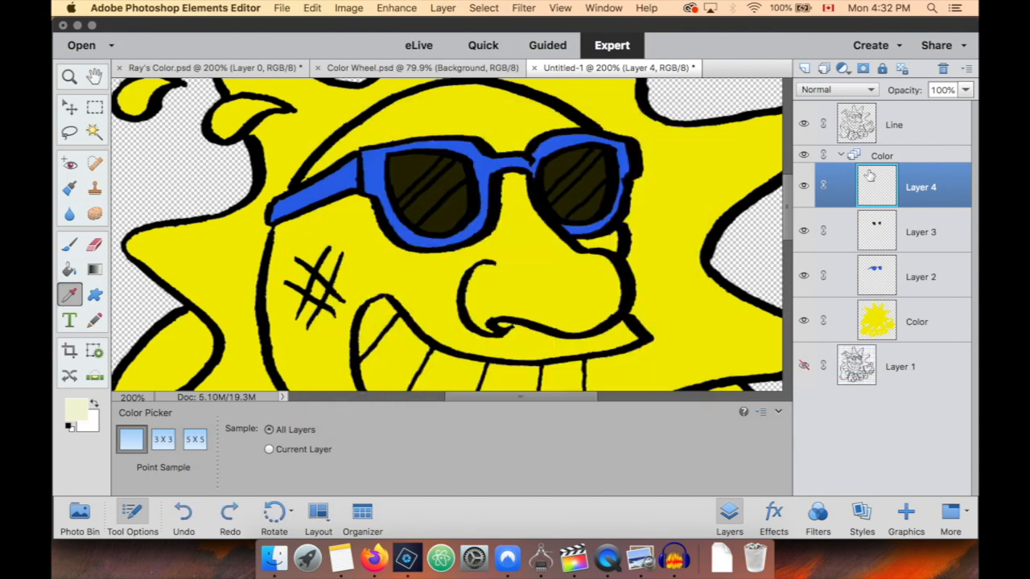
Paint the narrow and wide reflection stripes pale cream on both sunglass lenses on Layer 4, and check them by toggling the layer.
key("b")
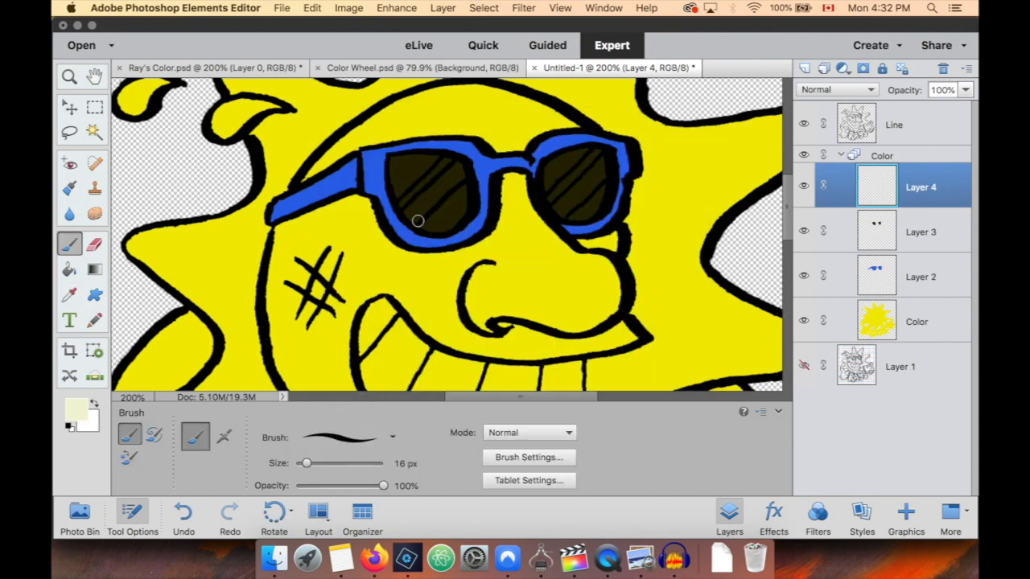
mouse_move(463, 175)
left_mouse_down()
mouse_move(413, 217)
mouse_move(417, 193)
mouse_move(449, 159)
mouse_move(414, 209)
left_mouse_up()
mouse_move(571, 202)
left_mouse_down()
mouse_move(596, 180)
mouse_move(578, 196)
mouse_move(599, 171)
mouse_move(597, 153)
mouse_move(557, 203)
left_mouse_up()
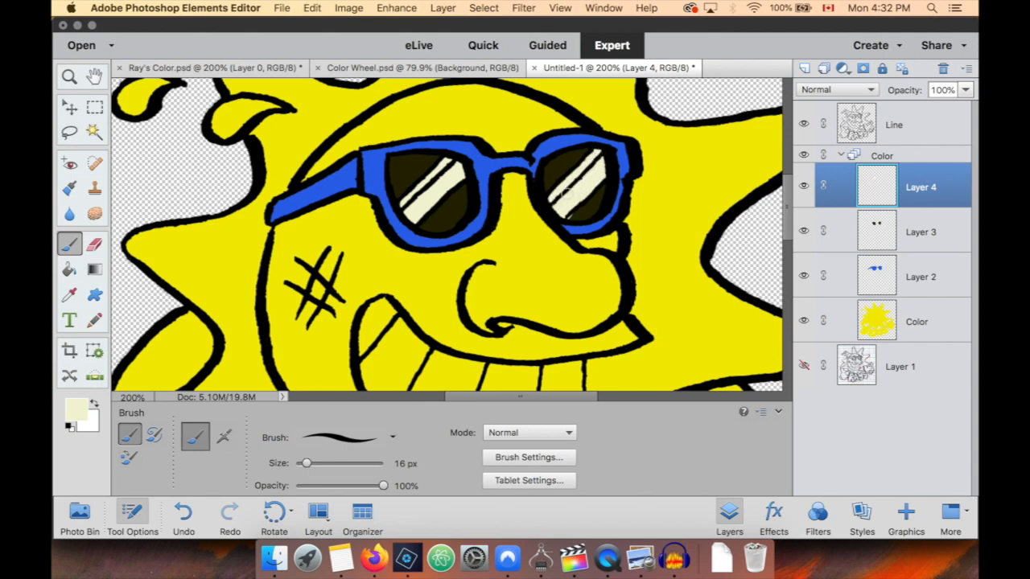
key("e")
left_click(803, 186)
left_click(803, 186)
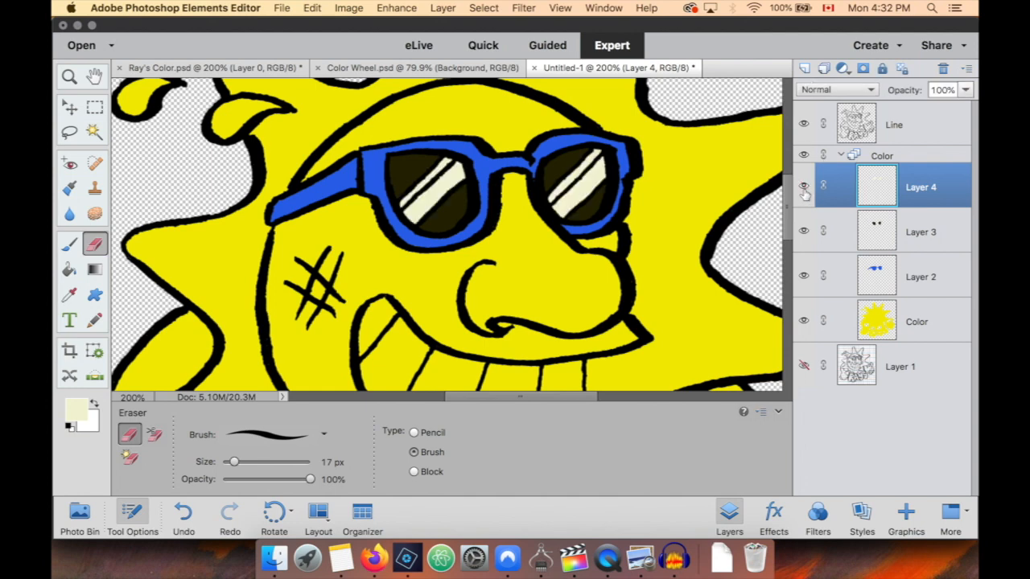
Hide Layer 4, paint only the wide reflection stripe of each lens on a new layer above it, and show Layer 4 again.
left_click(803, 185)
left_click(805, 67)
left_click_drag(901, 170, 905, 199)
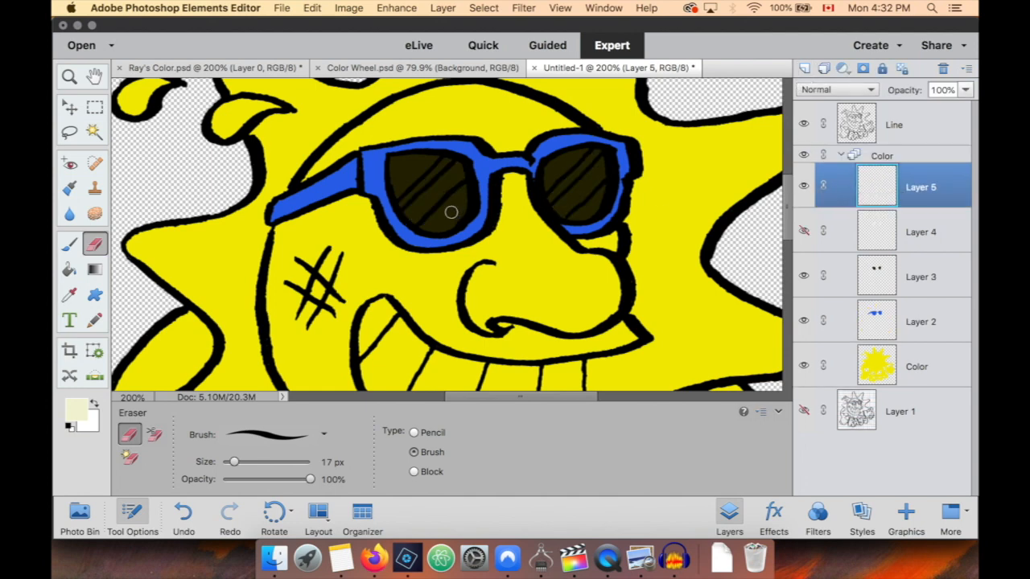
key("b")
mouse_move(409, 212)
left_mouse_down()
mouse_move(463, 167)
mouse_move(439, 184)
left_mouse_up()
mouse_move(573, 196)
left_mouse_down()
mouse_move(556, 211)
mouse_move(605, 165)
mouse_move(592, 178)
left_mouse_up()
left_click(802, 231)
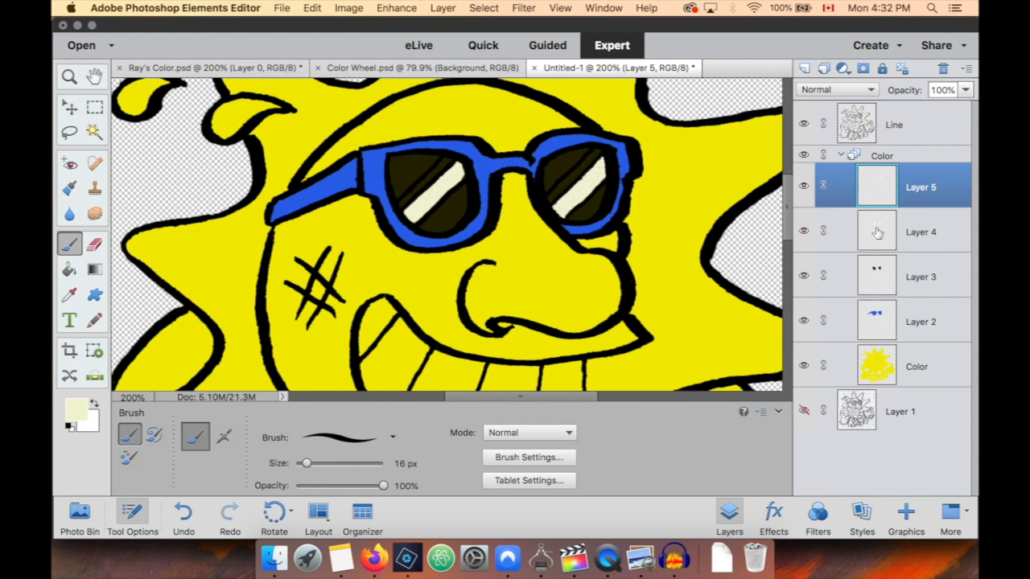
Set Layer 4's opacity to 48%, hiding Layer 5 while adjusting it and showing it again.
left_click(877, 233)
left_click(896, 181)
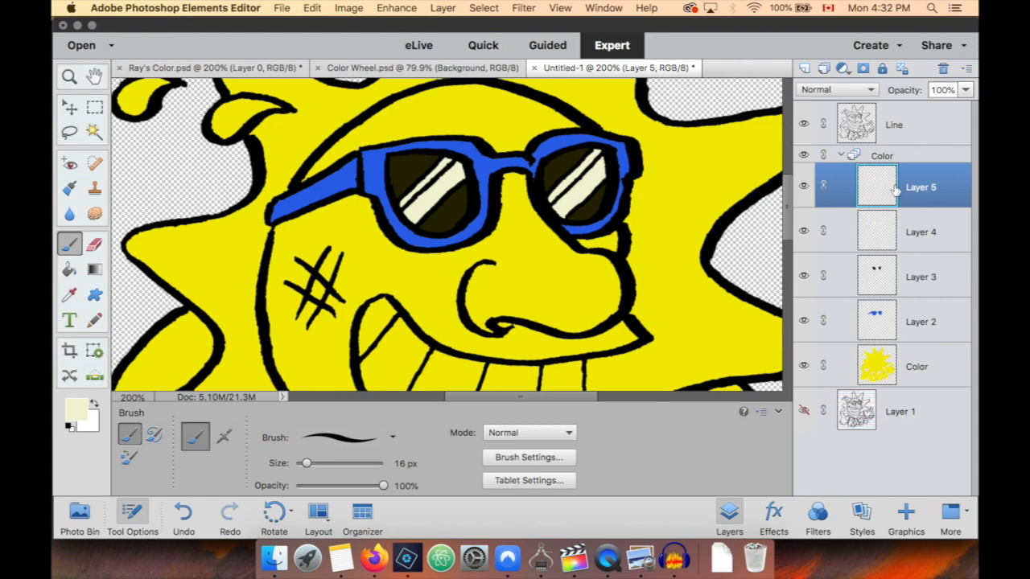
left_click(803, 187)
left_click(885, 231)
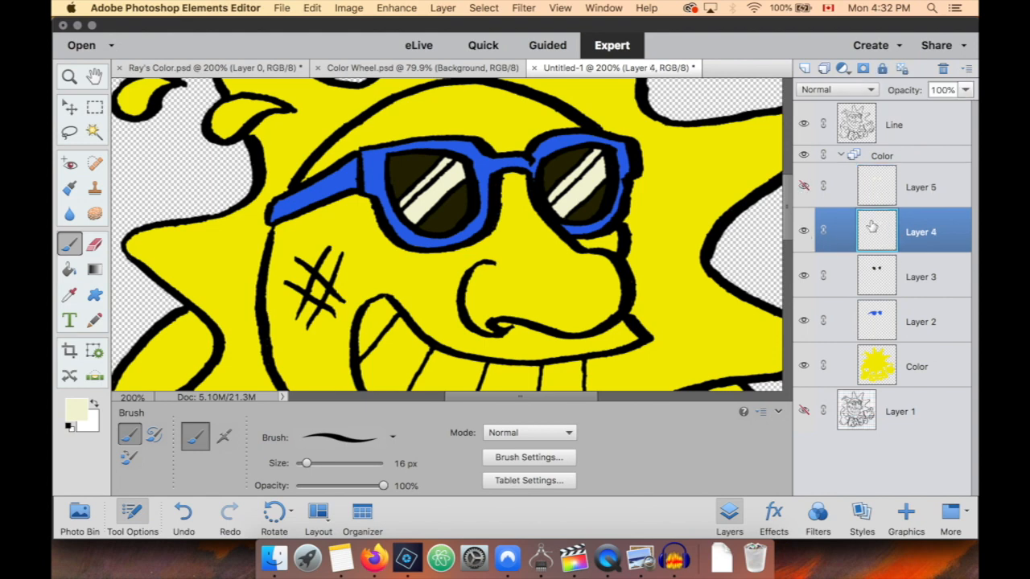
left_click(966, 90)
left_click_drag(962, 108, 932, 111)
left_click(803, 186)
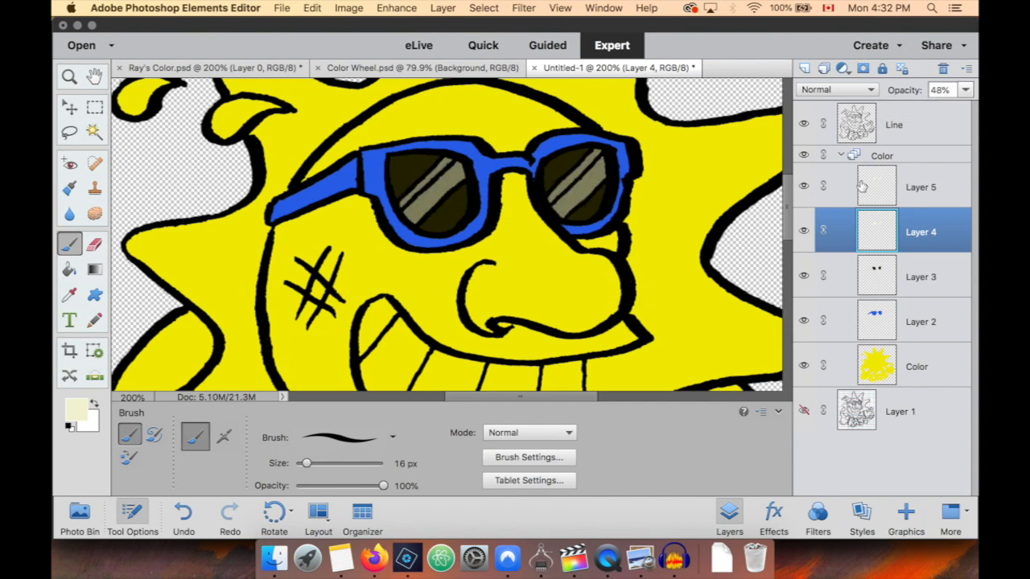
Set Layer 5's opacity to 86% for the wide lens reflections.
left_click(921, 187)
left_click(965, 90)
left_click_drag(954, 108, 957, 112)
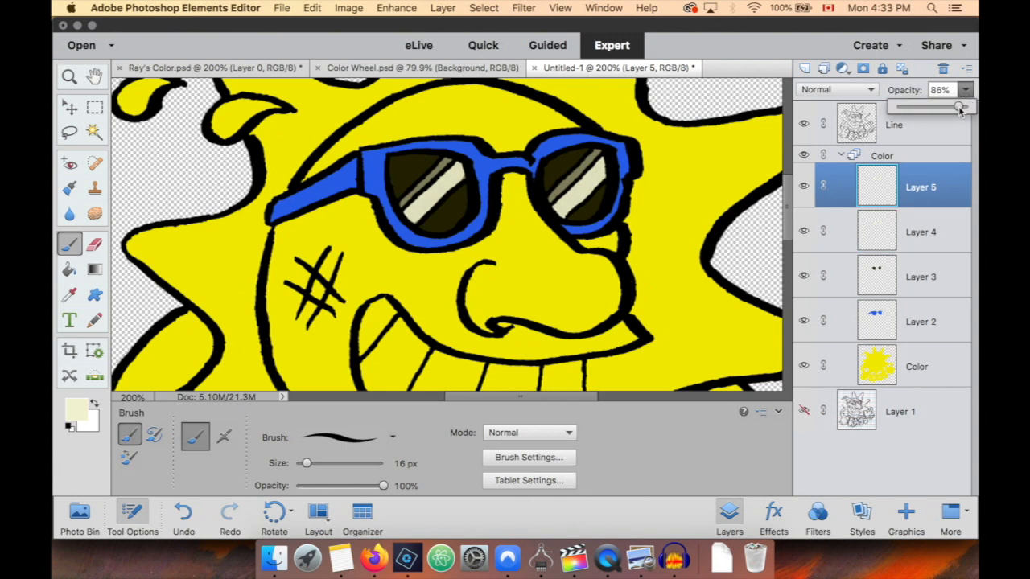
left_click(909, 172)
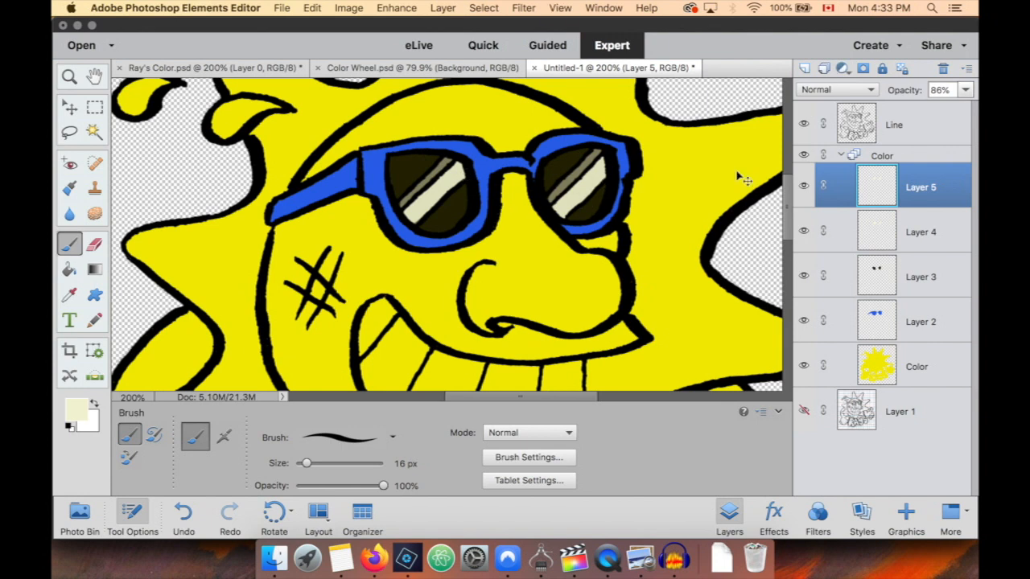
Add a layer above Layer 5 for the teeth and make white the foreground color.
key("super+minus")
key("space")
left_click_drag(594, 279, 611, 248)
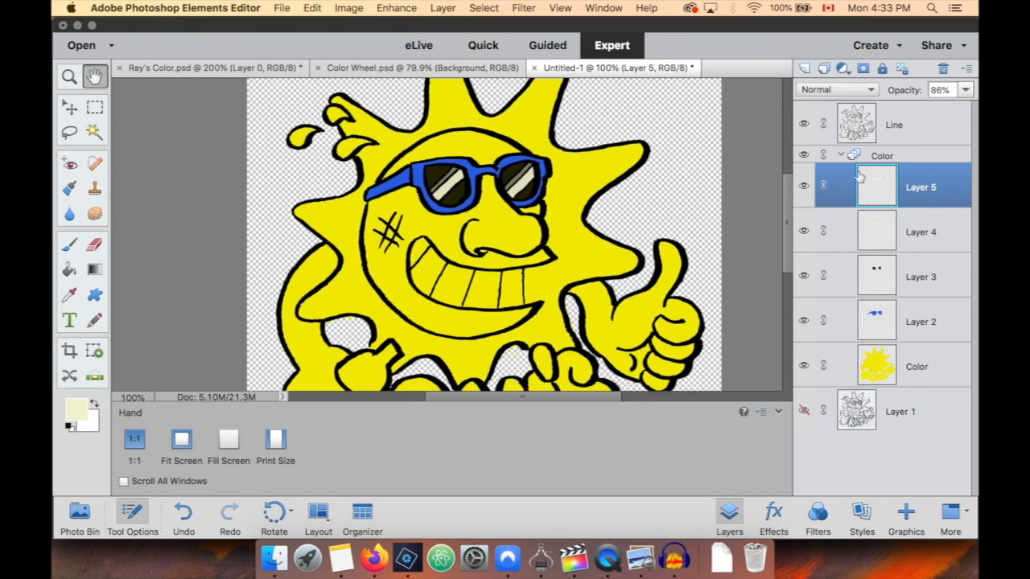
left_click(823, 70)
left_click_drag(892, 172, 895, 208)
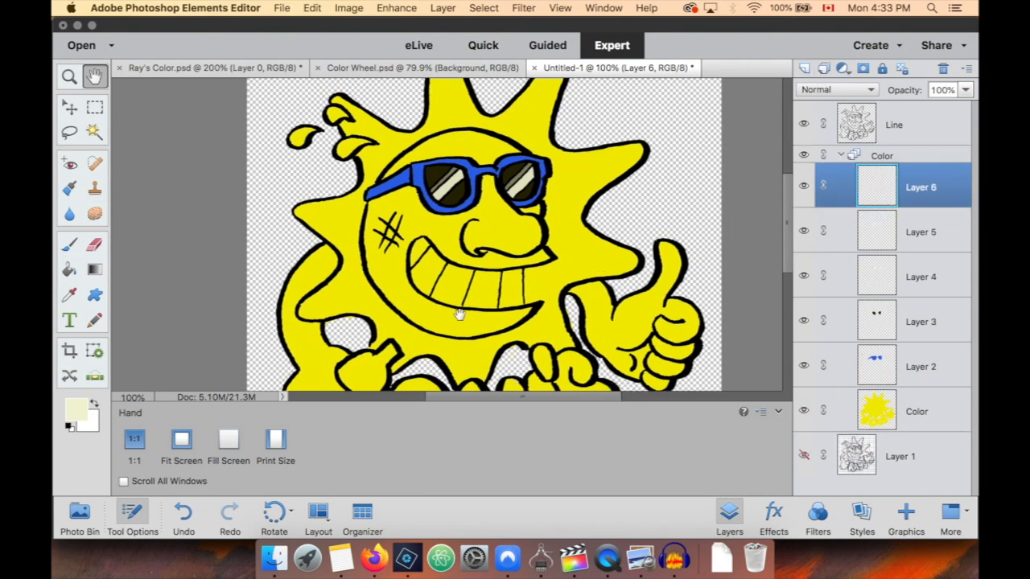
key("super+equal")
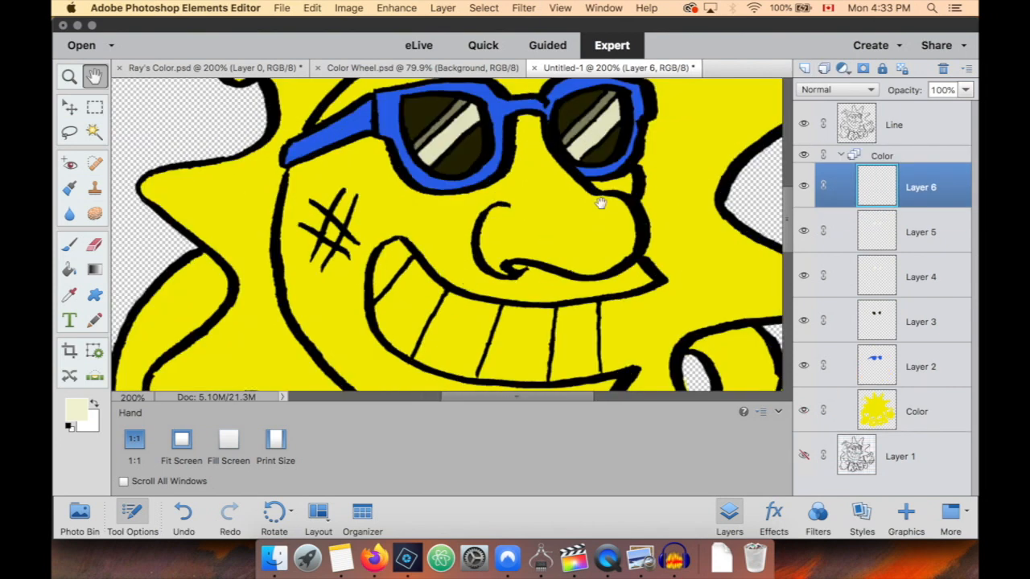
left_click_drag(580, 311, 521, 234)
key("d")
key("x")
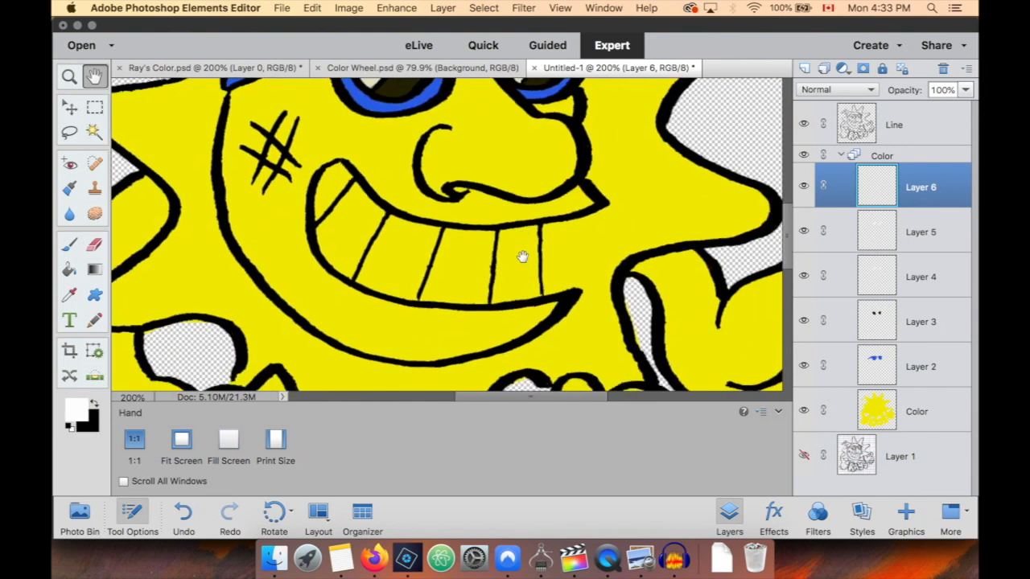
Paint a white border along the inner edge of the mouth around the teeth on Layer 6.
key("b")
mouse_move(358, 196)
left_mouse_down()
mouse_move(344, 171)
mouse_move(326, 179)
mouse_move(321, 256)
mouse_move(346, 280)
mouse_move(389, 286)
mouse_move(347, 291)
mouse_move(527, 296)
mouse_move(535, 237)
mouse_move(437, 230)
mouse_move(369, 203)
left_mouse_up()
key("e")
key("b")
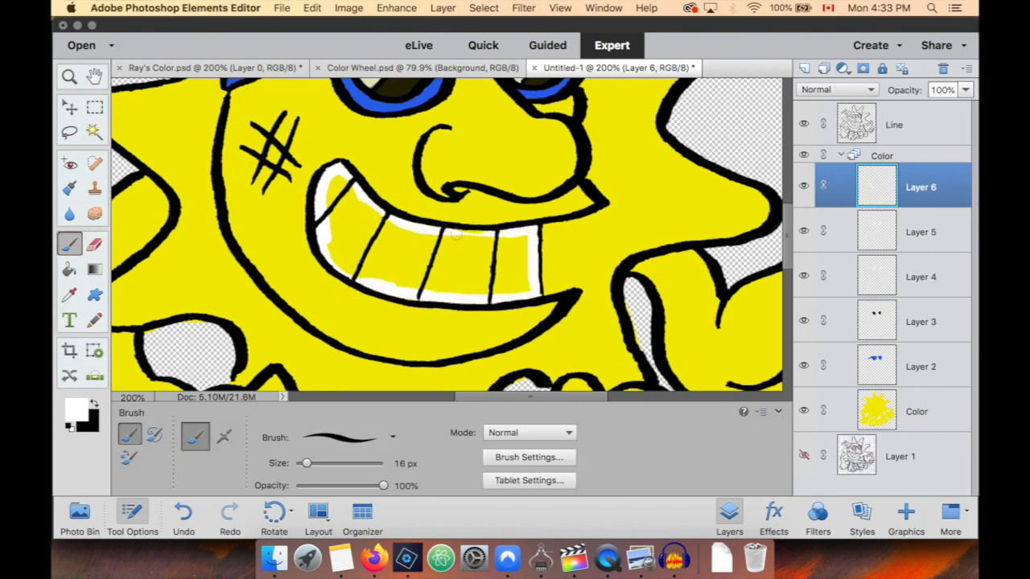
Select the unpainted area inside the white teeth border with the Magic Wand and expand the selection.
key("w")
left_click(378, 252)
left_click(483, 7)
mouse_move(515, 154)
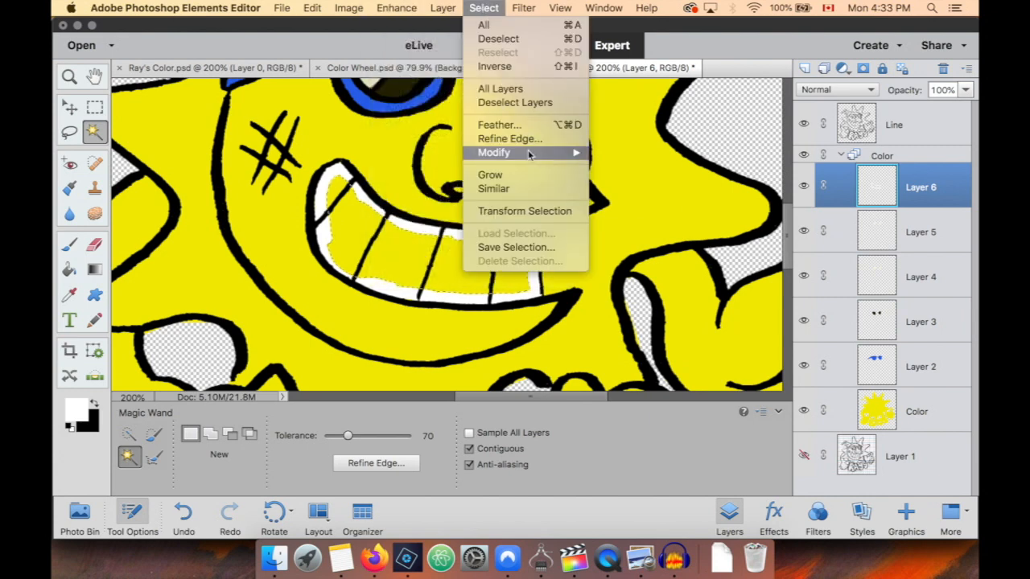
left_click(624, 178)
left_click(618, 244)
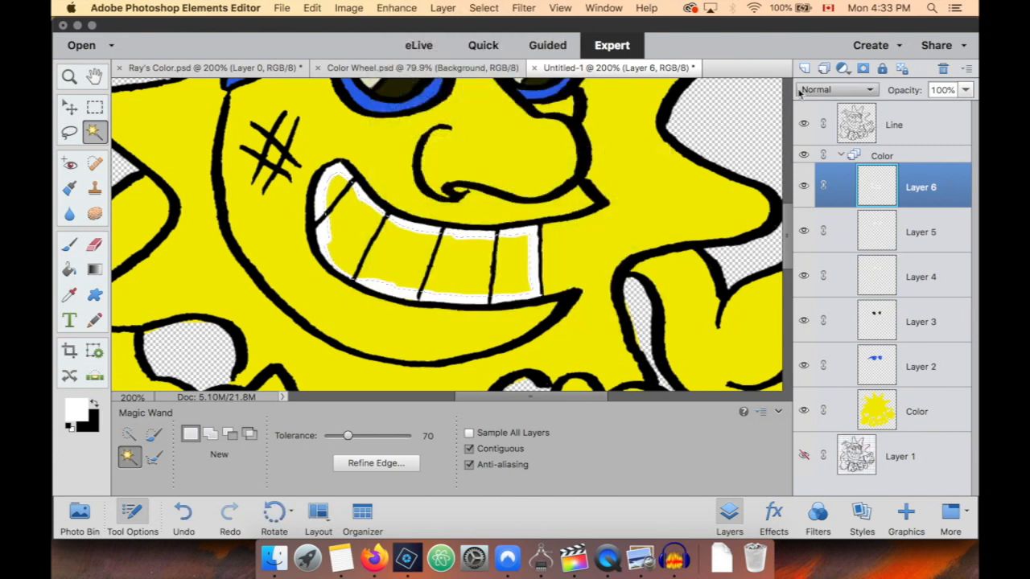
left_click(805, 69)
left_click_drag(885, 182, 888, 232)
key("b")
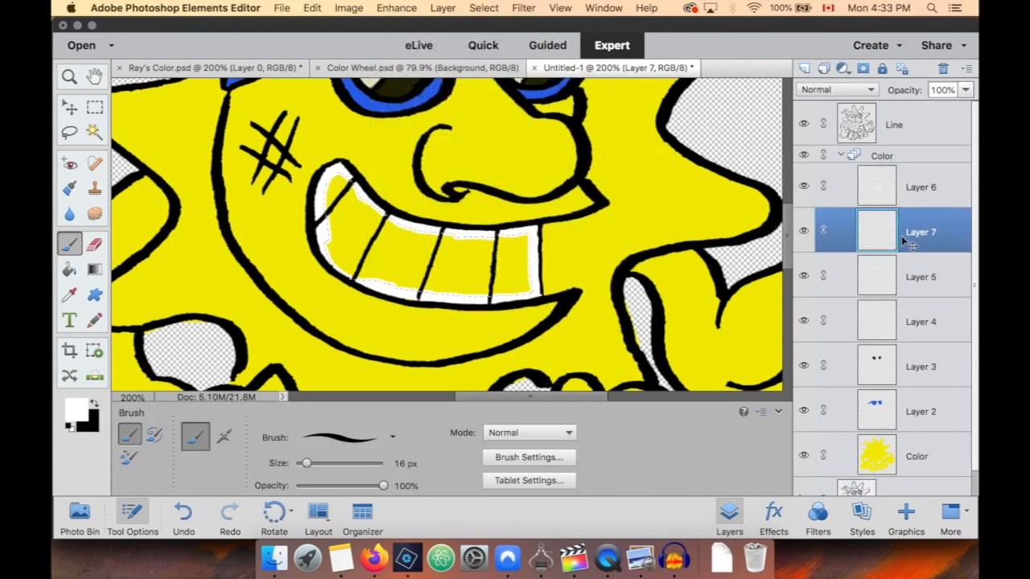
key("super+z")
Paint the selected inner area of the teeth white on Layer 6 and clear the selection.
mouse_move(354, 176)
left_mouse_down()
mouse_move(354, 259)
mouse_move(401, 198)
mouse_move(403, 271)
mouse_move(445, 288)
mouse_move(487, 243)
mouse_move(468, 258)
mouse_move(475, 219)
mouse_move(513, 220)
mouse_move(517, 276)
mouse_move(535, 251)
left_mouse_up()
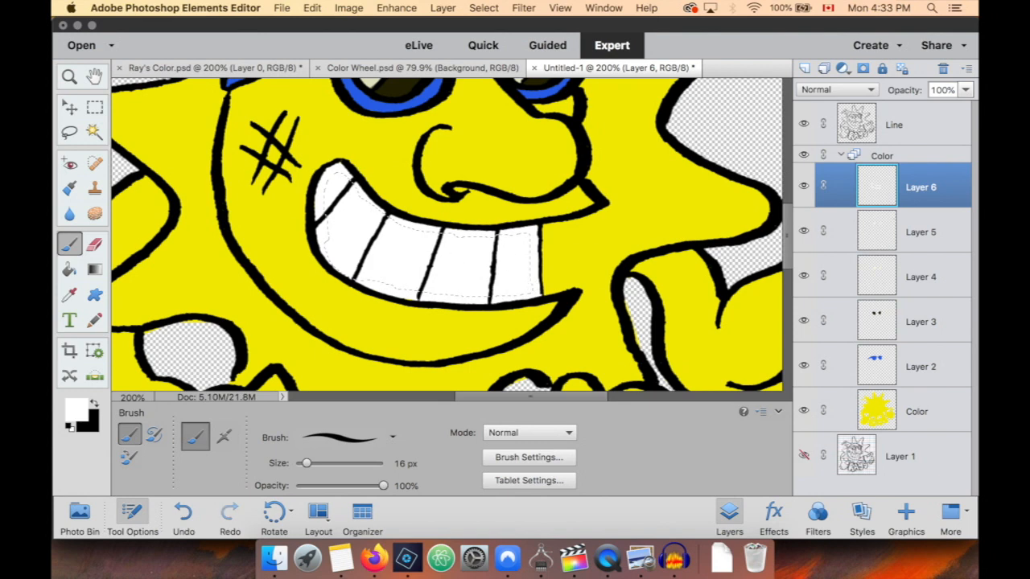
key("super+z")
Rename Layer 6 as "teeth", Layer 5 as "shine 1" and Layer 4 as "shine 2".
double_click(921, 187)
type("teeth")
key("Return")
double_click(920, 232)
type("shine 1")
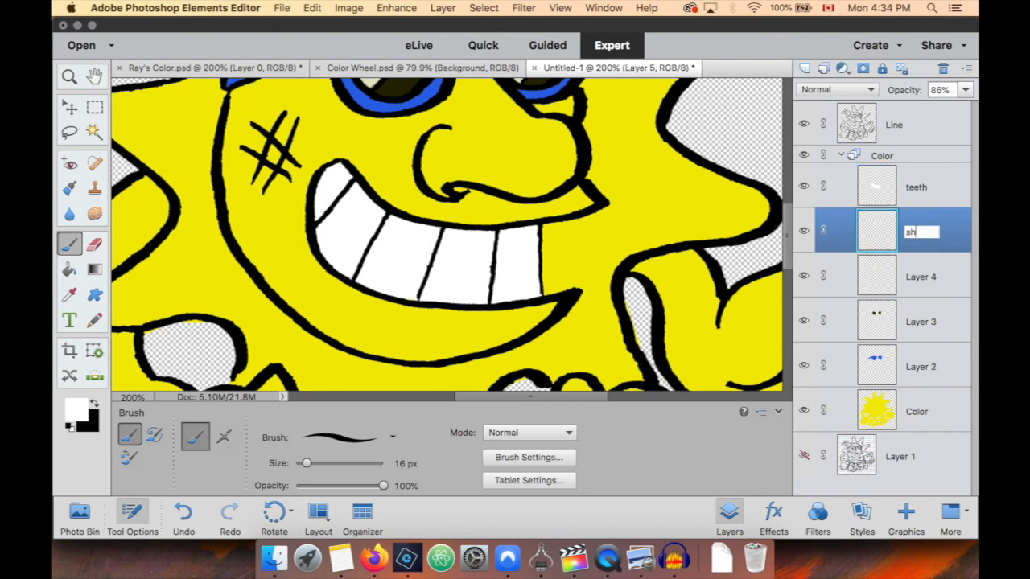
key("Return")
double_click(920, 277)
type("sh")
key("Return")
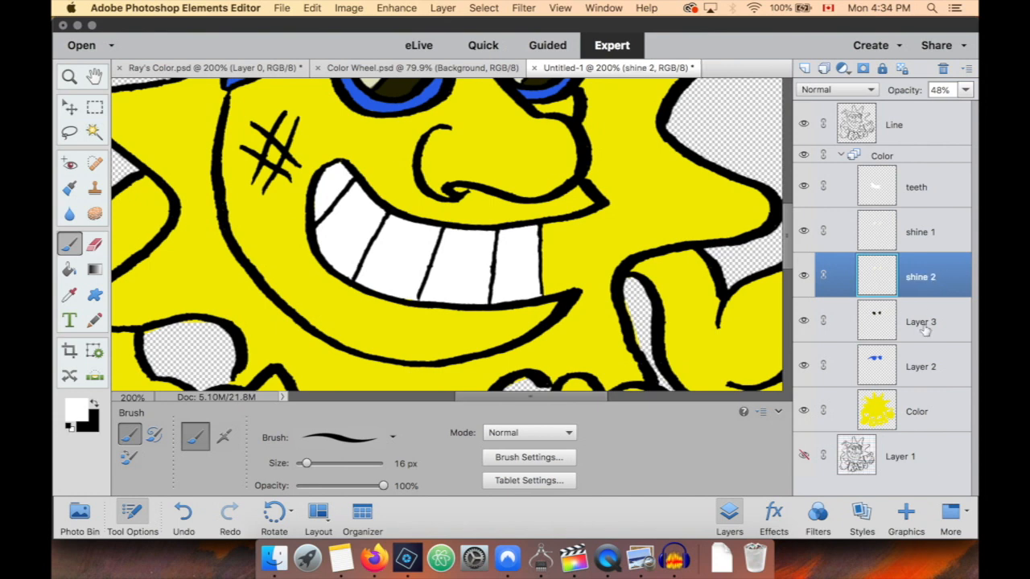
Rename Layer 3 as "lenses" and Layer 2 as "frames".
double_click(922, 322)
type("lense")
key("Return")
double_click(922, 367)
type("frames")
key("Return")
Set the teeth layer's opacity to 84% and toggle its visibility off and on to compare.
left_click(943, 190)
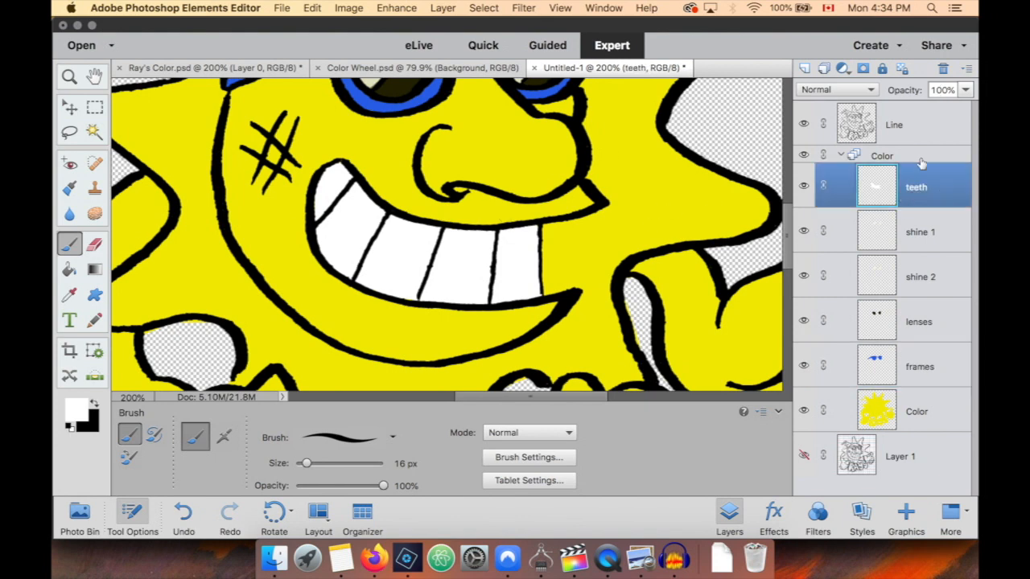
left_click(966, 90)
left_click_drag(963, 112, 959, 112)
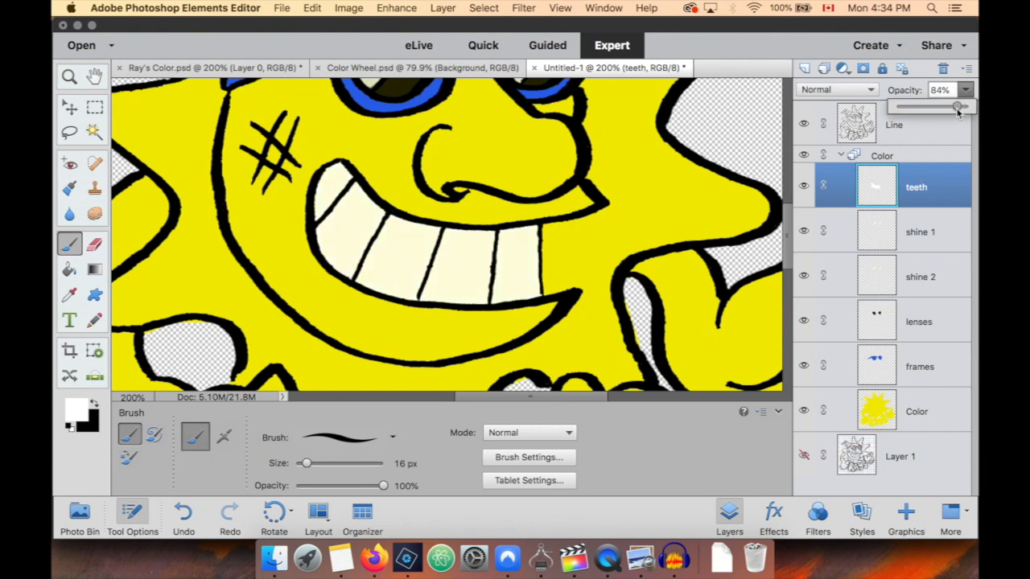
left_click(803, 198)
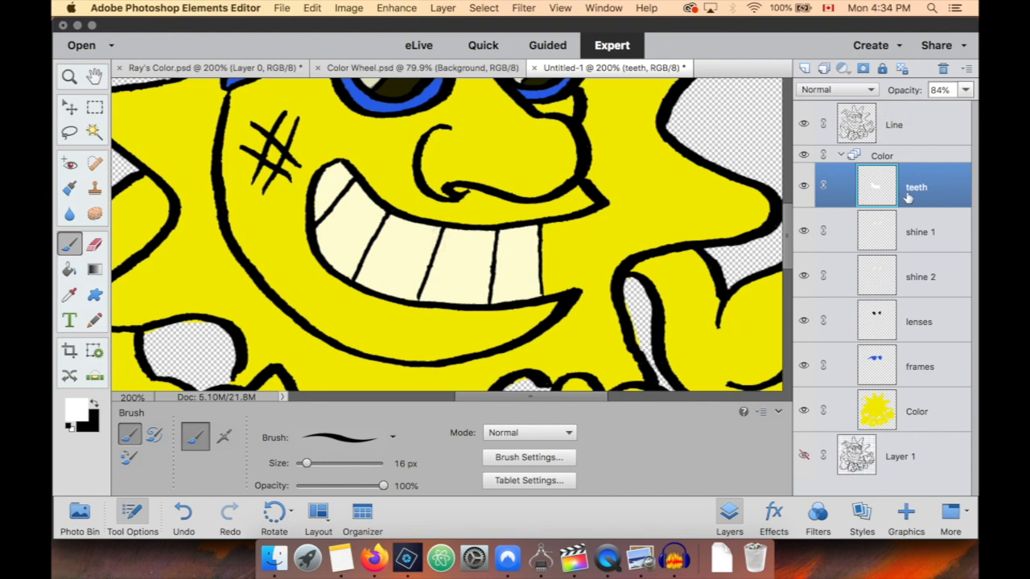
left_click(802, 186)
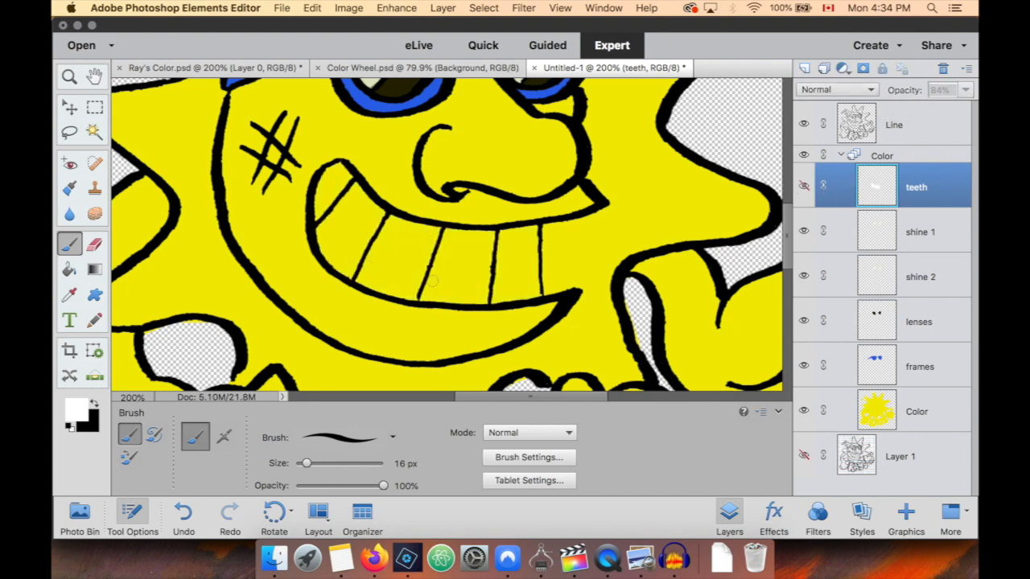
left_click(802, 186)
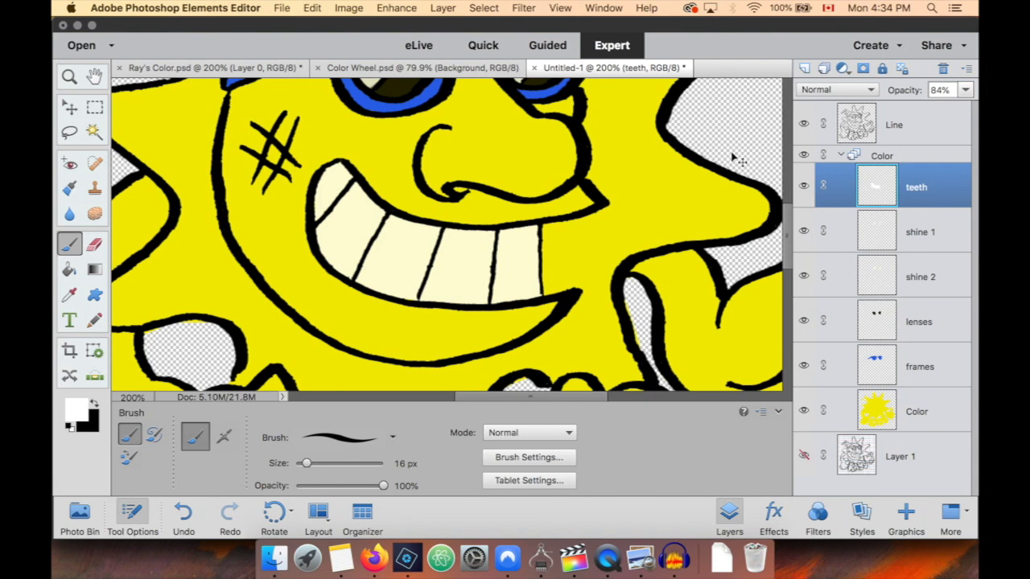
Create a new layer directly above the teeth layer in the Color group.
key("super+minus")
key("space")
left_click_drag(734, 160, 756, 189)
mouse_move(548, 307)
left_mouse_down()
mouse_move(520, 303)
mouse_move(534, 320)
left_mouse_up()
left_click(804, 70)
left_click_drag(882, 177, 899, 197)
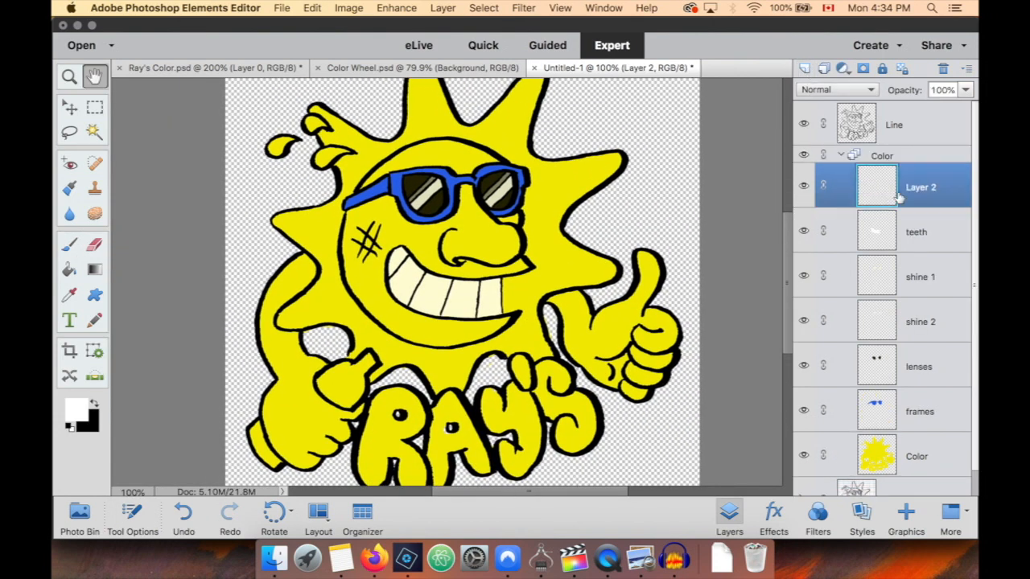
Sample the blue of the sunglasses frame as the foreground color.
key("i")
left_click(383, 183)
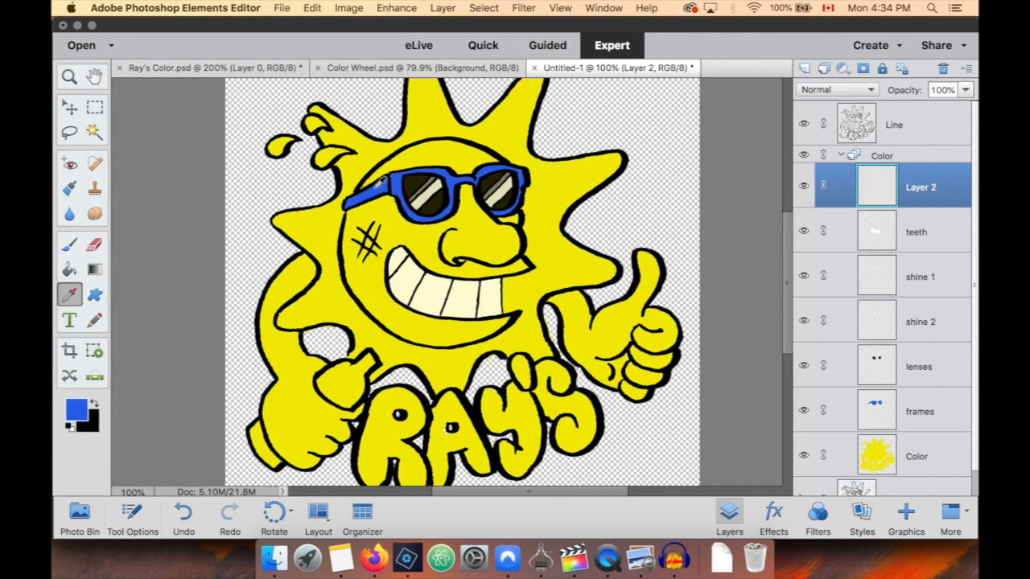
left_click(76, 410)
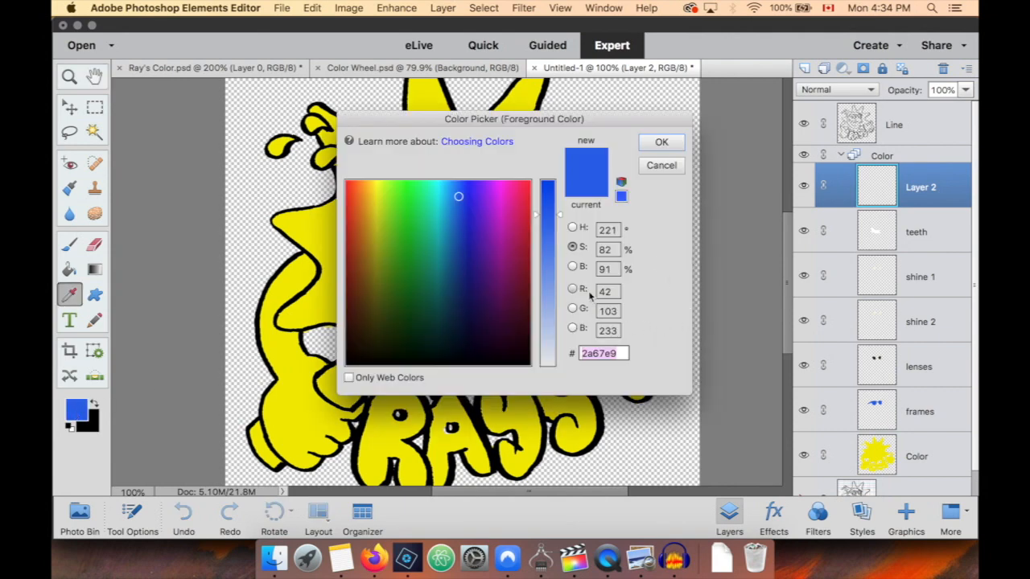
left_click(661, 142)
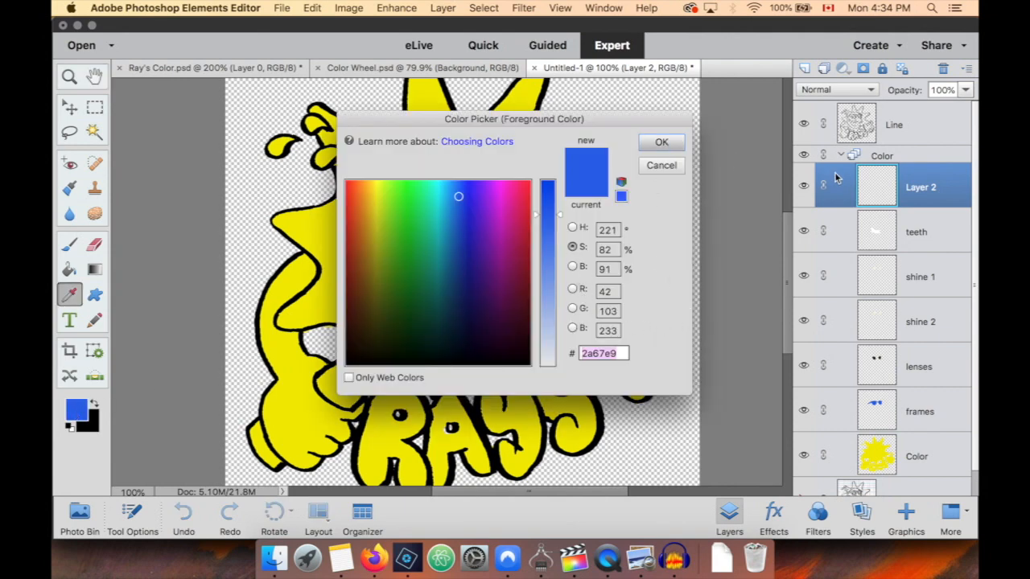
Rename the new layer as "drops" and paint the three sweat drops beside the sun's upper ray blue.
double_click(921, 186)
type("drops")
key("Return")
key("b")
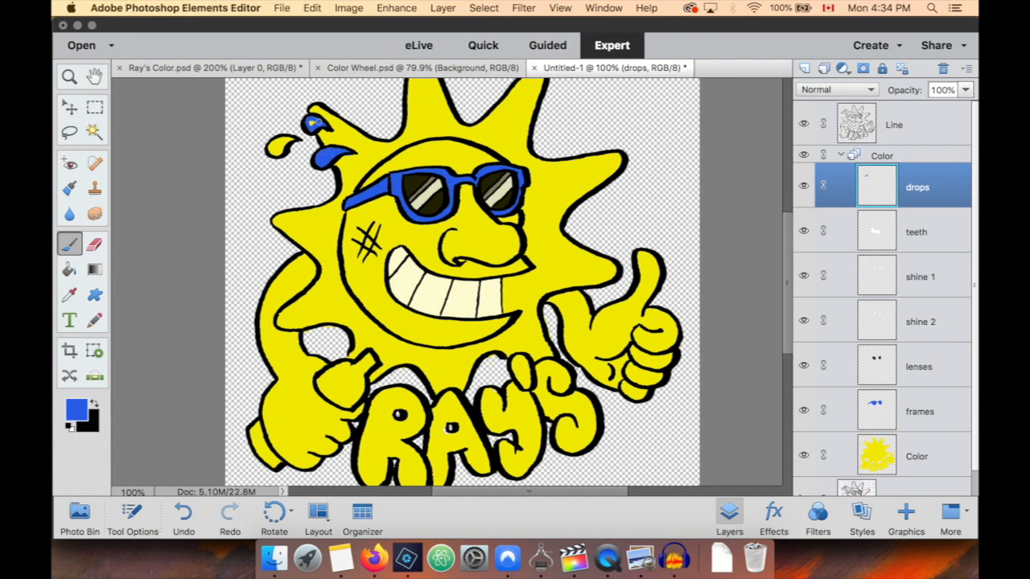
left_click_drag(291, 139, 272, 148)
Change the foreground color to a lighter, brighter blue by adjusting its saturation and its red, green and blue components.
left_click(75, 412)
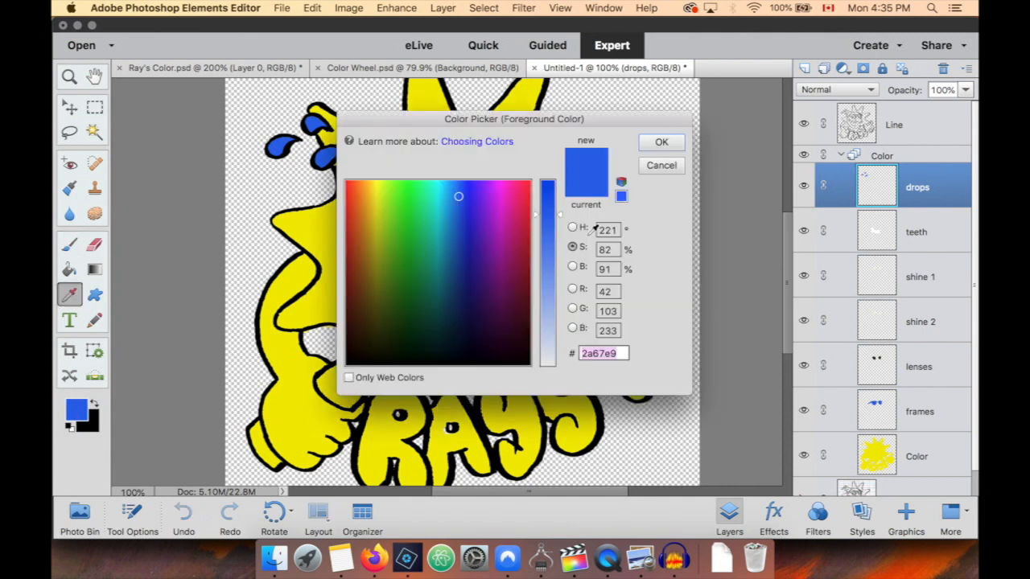
left_click(548, 190)
left_click(573, 247)
left_click_drag(551, 233, 552, 246)
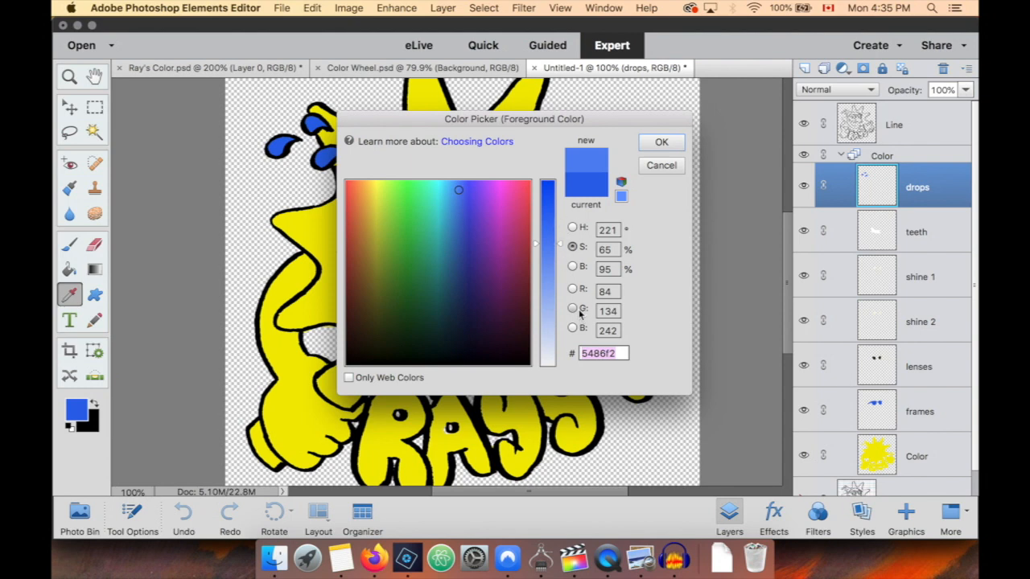
left_click(572, 328)
left_click_drag(557, 205, 554, 178)
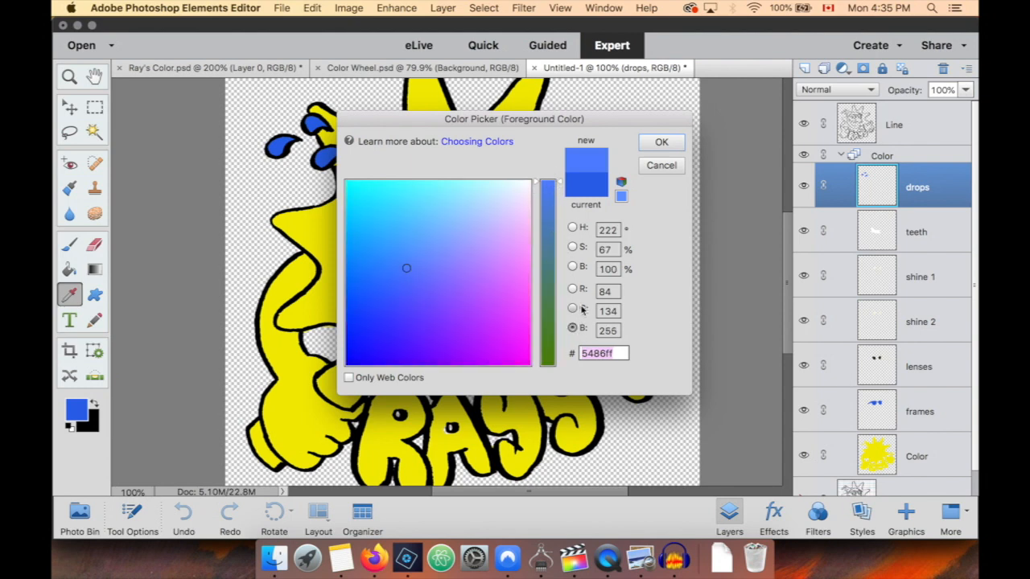
left_click(572, 289)
left_click(550, 344)
left_click(572, 308)
left_click_drag(551, 258, 550, 250)
left_click(661, 142)
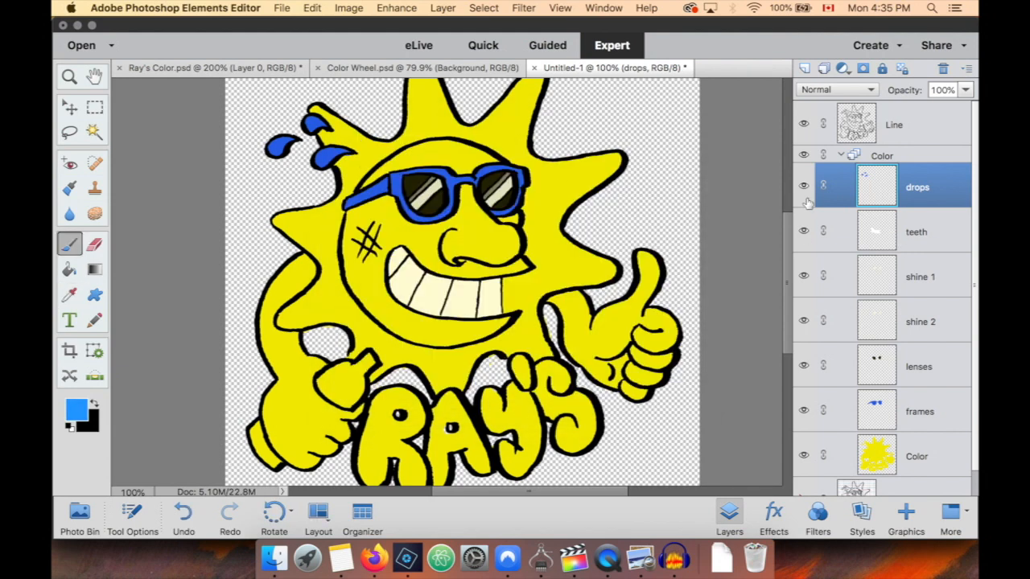
Select all the drops with the Magic Wand with Contiguous off, repaint them in the lighter blue and clear the selection.
key("a")
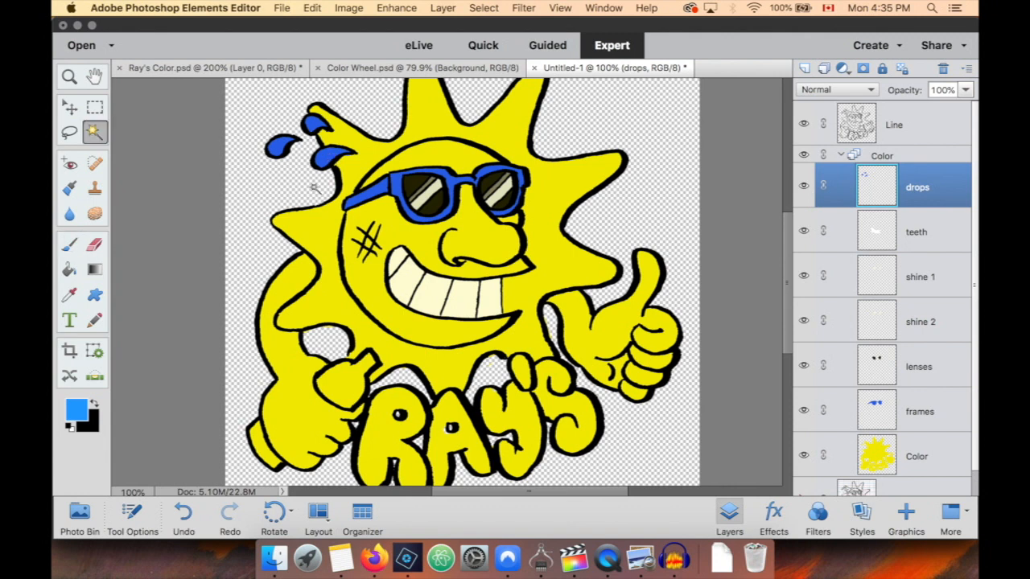
left_click(133, 519)
left_click(469, 465)
left_click(469, 448)
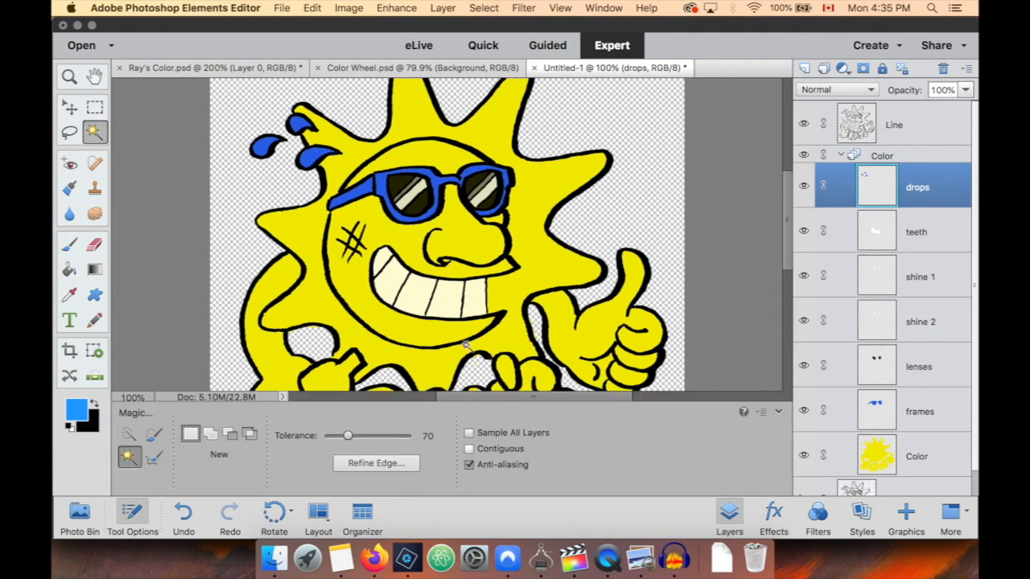
left_click(315, 156)
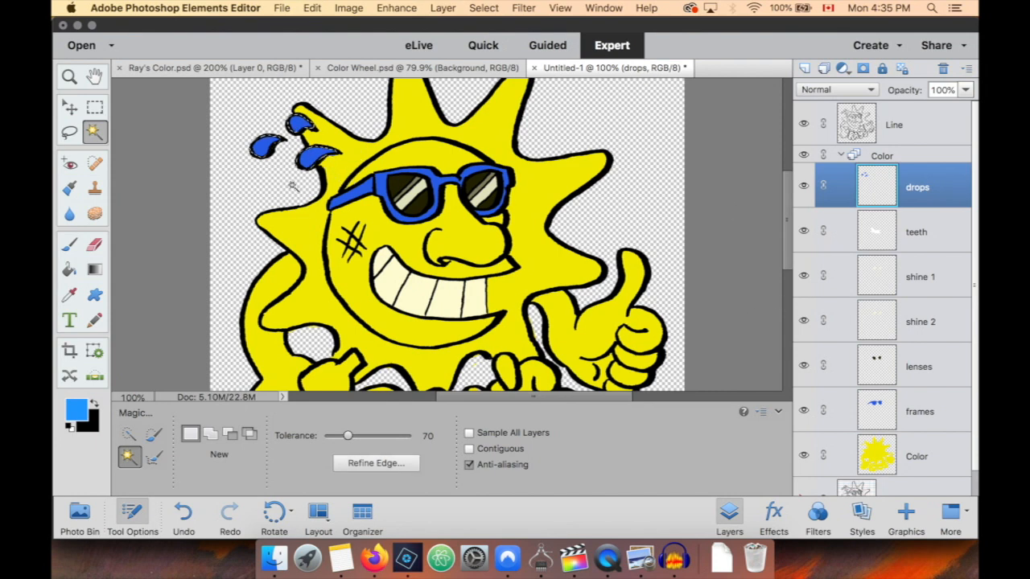
key("b")
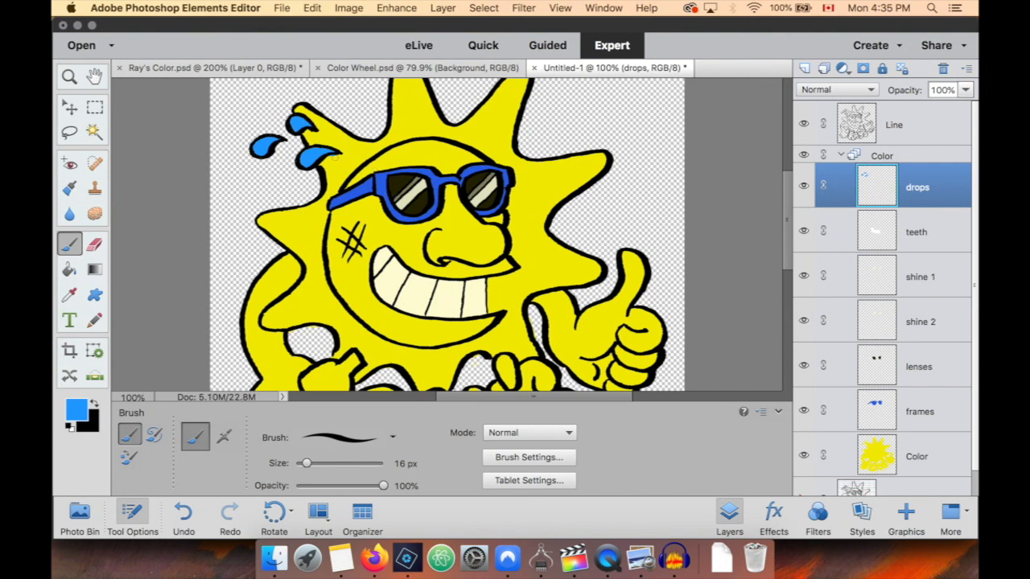
key("e")
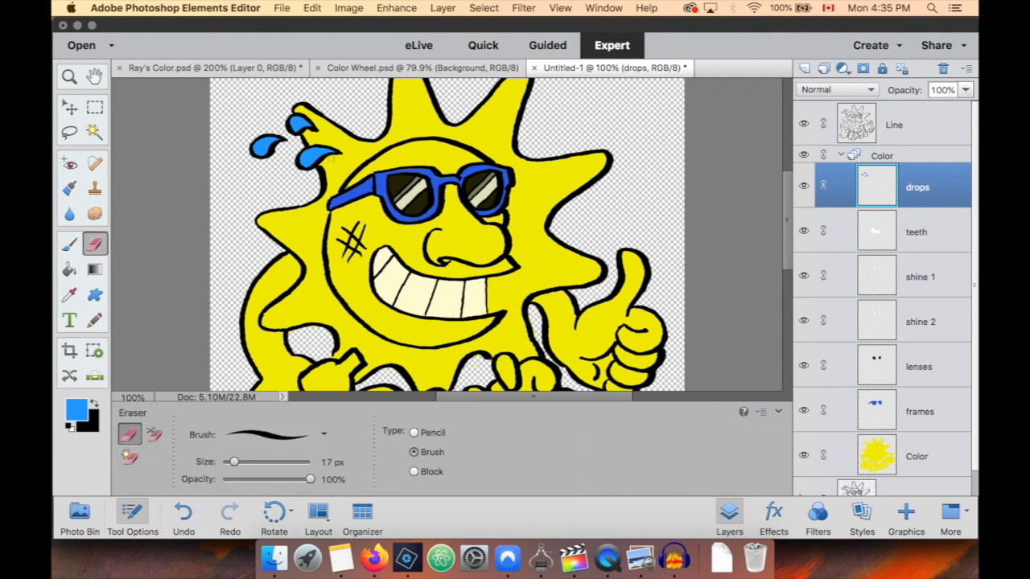
Paint the upper part and base of the bottle in the sun's hand light blue with a 29 px brush.
key("space")
left_click_drag(429, 319, 428, 242)
key("b")
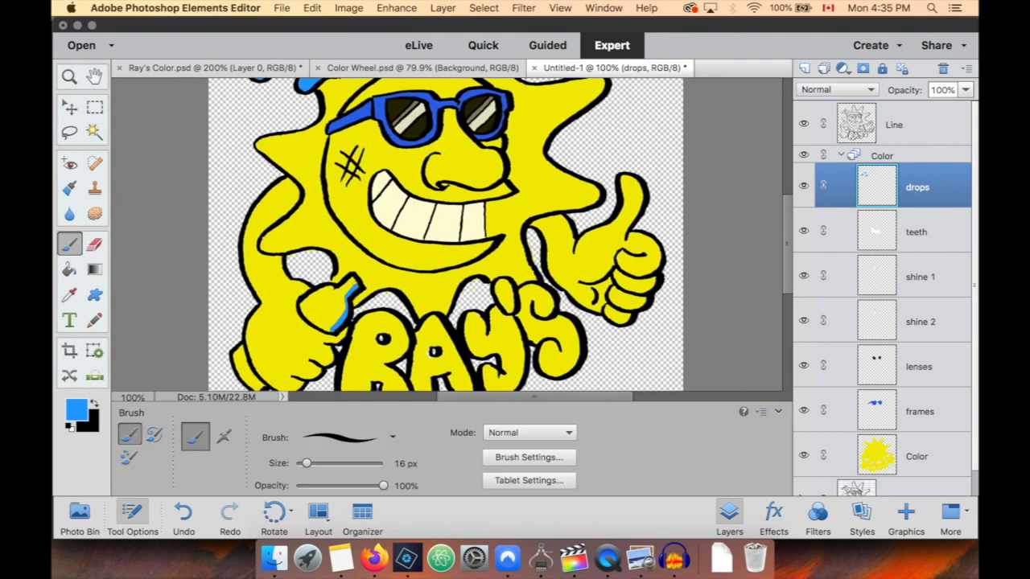
left_click(316, 465)
mouse_move(318, 322)
left_mouse_down()
mouse_move(304, 301)
mouse_move(344, 291)
mouse_move(340, 314)
mouse_move(325, 308)
mouse_move(365, 276)
left_mouse_up()
left_click_drag(283, 353, 270, 318)
Create a new layer above the drops layer and set the foreground color to pure red (ff0000).
key("space")
left_click_drag(417, 310, 392, 351)
left_click_drag(456, 223, 457, 262)
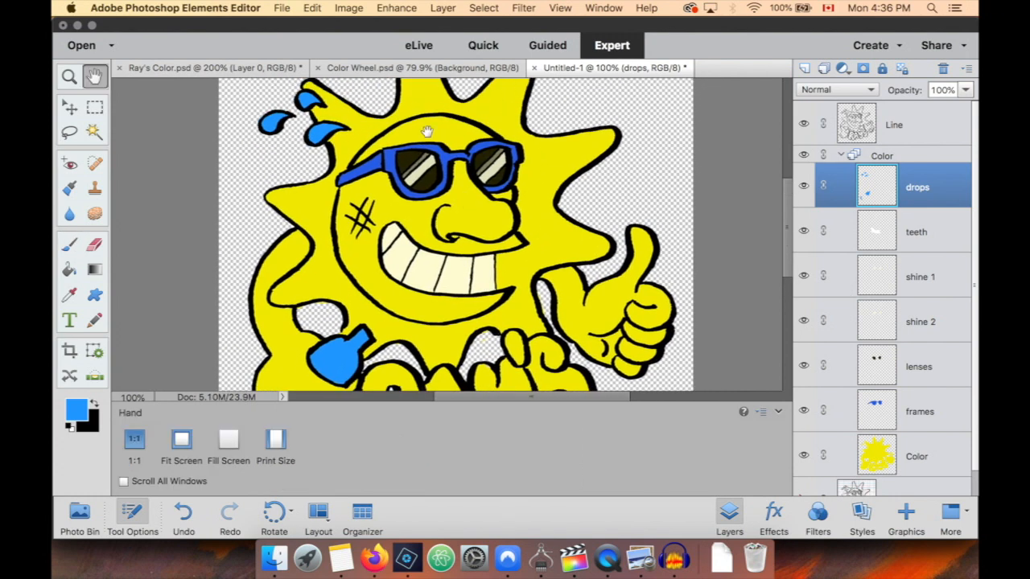
left_click(805, 69)
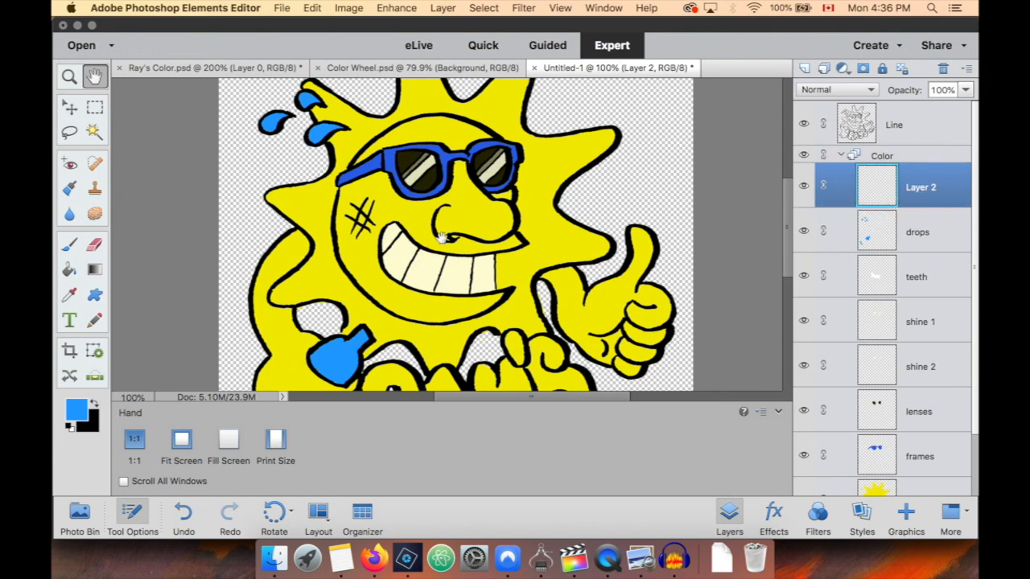
key("d")
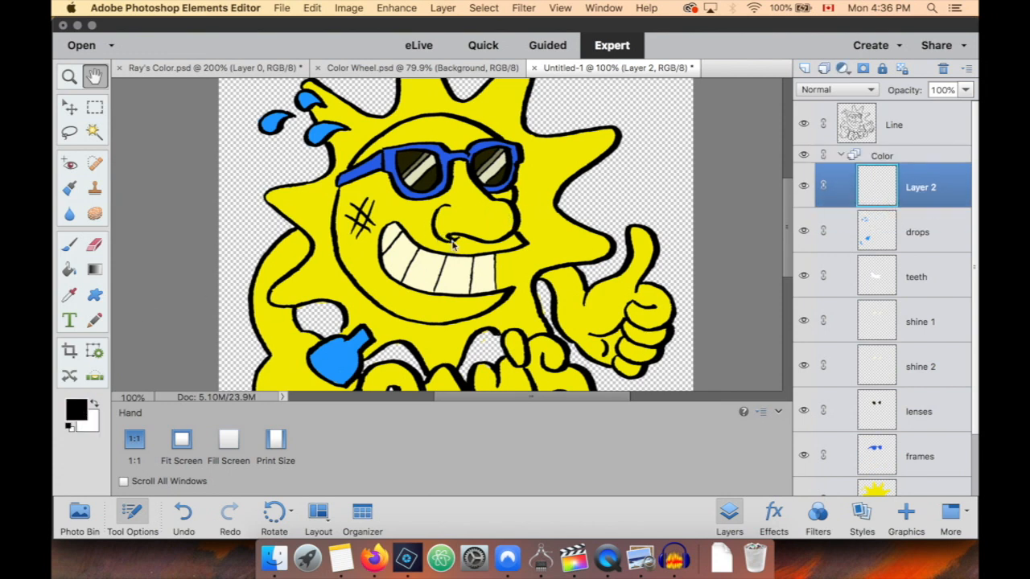
left_click(573, 290)
left_click_drag(552, 261, 560, 150)
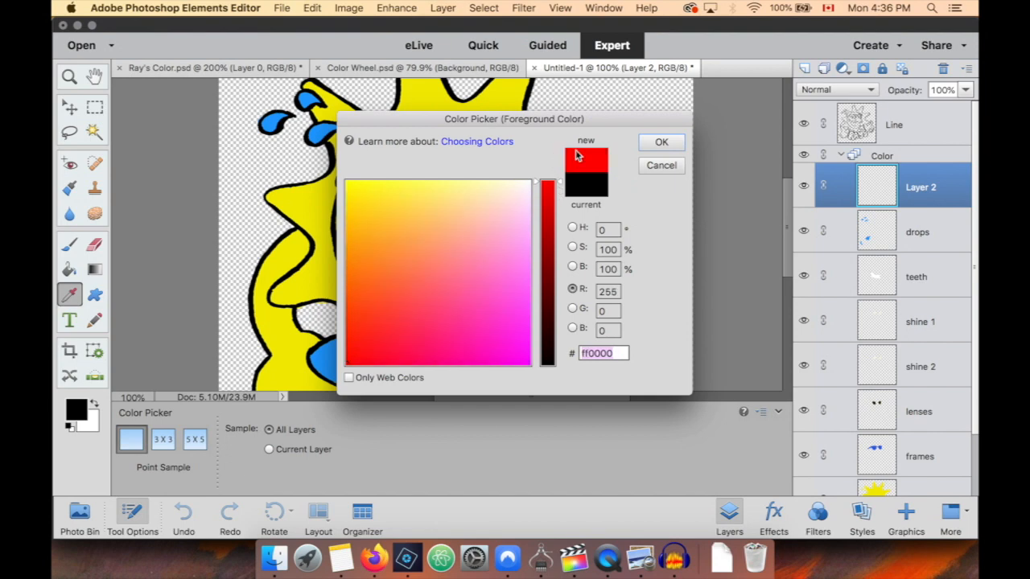
left_click(661, 142)
key("b")
mouse_move(447, 205)
left_mouse_down()
mouse_move(435, 216)
mouse_move(455, 201)
mouse_move(494, 207)
mouse_move(483, 207)
left_mouse_up()
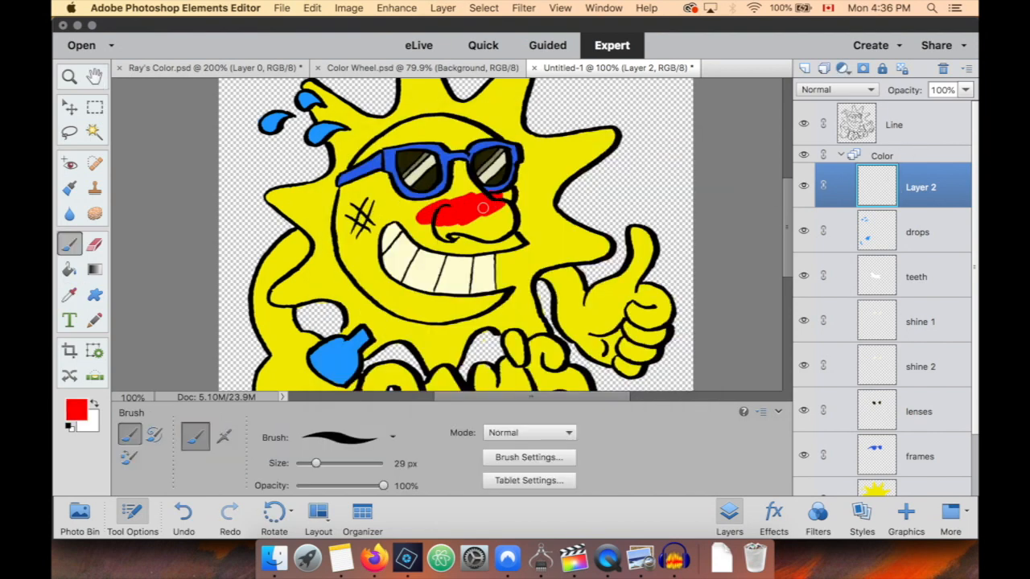
key("super+z")
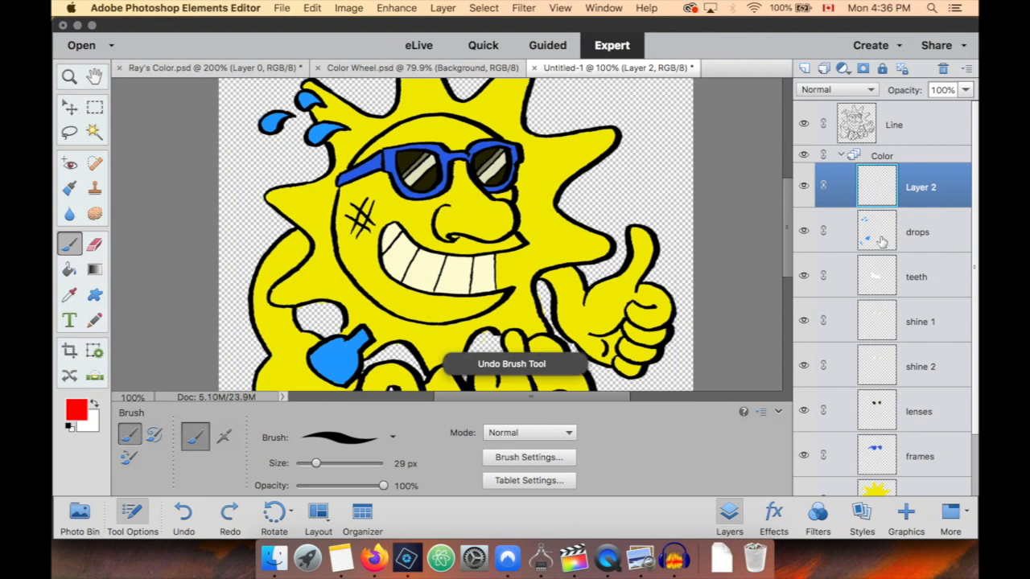
Select the face and forehead areas from the Line layer using the Magic Wand with Contiguous on.
left_click(887, 128)
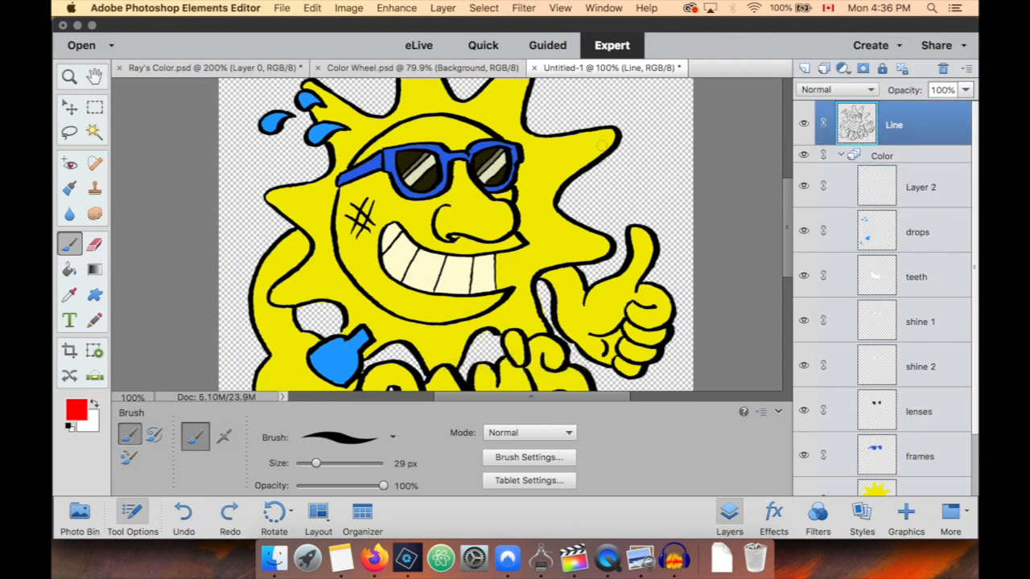
key("w")
left_click(420, 220)
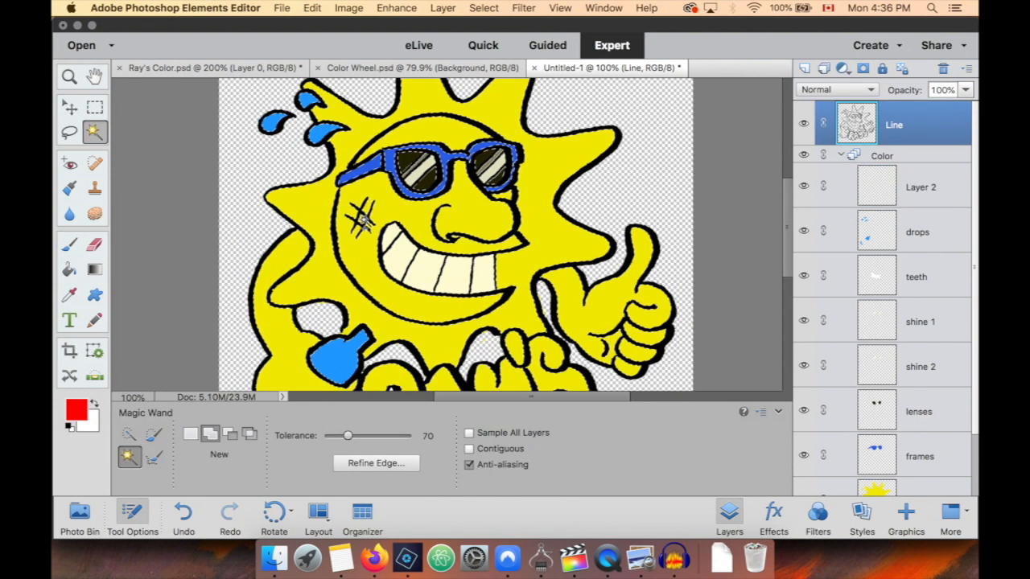
key("super+d")
left_click(469, 449)
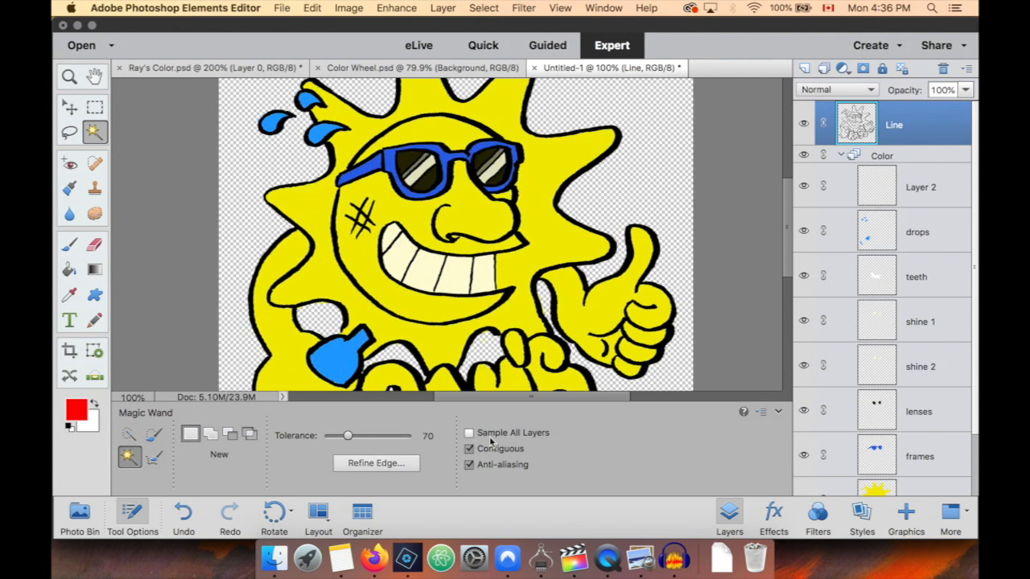
left_click(418, 218)
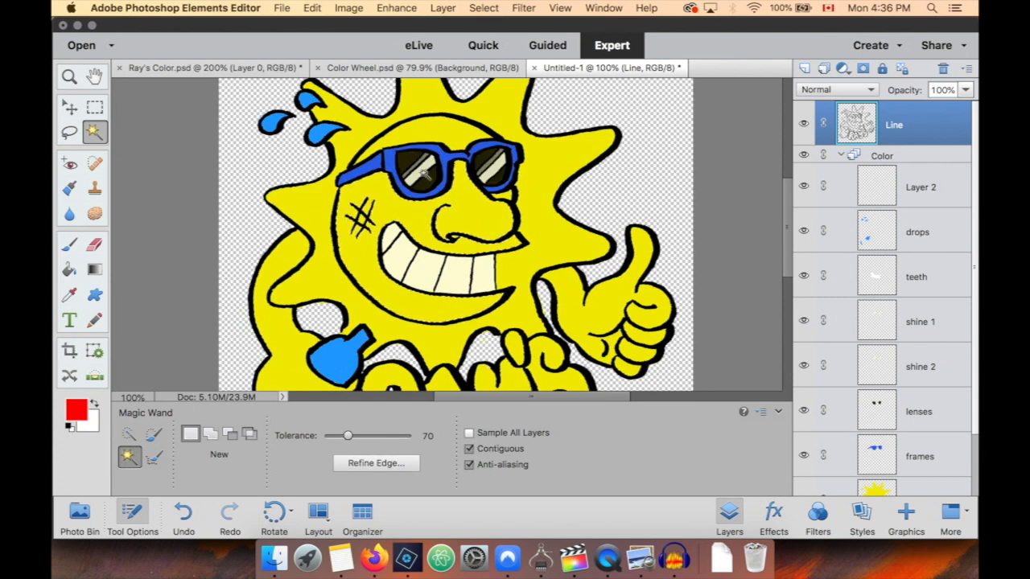
left_click(447, 132, "shift")
Expand the face selection so it reaches under the line art.
left_click(483, 8)
mouse_move(531, 154)
left_click(625, 180)
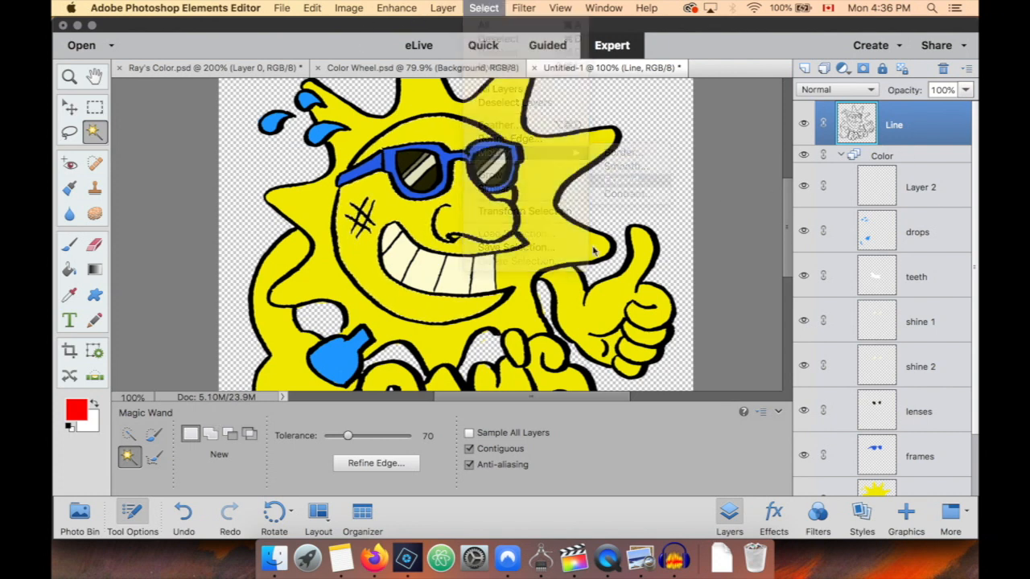
left_click(621, 243)
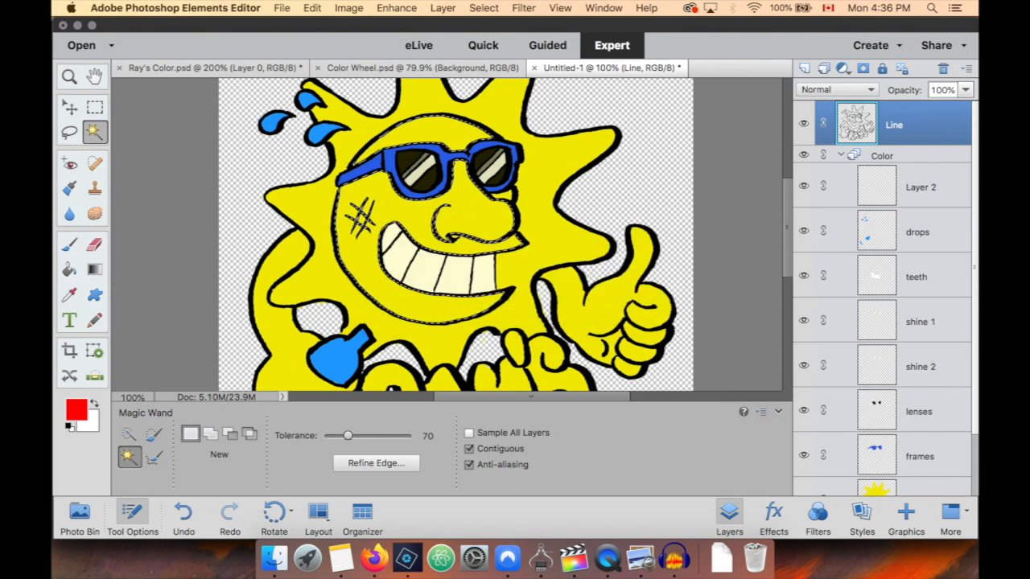
Fill the selected face with red on Layer 2, brush in the small remaining gaps and clear the selection.
left_click(917, 187)
key("k")
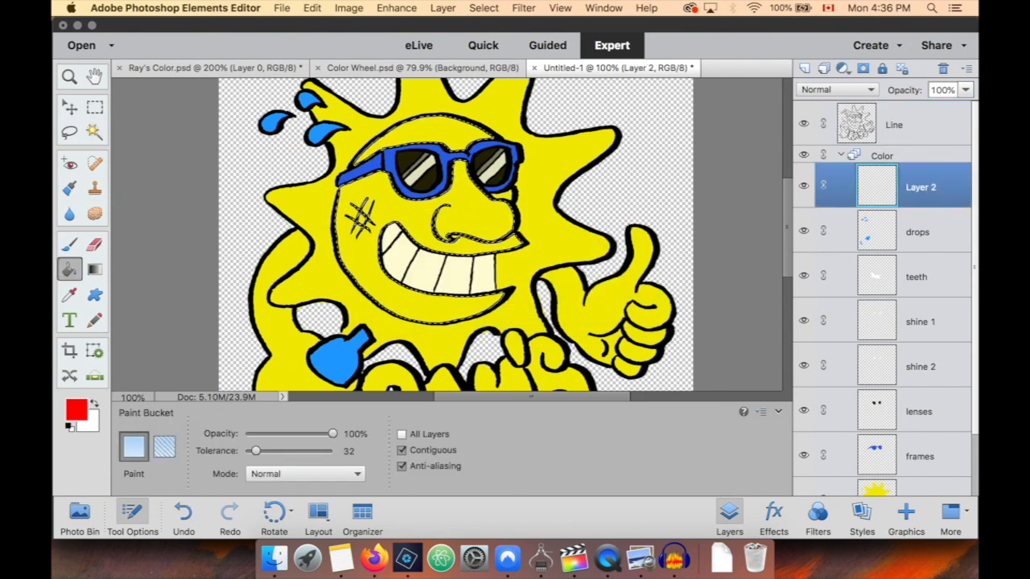
left_click(502, 193)
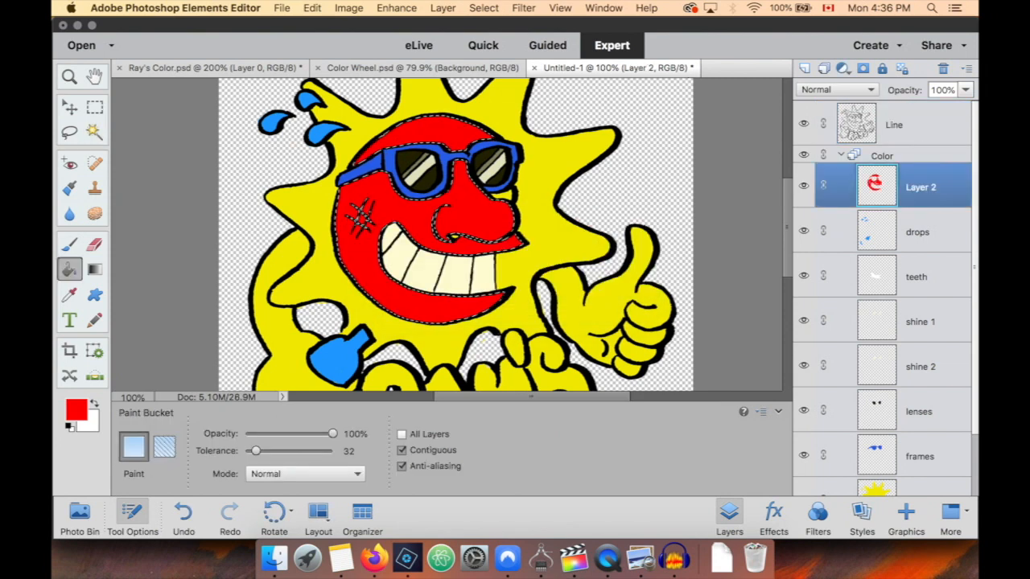
key("b")
key("super+d")
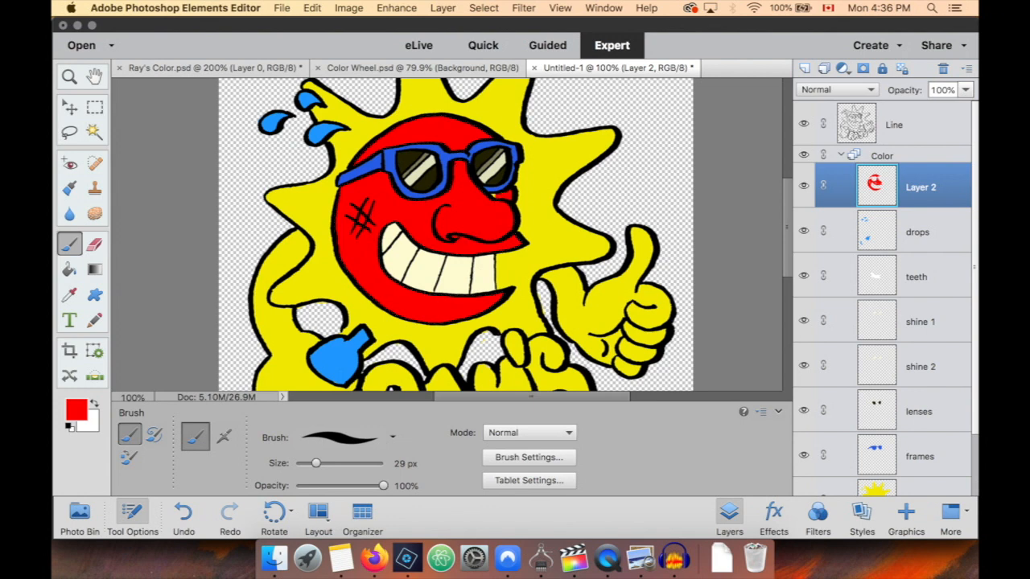
Lower the opacity of the red face layer to 20%.
left_click(966, 90)
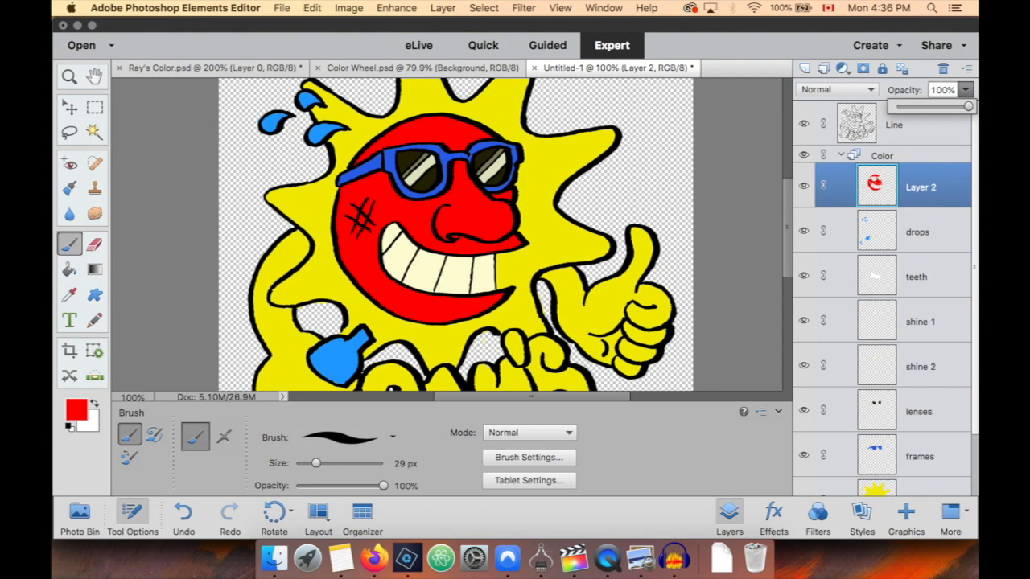
left_click_drag(968, 106, 908, 106)
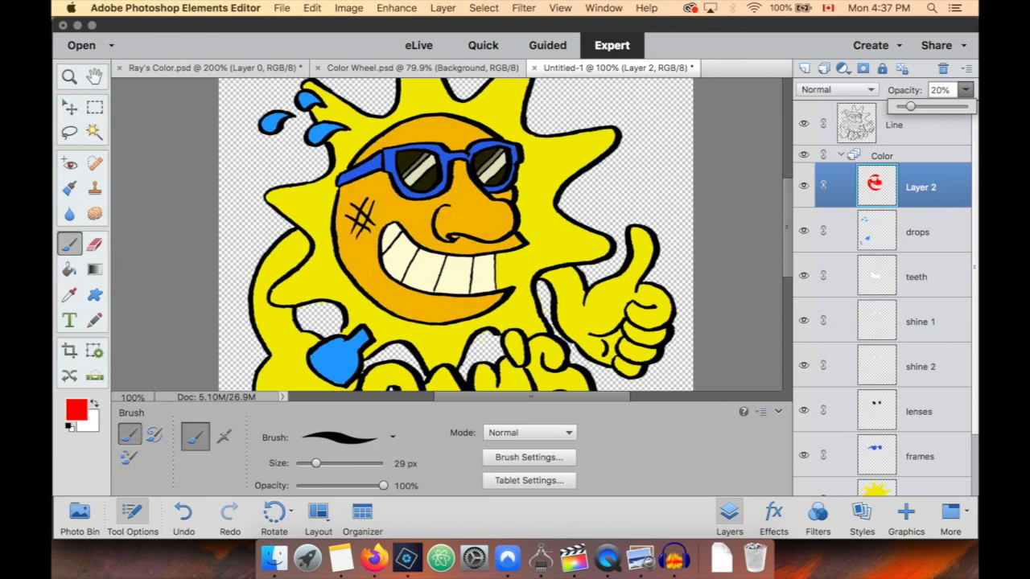
left_click(844, 69)
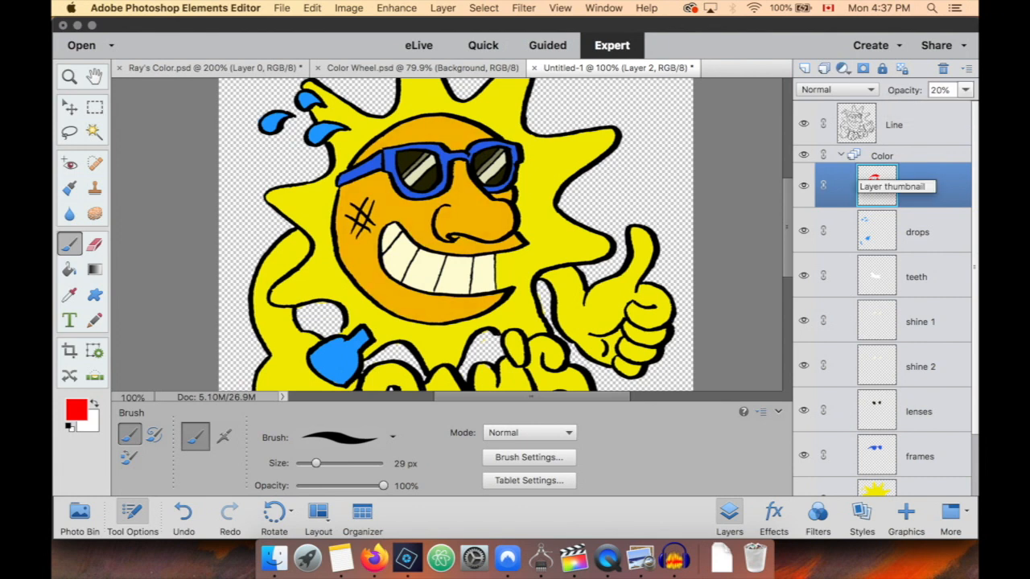
key("super+minus")
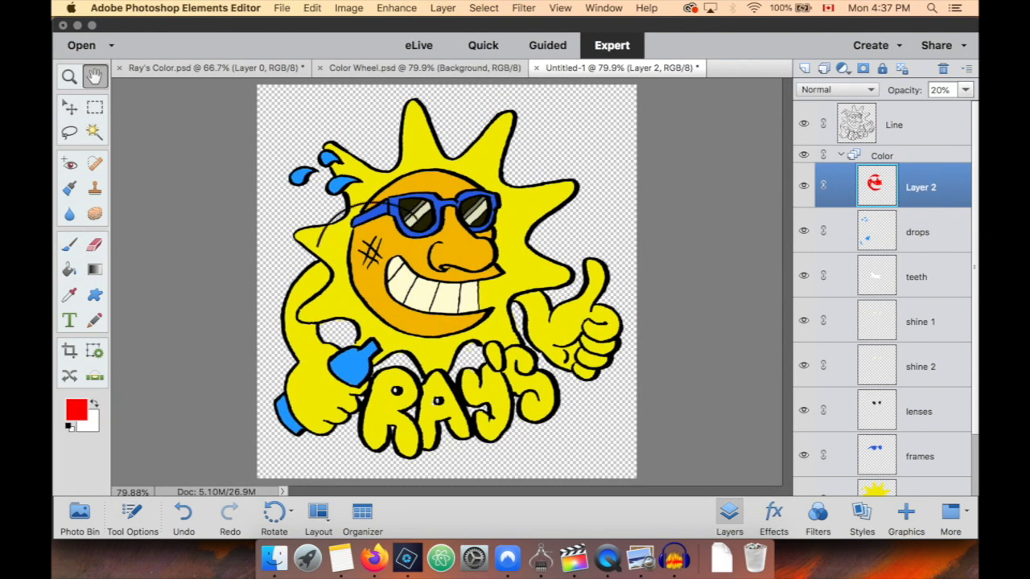
left_click_drag(294, 190, 298, 211)
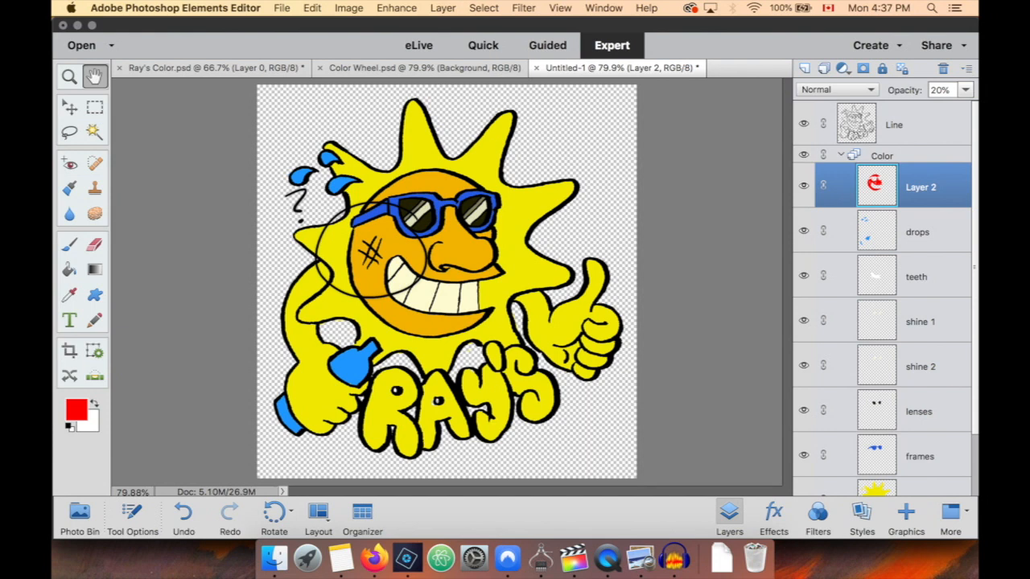
Hide the Line layer and Color group, show the scanned drawing on Layer 1, and select its crossed cheek marks with the Magic Wand.
left_click(841, 155)
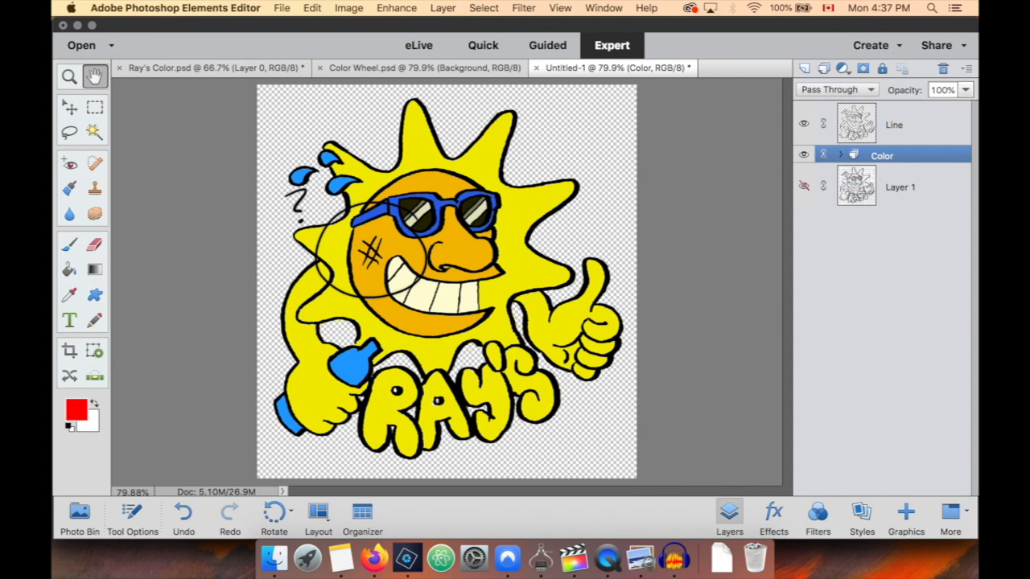
key("super+equal")
key("super+equal")
left_click_drag(434, 274, 524, 306)
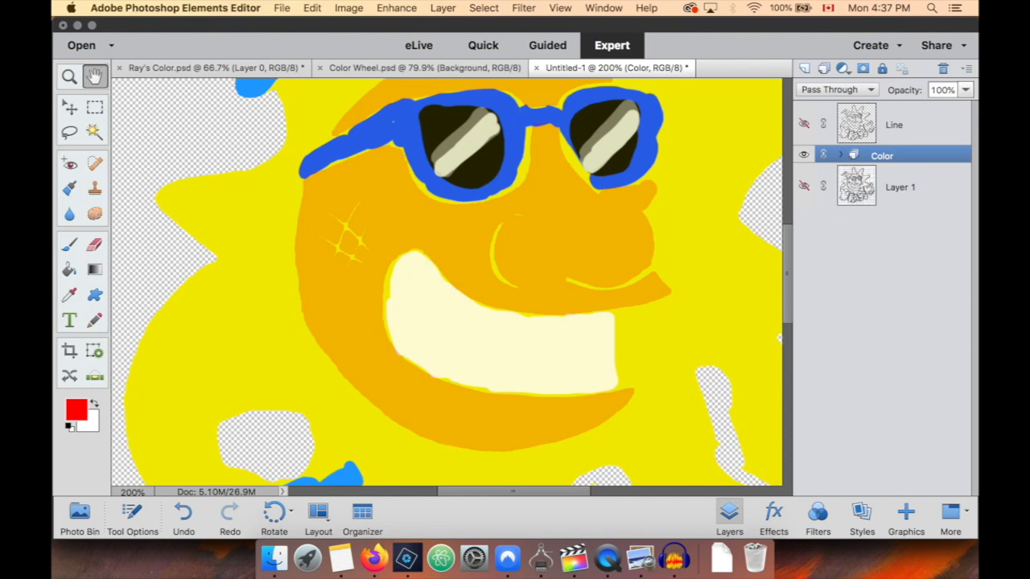
left_click(804, 155)
left_click(901, 187)
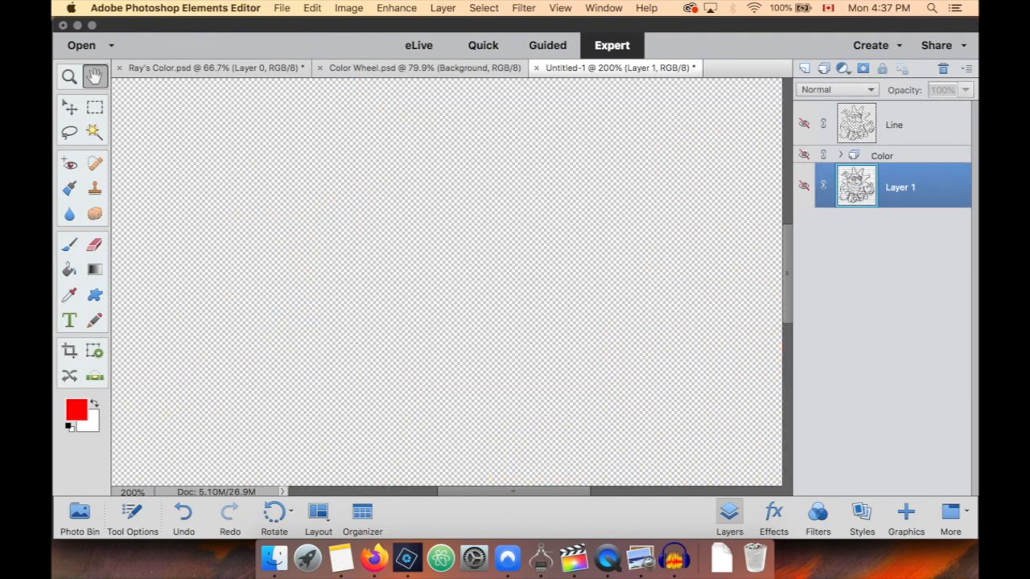
left_click(804, 187)
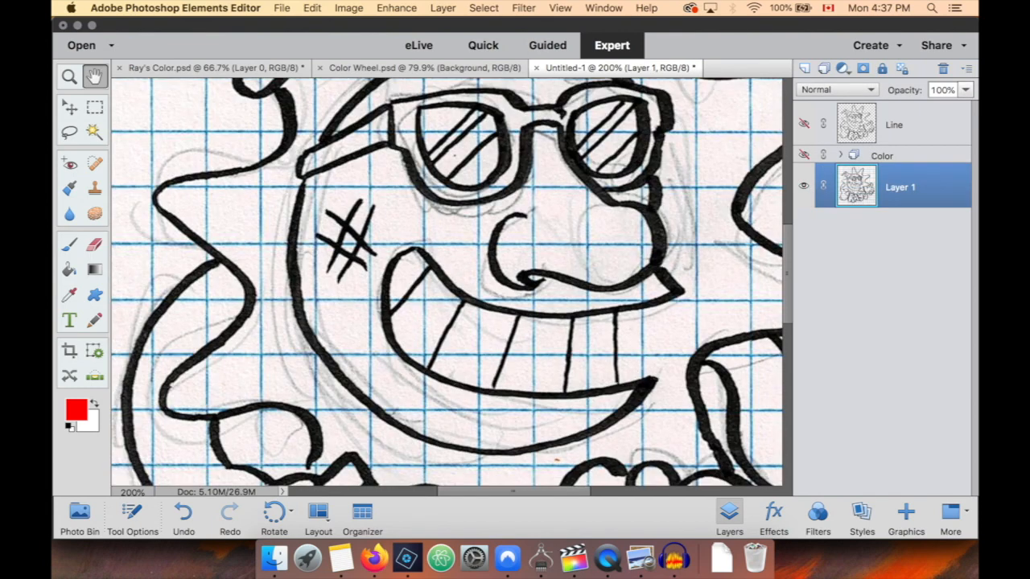
key("a")
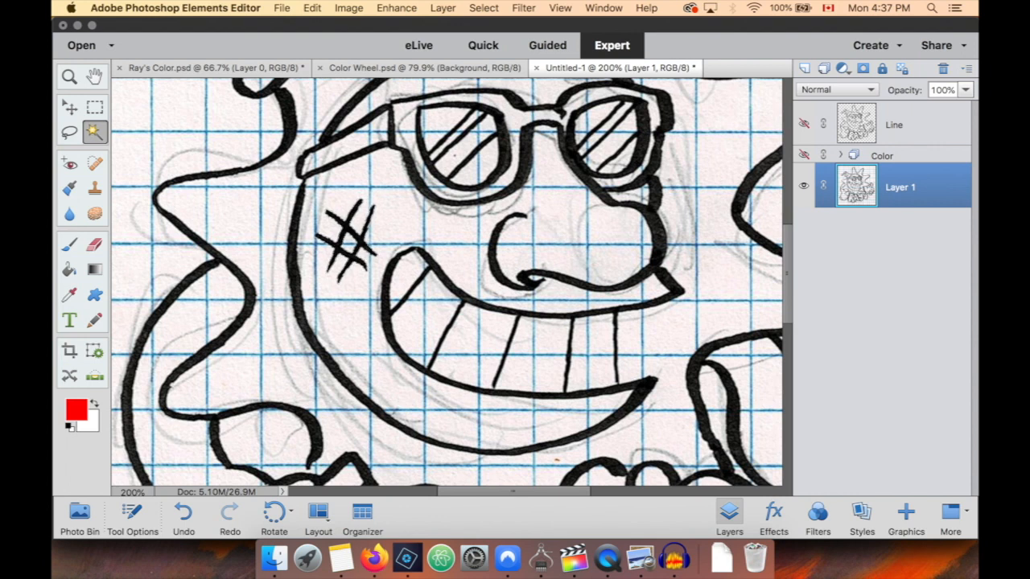
Add a new layer directly above Layer 1 and name it Yellow Line.
left_click(804, 69)
double_click(900, 188)
type("Yellow Line")
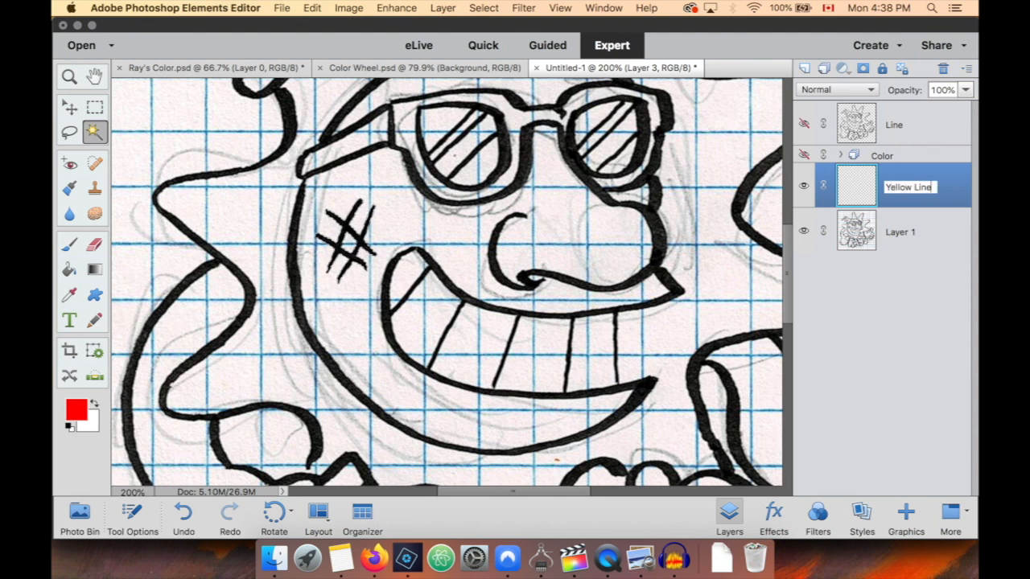
key("Return")
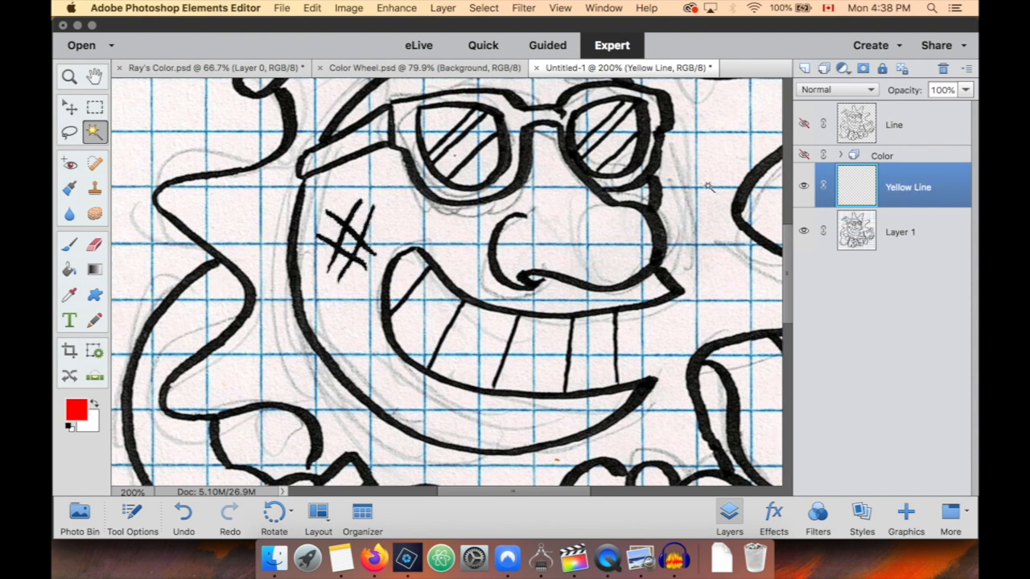
Sample the sun's yellow and brush it over the selected cheek marks on the Yellow Line layer, with the Color group hidden.
left_click(803, 155)
key("i")
left_click(264, 224)
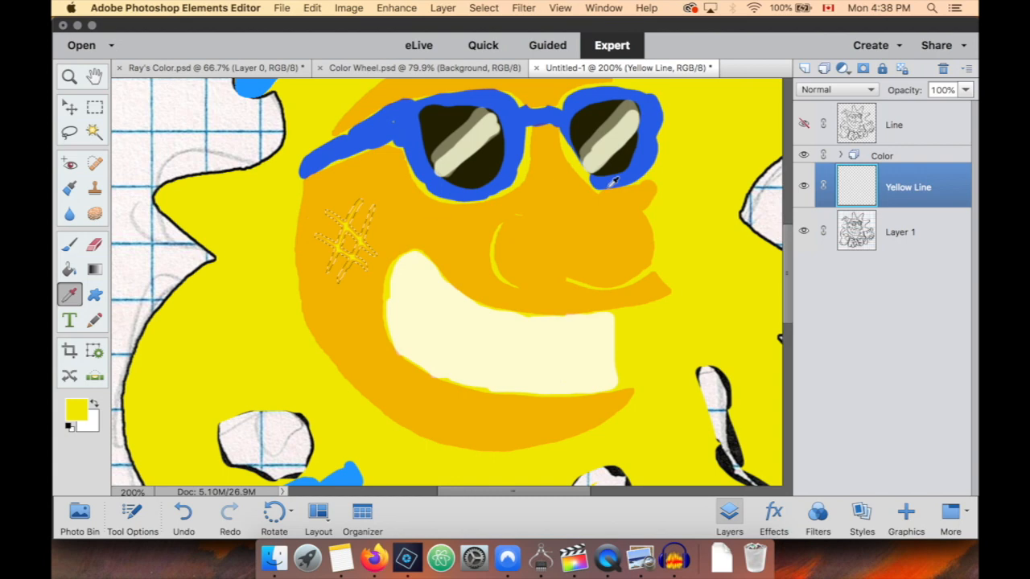
left_click(803, 156)
key("b")
mouse_move(348, 200)
left_mouse_down()
mouse_move(329, 216)
mouse_move(359, 187)
mouse_move(382, 234)
left_mouse_up()
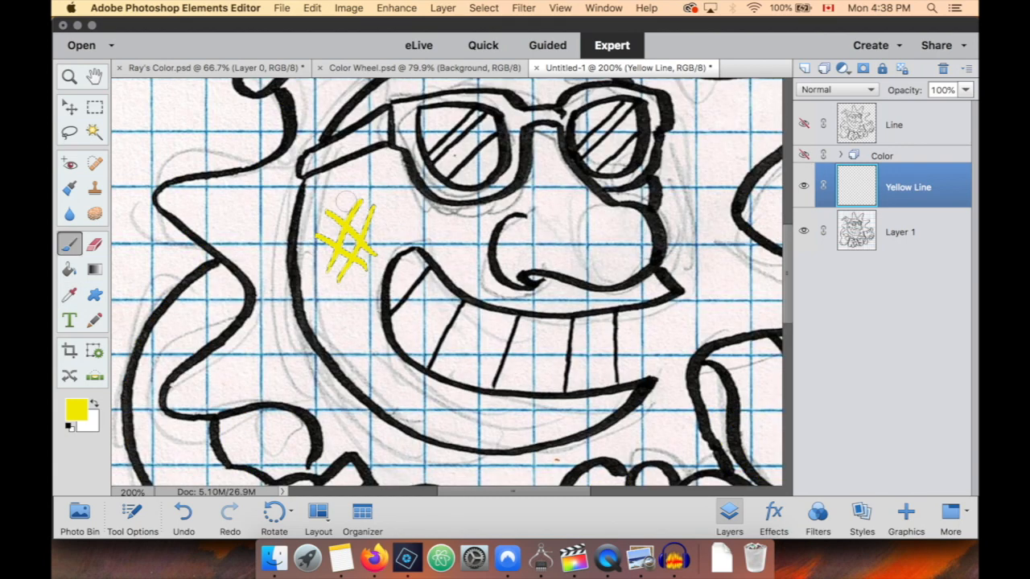
Move the Yellow Line layer above the Color group and make the Color group and Line layer visible again.
left_click_drag(895, 187, 891, 169)
left_click(803, 199)
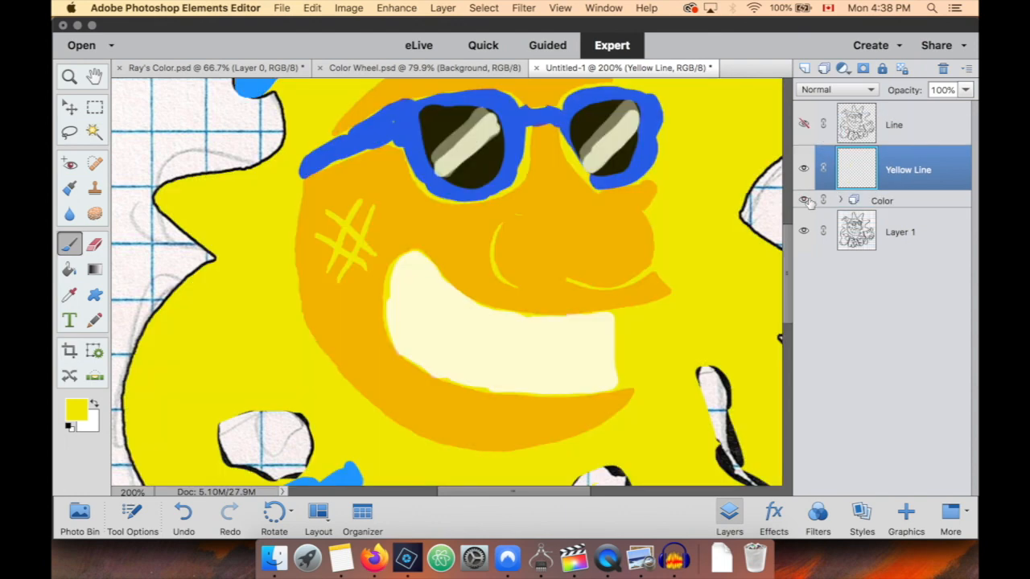
left_click(804, 125)
left_click(803, 125)
left_click(804, 125)
left_click(867, 131)
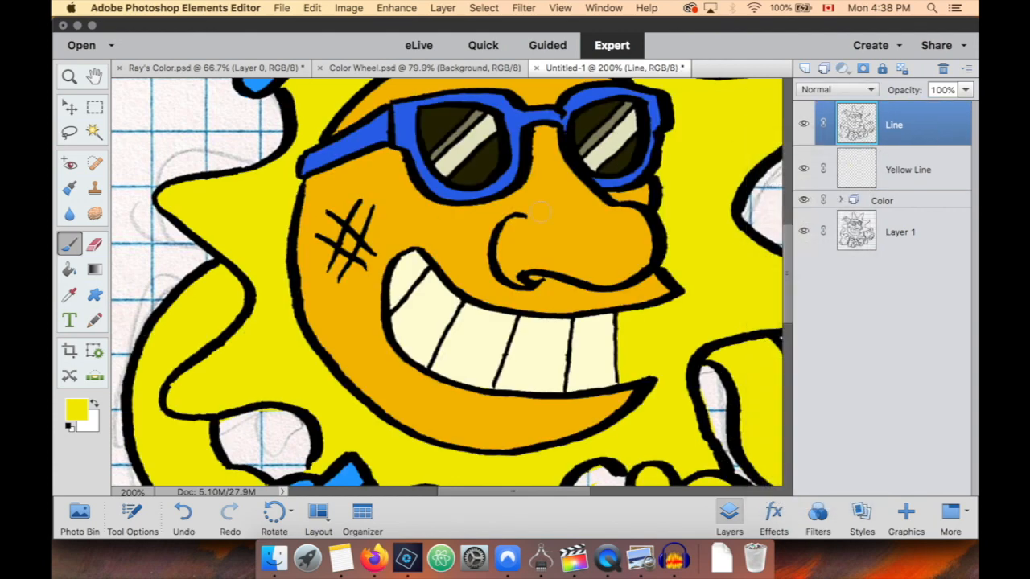
Duplicate the Line layer within the same document.
key("e")
right_click(855, 153)
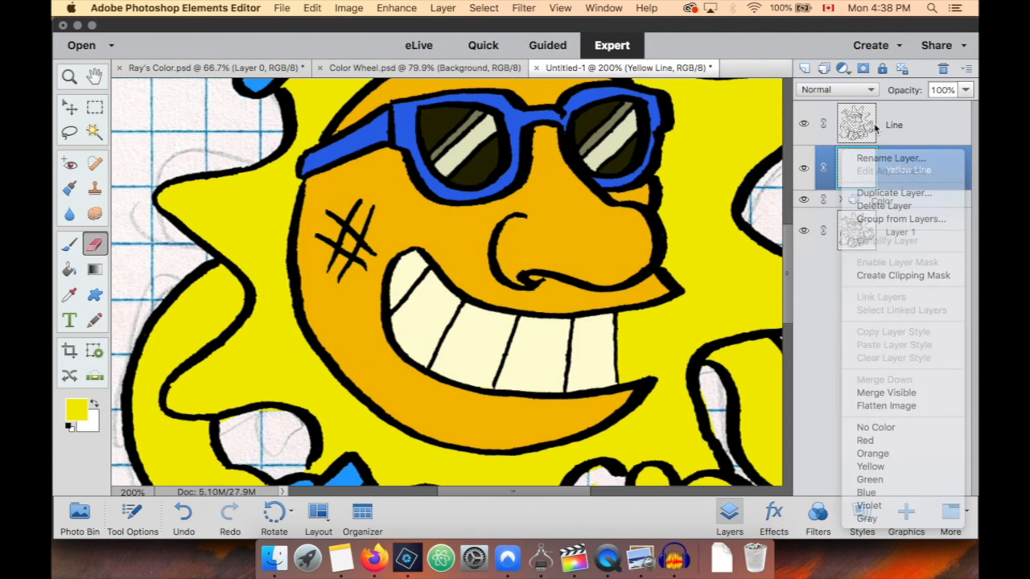
left_click(877, 127)
right_click(878, 125)
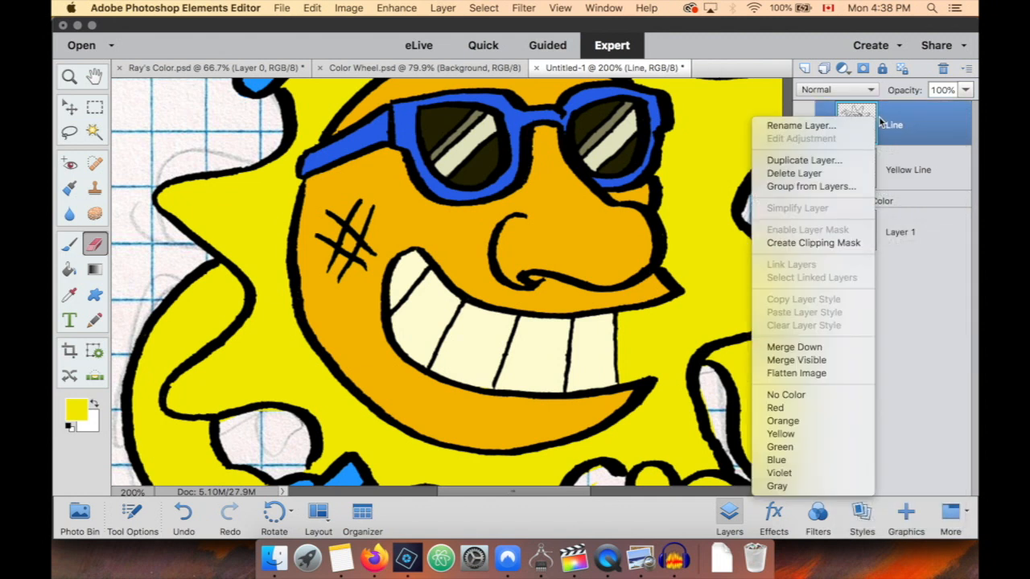
left_click(820, 161)
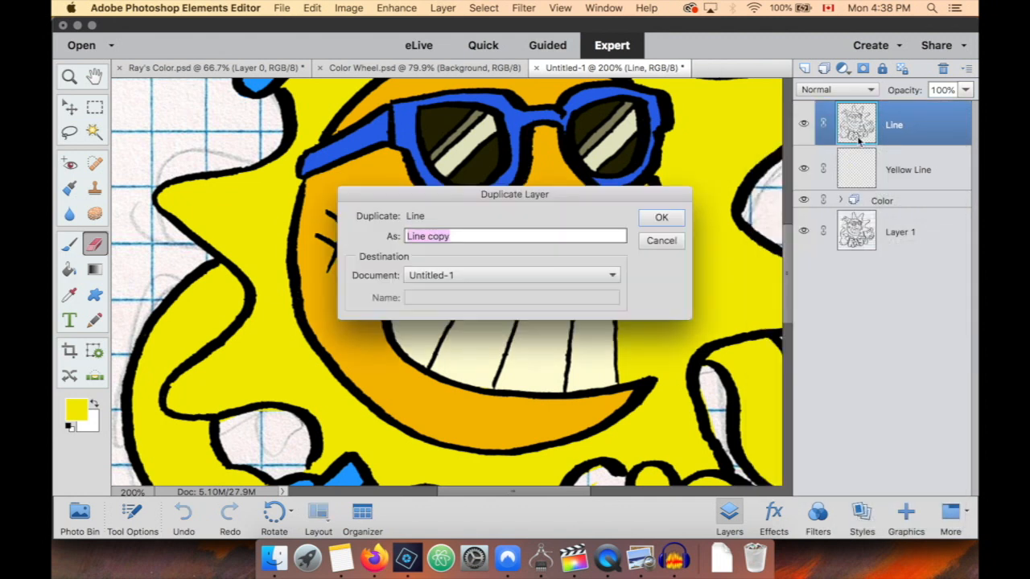
left_click(672, 224)
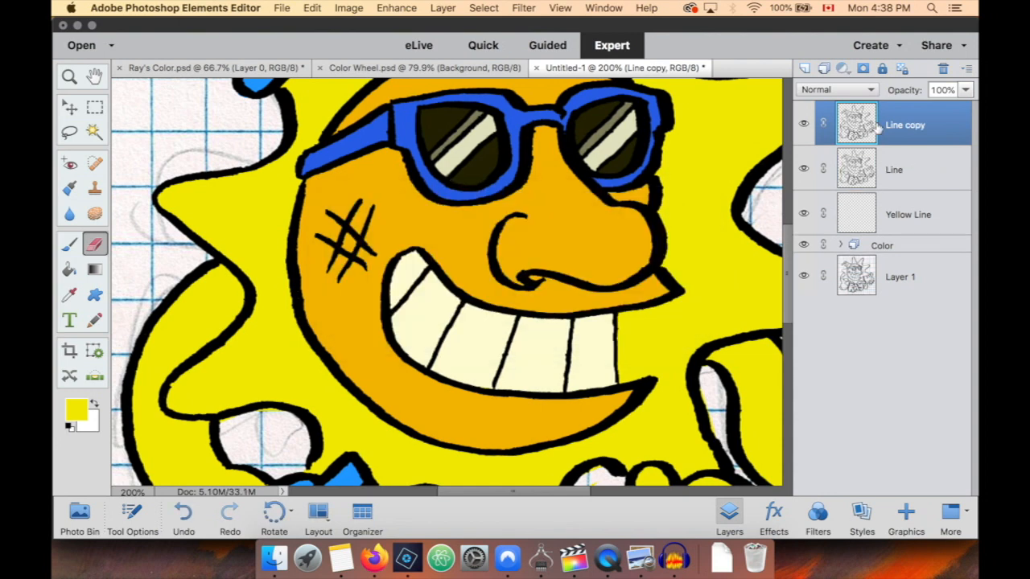
Hide the duplicated line art and erase the black cheek marks from the original Line layer.
left_click(804, 124)
left_click(893, 169)
mouse_move(326, 216)
left_mouse_down()
mouse_move(334, 258)
mouse_move(354, 241)
mouse_move(370, 250)
left_mouse_up()
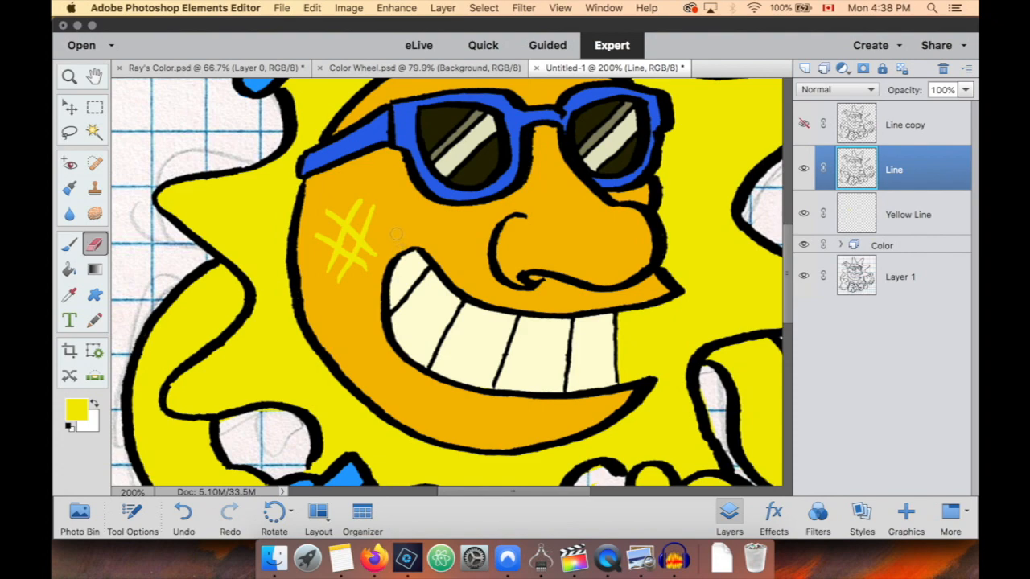
Hide the scanned grid-paper drawing on Layer 1.
key("super+minus")
key("h")
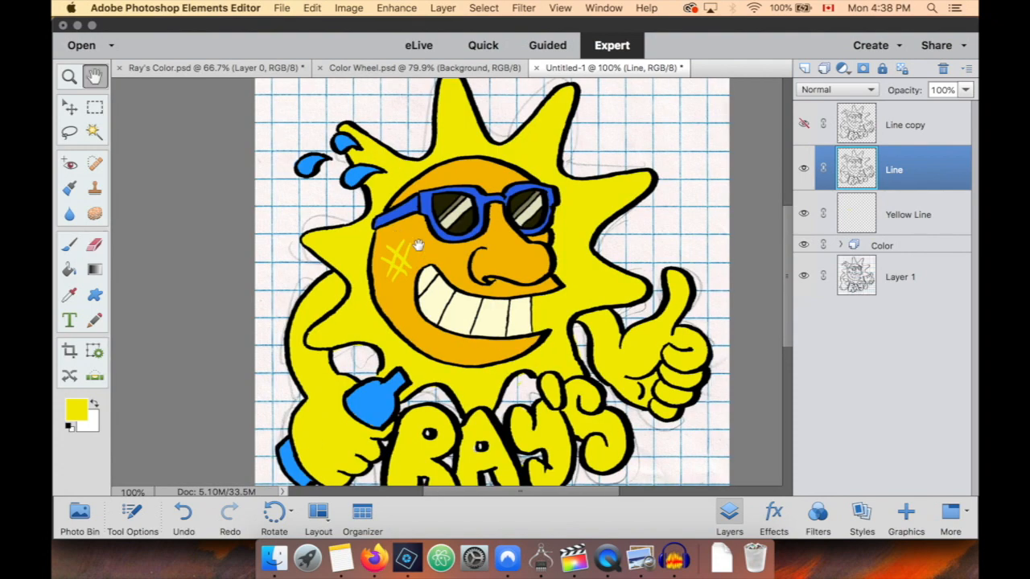
scroll(418, 246, "down", 2)
key("super+minus")
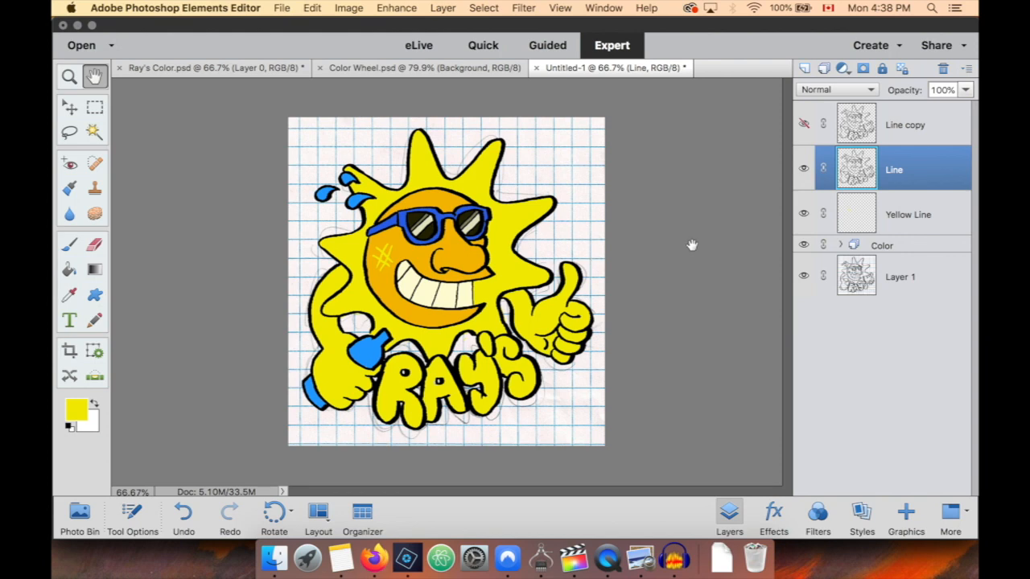
left_click(804, 276)
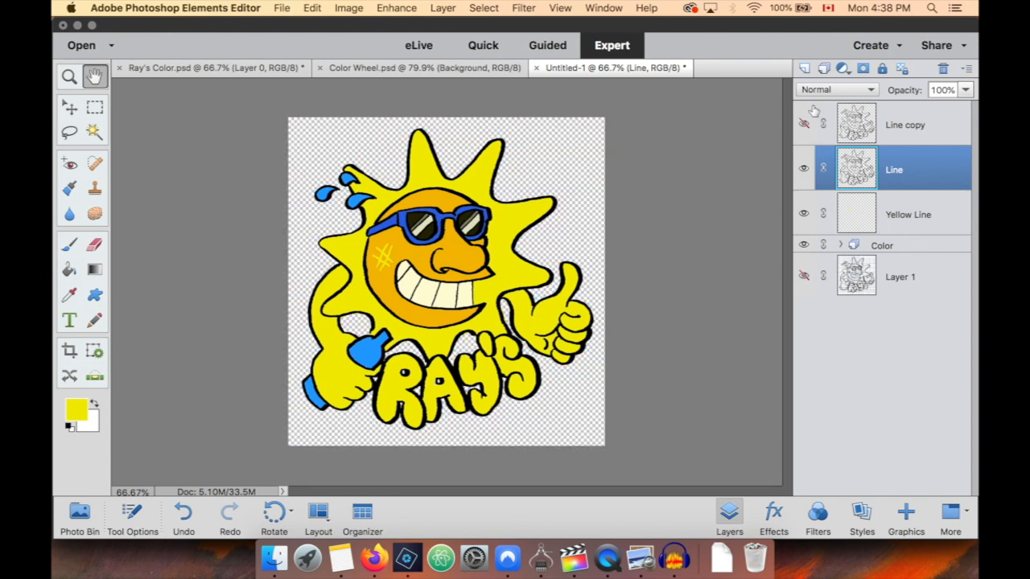
Add a new layer named Background between the Color group and Layer 1.
left_click(804, 68)
left_click_drag(893, 169, 899, 286)
double_click(899, 283)
type("Background")
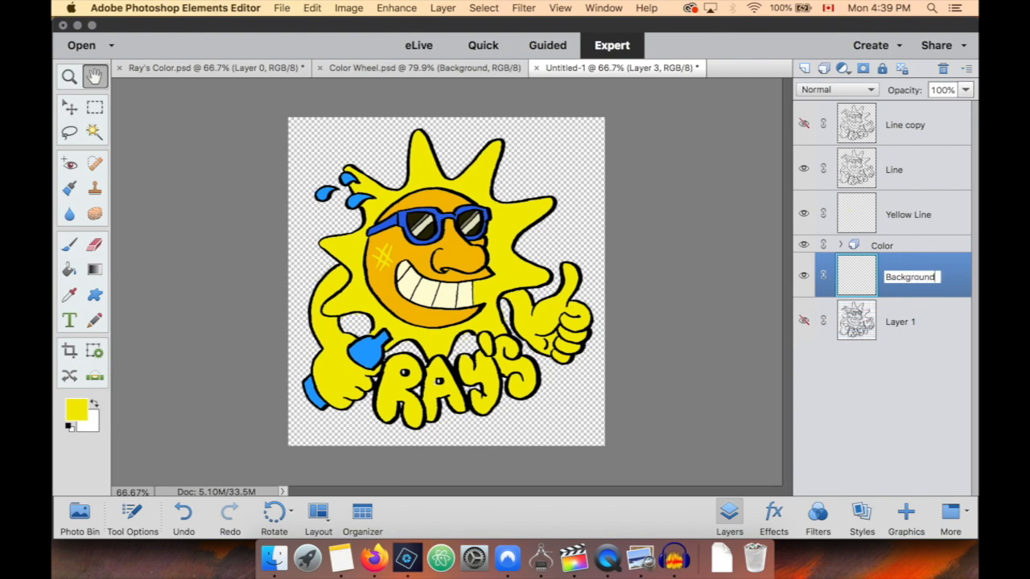
key("Return")
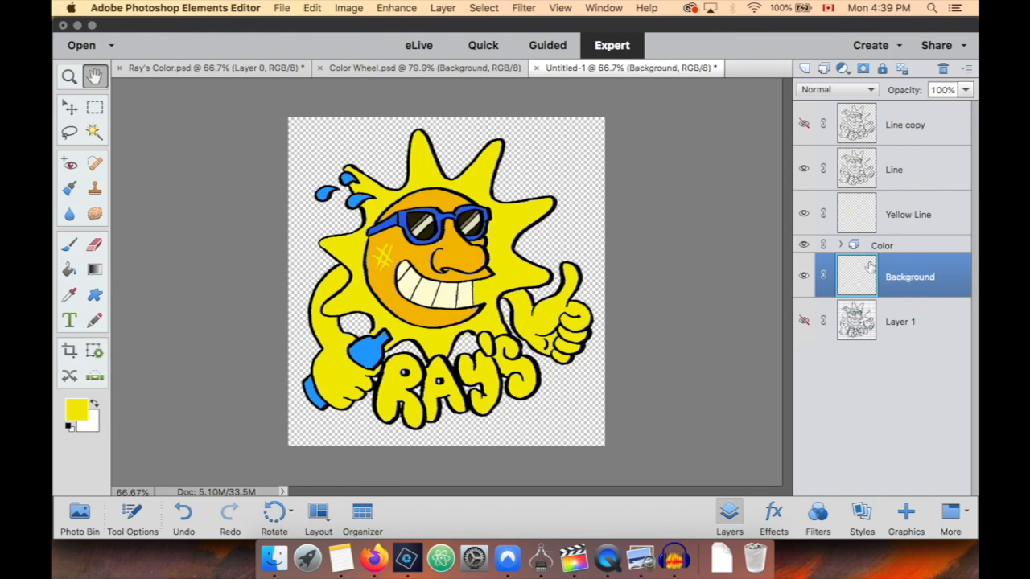
Sample the blue of the sunglasses frames, shift it to a dark indigo, and fill the Background layer with it.
key("i")
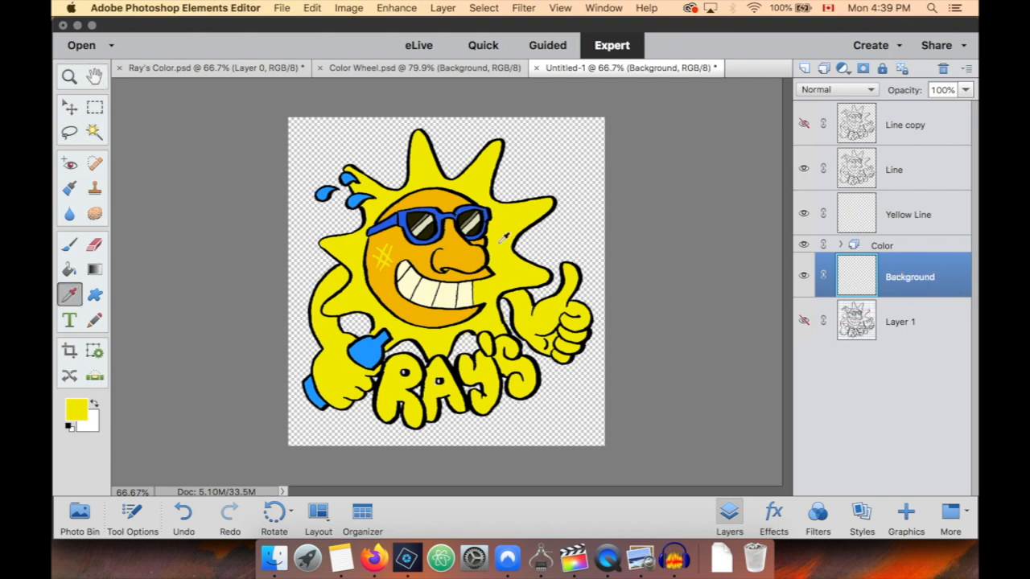
left_click(401, 215)
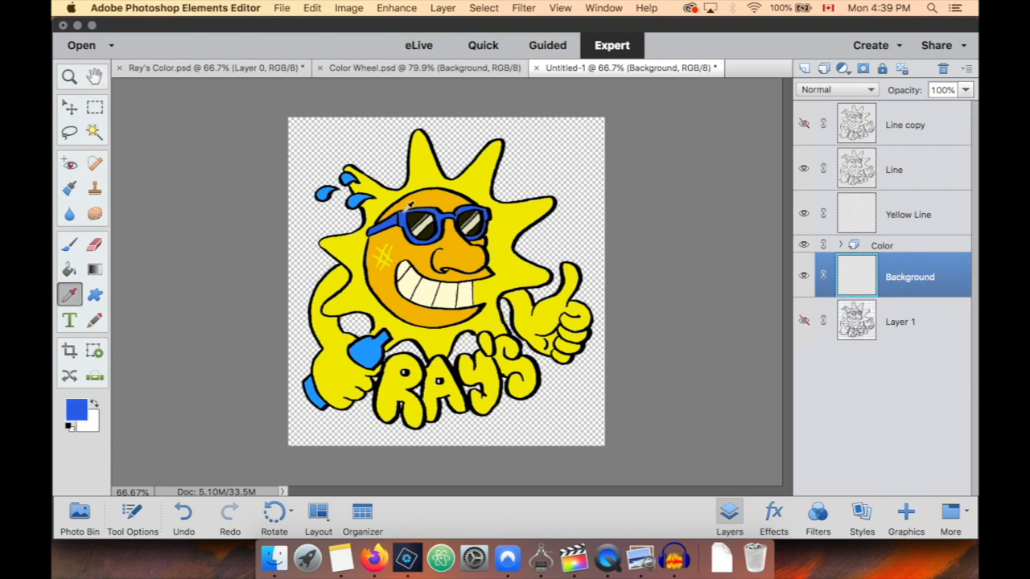
key("b")
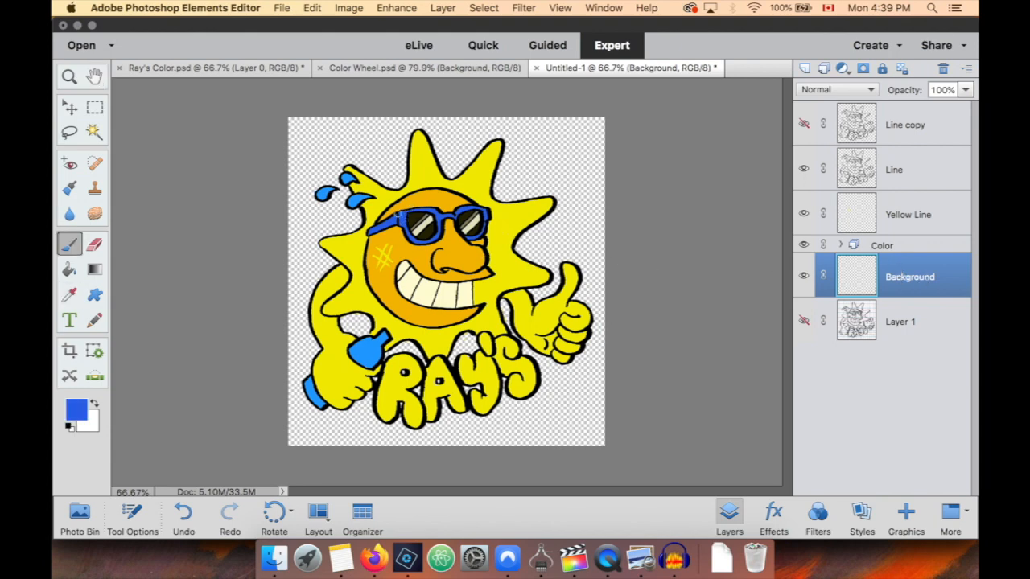
left_click(86, 411)
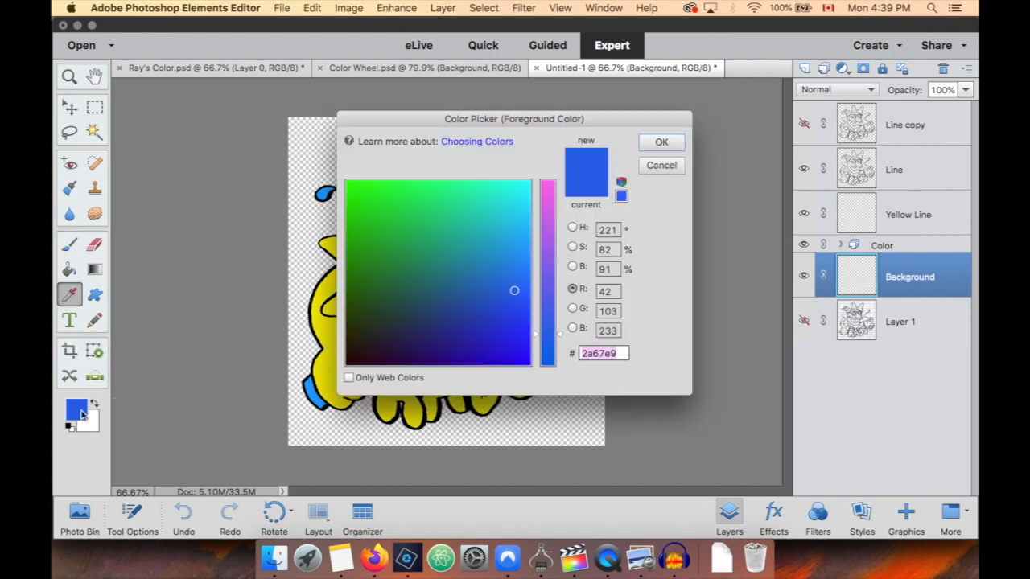
mouse_move(550, 319)
left_mouse_down()
mouse_move(547, 294)
mouse_move(547, 308)
left_mouse_up()
left_click(572, 308)
left_click(572, 266)
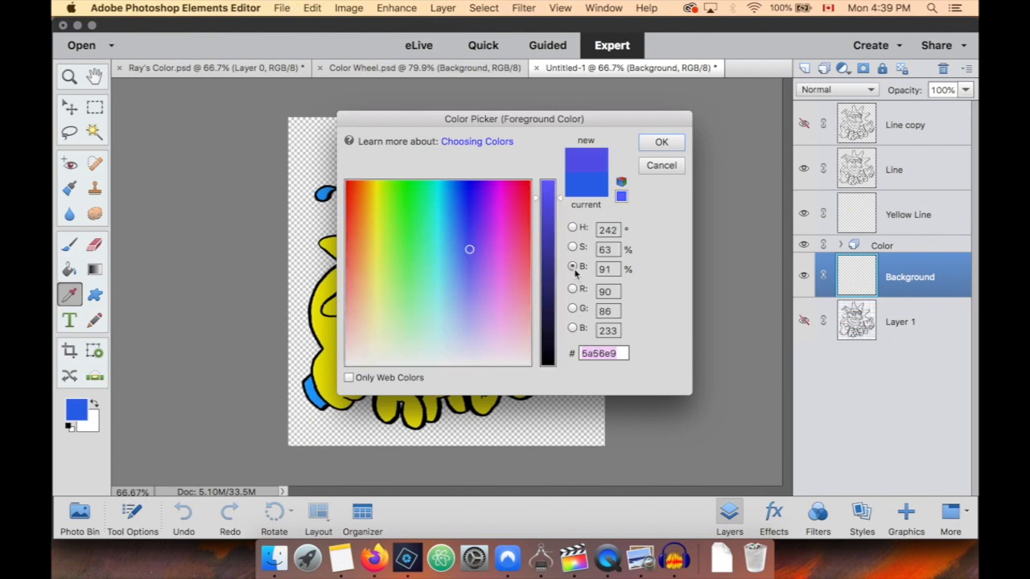
left_click_drag(547, 243, 547, 256)
left_click(661, 143)
key("k")
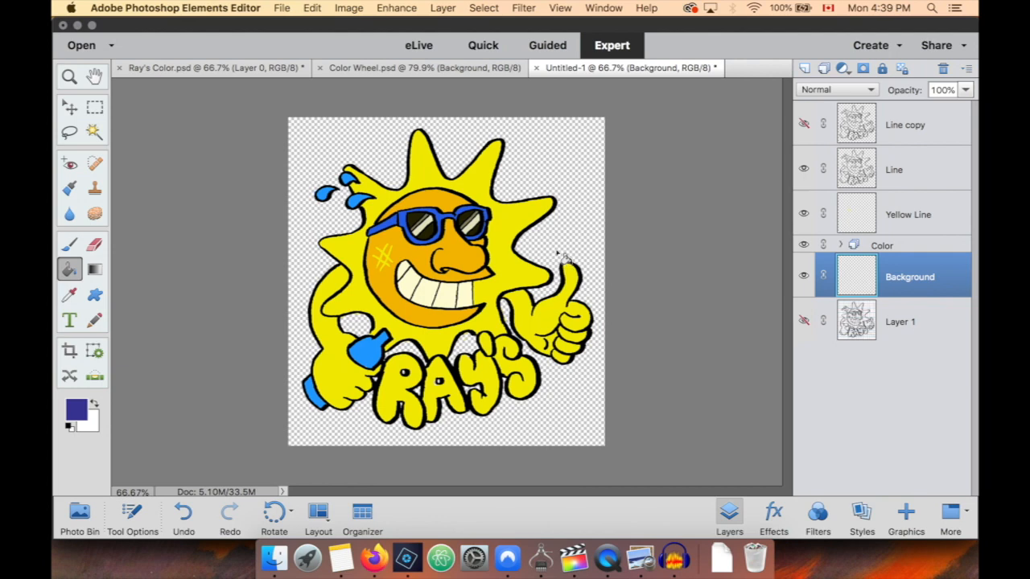
left_click(541, 266)
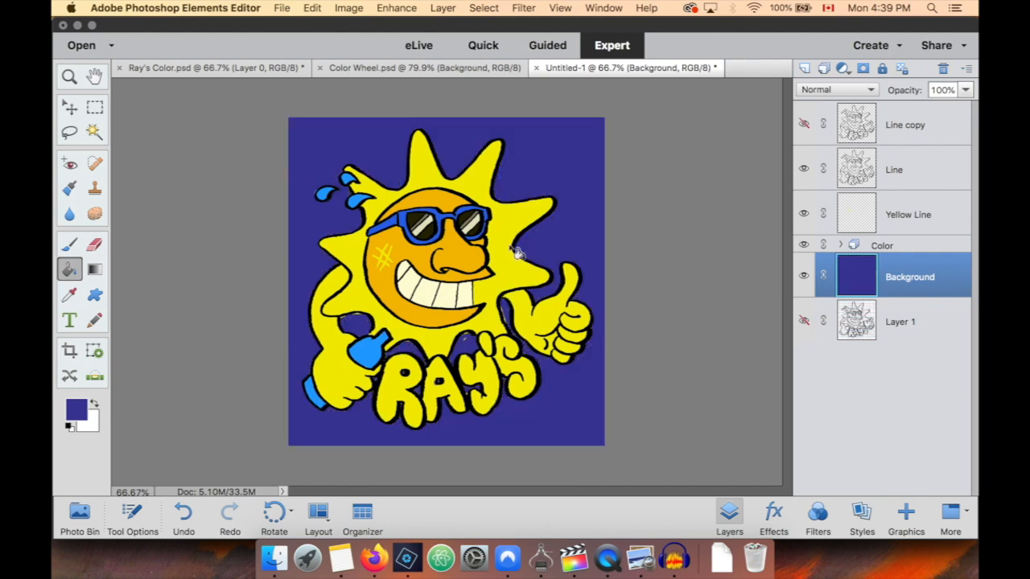
Select the yellow Color layer inside the Color group and toggle its visibility to check the stray patches around the RAY'S lettering.
left_click(886, 227)
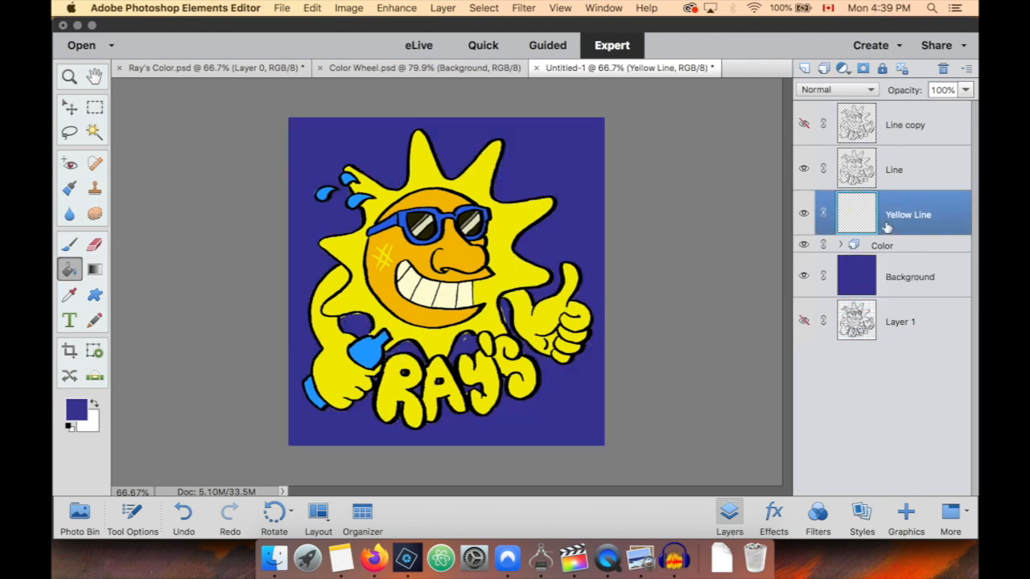
left_click(840, 245)
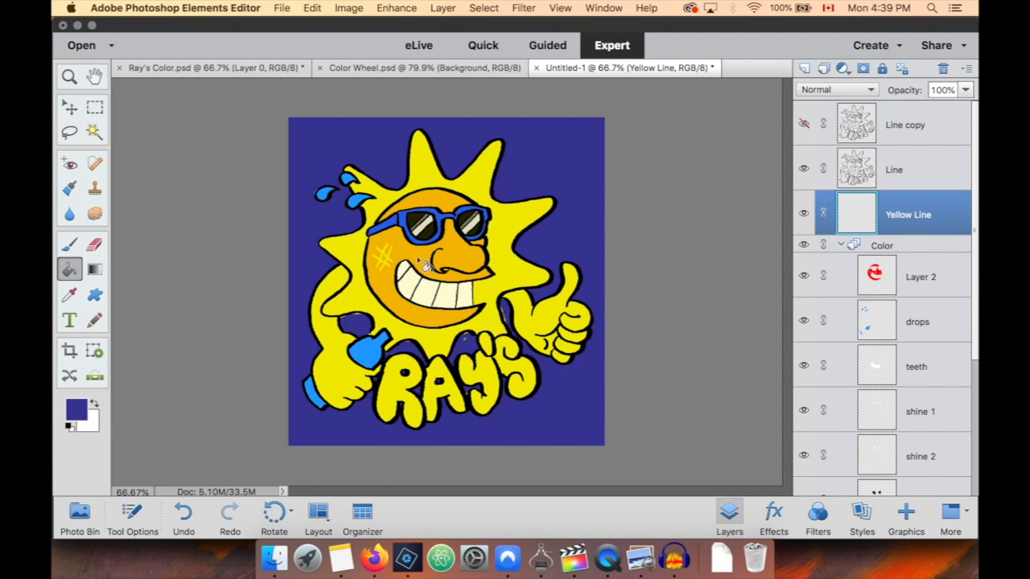
key("super+equal")
key("super+equal")
key("space")
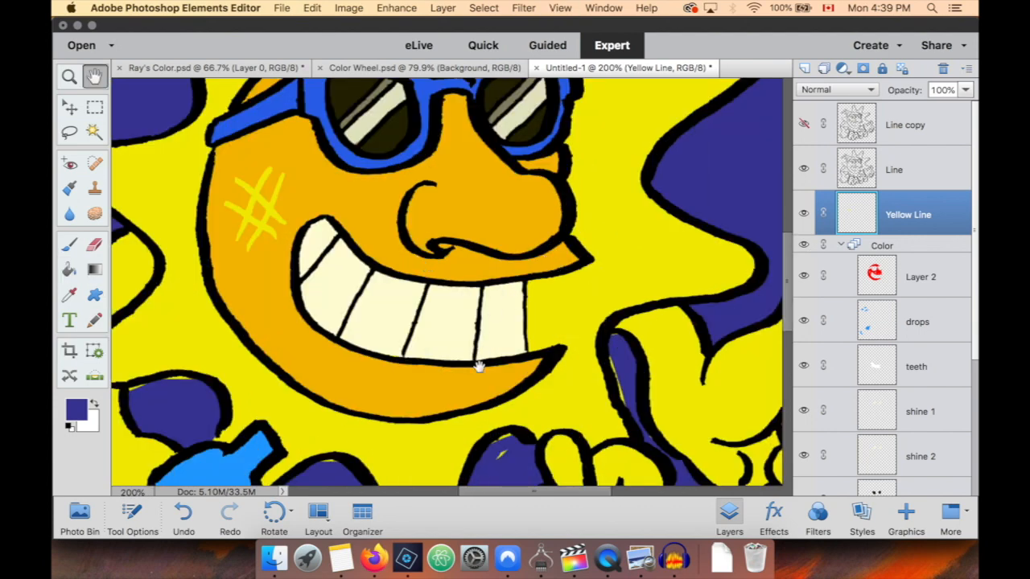
left_click_drag(480, 367, 638, 240)
left_click_drag(554, 329, 454, 307)
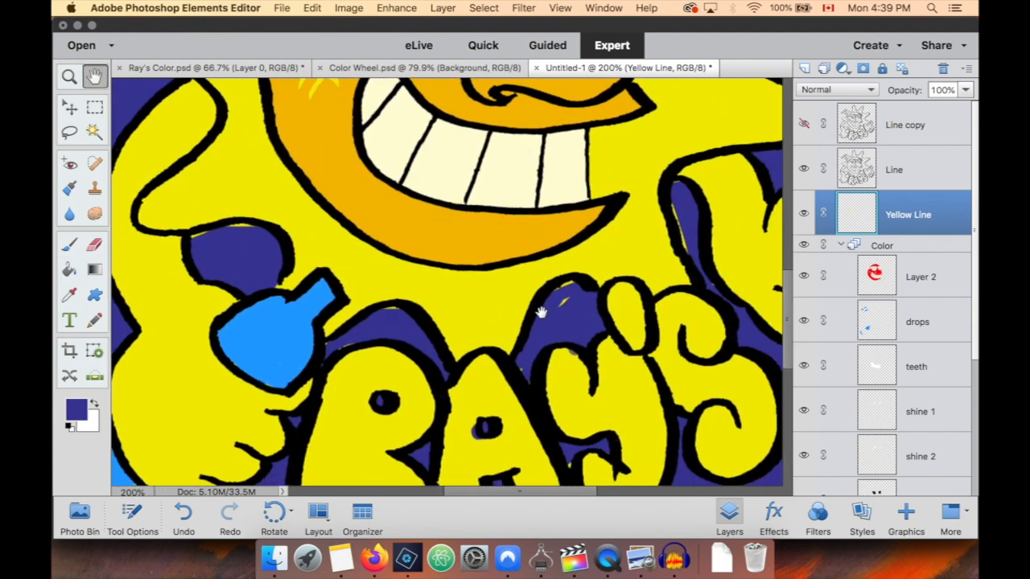
left_click_drag(974, 268, 974, 358)
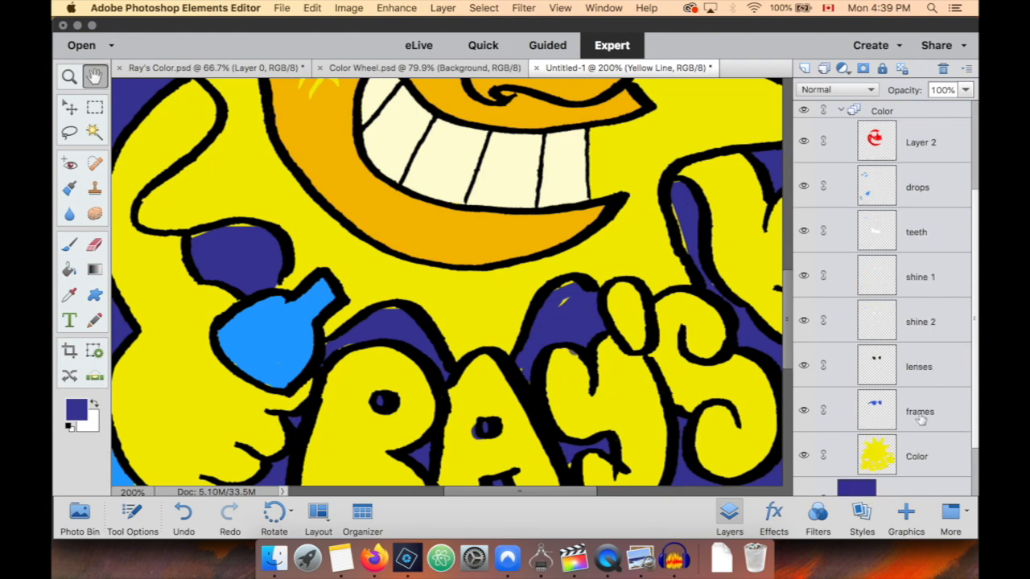
left_click(904, 467)
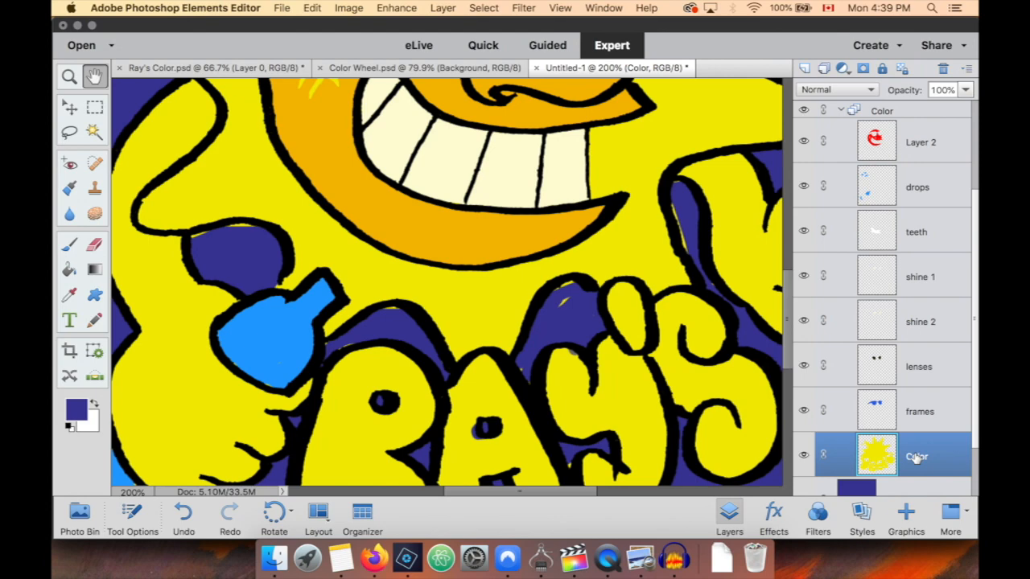
left_click(804, 456)
left_click(804, 456)
left_click(803, 456)
left_click(804, 456)
Erase the stray yellow in the gap above the Y of the lettering, and sample the letter yellow for brush touch-ups.
key("e")
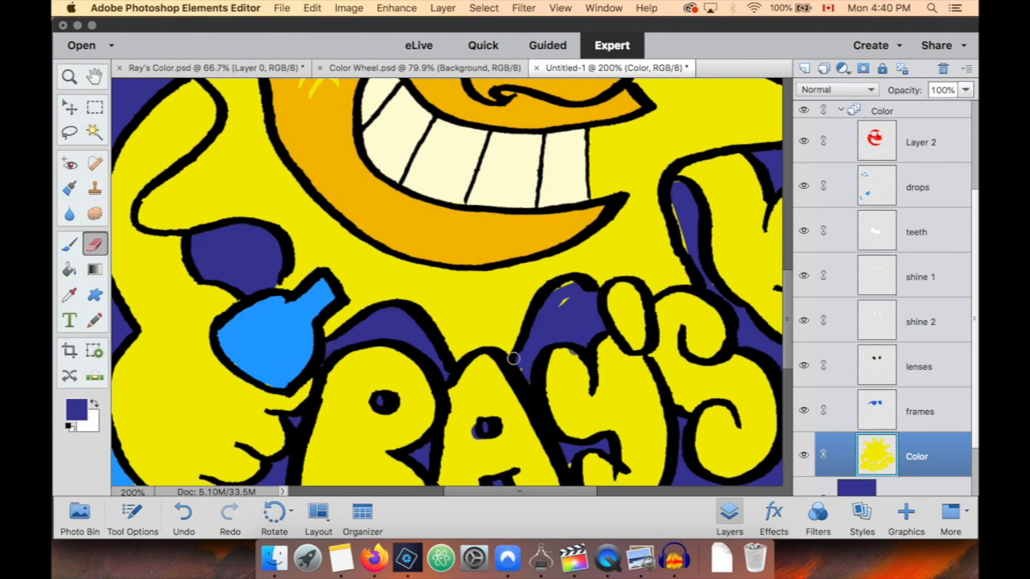
key("space")
left_click_drag(558, 292, 517, 378)
key("i")
left_click(524, 299)
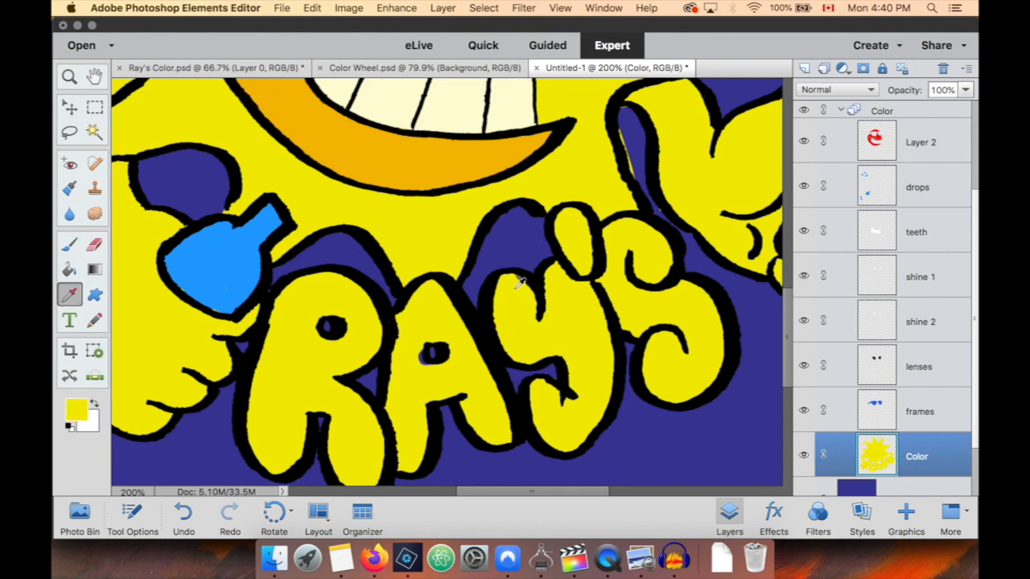
key("b")
key("space")
left_click_drag(516, 331, 449, 406)
Erase the yellow sliver in the gap beside the thumbs-up arm on the Color layer, and collapse the Color group.
key("e")
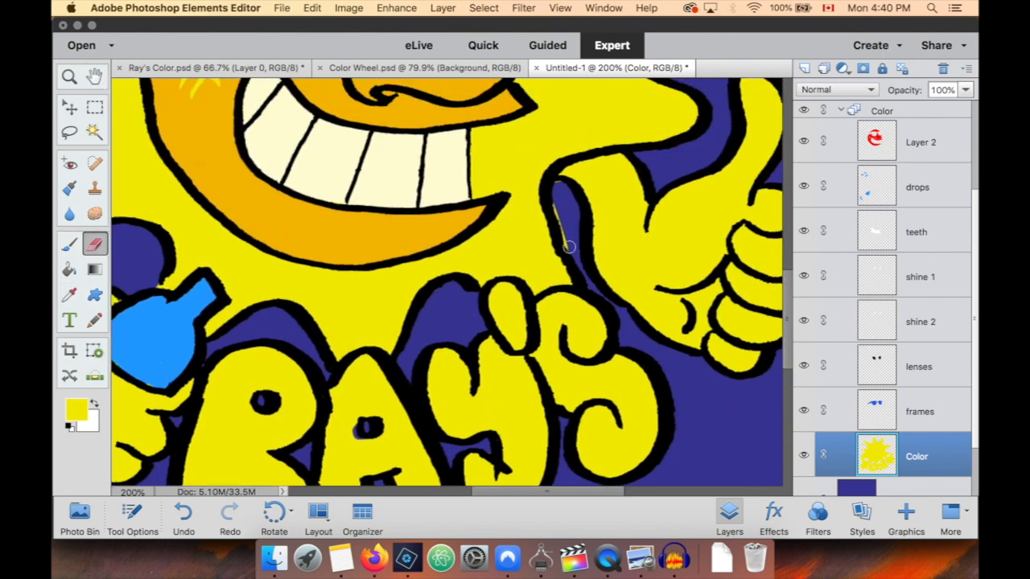
key("space")
mouse_move(495, 238)
left_mouse_down()
mouse_move(570, 291)
mouse_move(587, 336)
left_mouse_up()
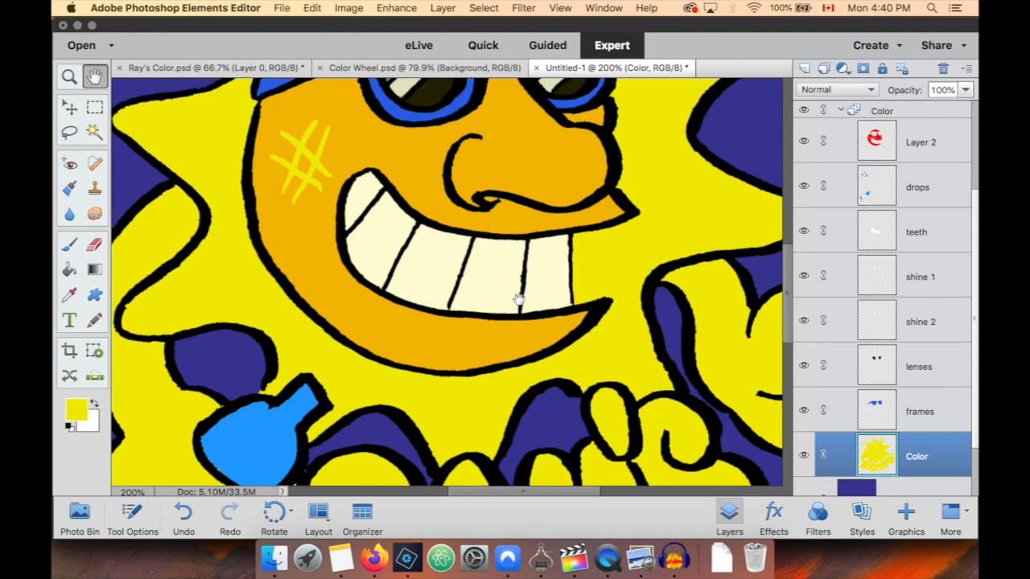
left_click(520, 299, "alt")
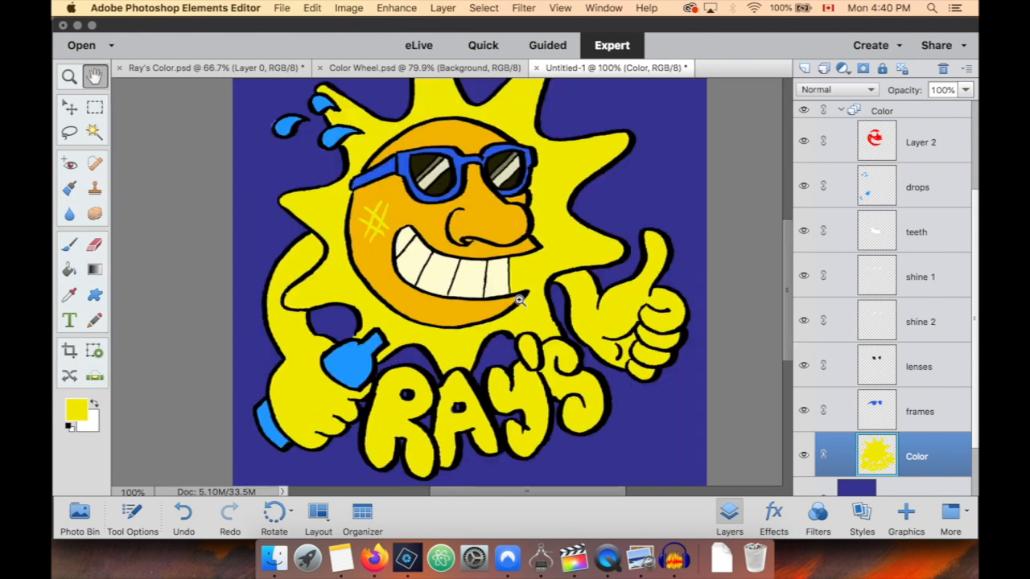
key("super+0")
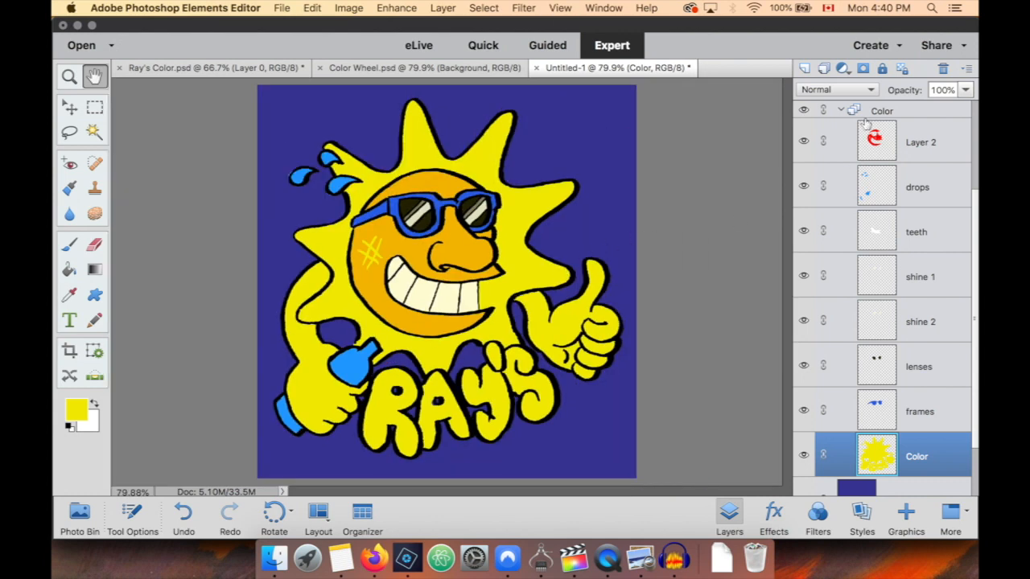
left_click(841, 111)
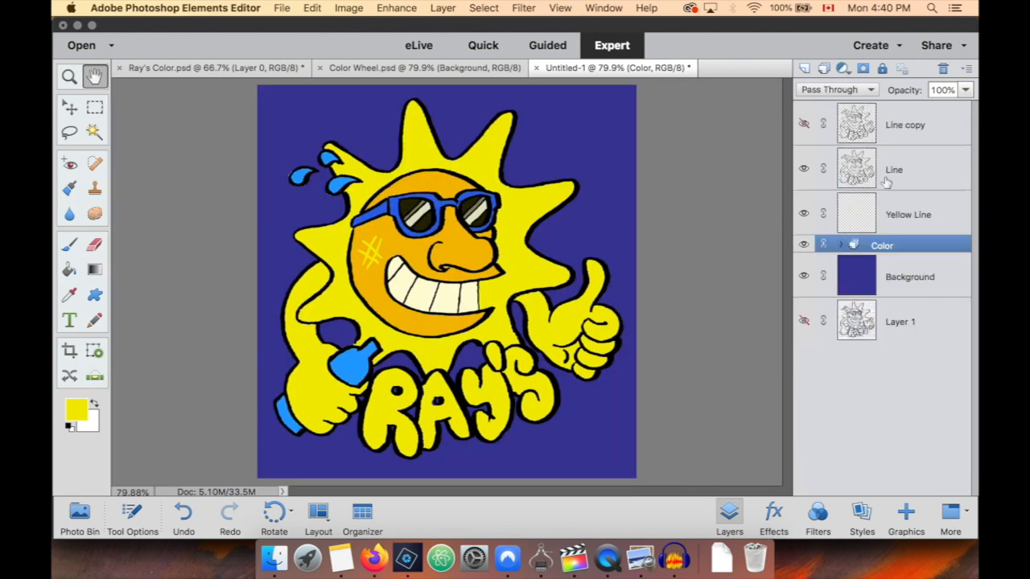
left_click(905, 222)
left_click(893, 168)
left_click(871, 144)
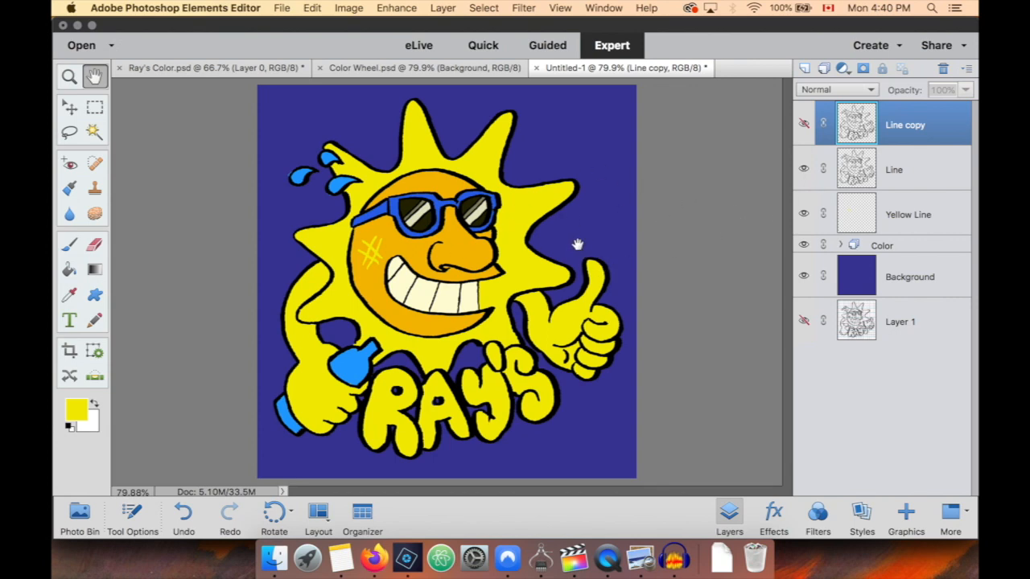
Erase the stray blue outside the outlines of the water drops on the drops layer, and collapse the Color group.
key("super+equal")
key("super+equal")
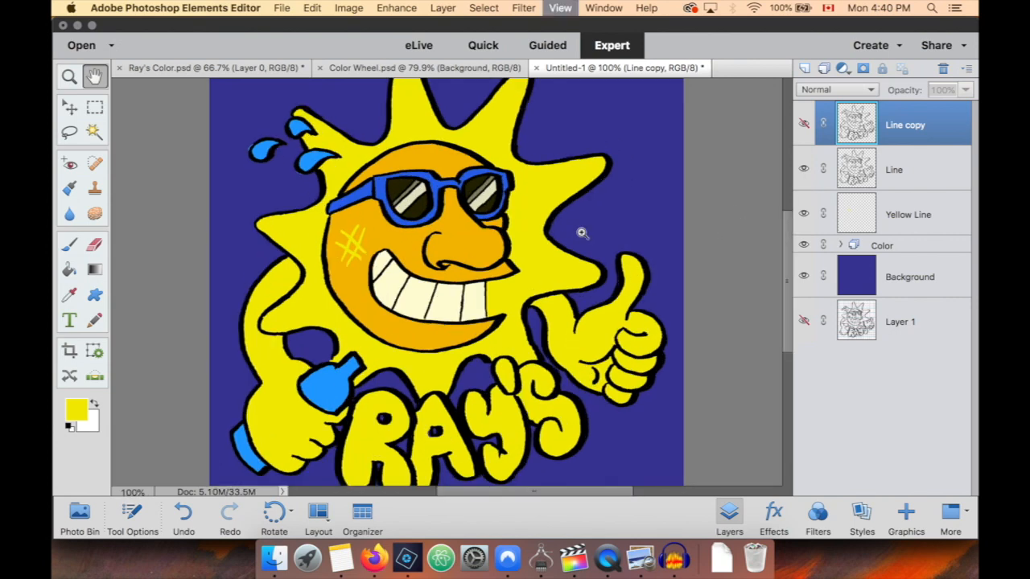
scroll(577, 325, "up", 5)
scroll(577, 325, "left", 5)
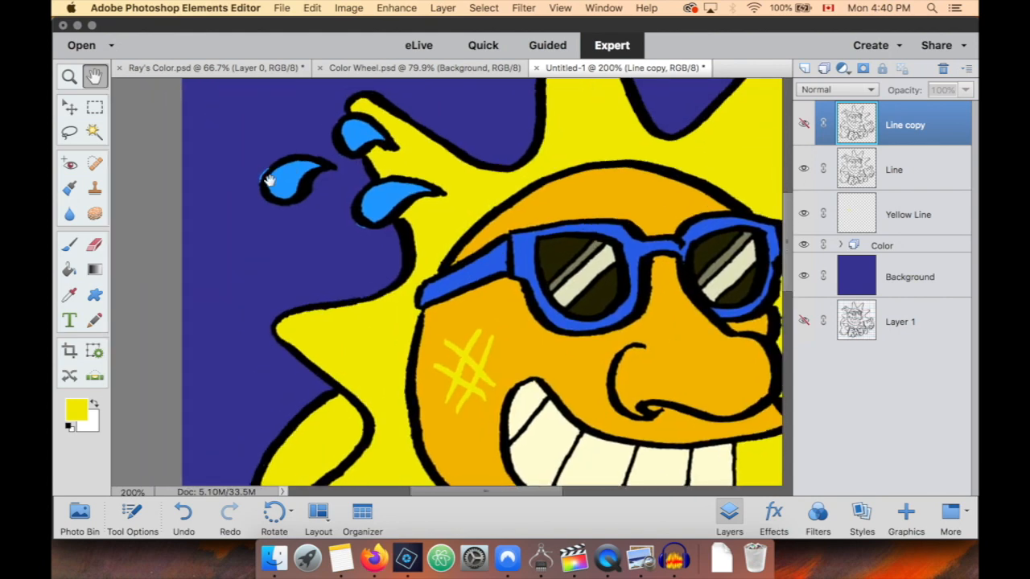
left_click(842, 244)
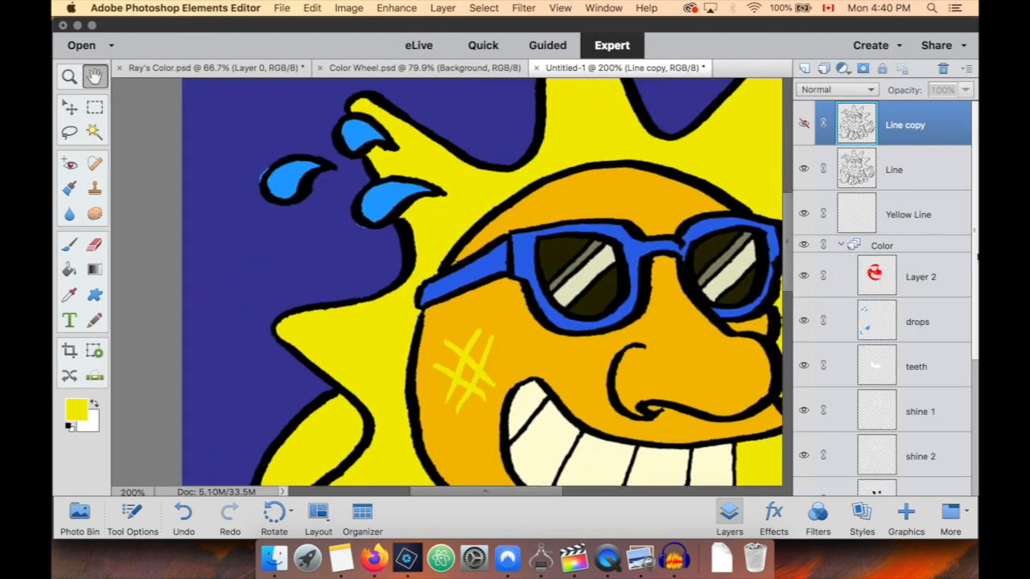
scroll(954, 293, "down", 1)
left_click(920, 286)
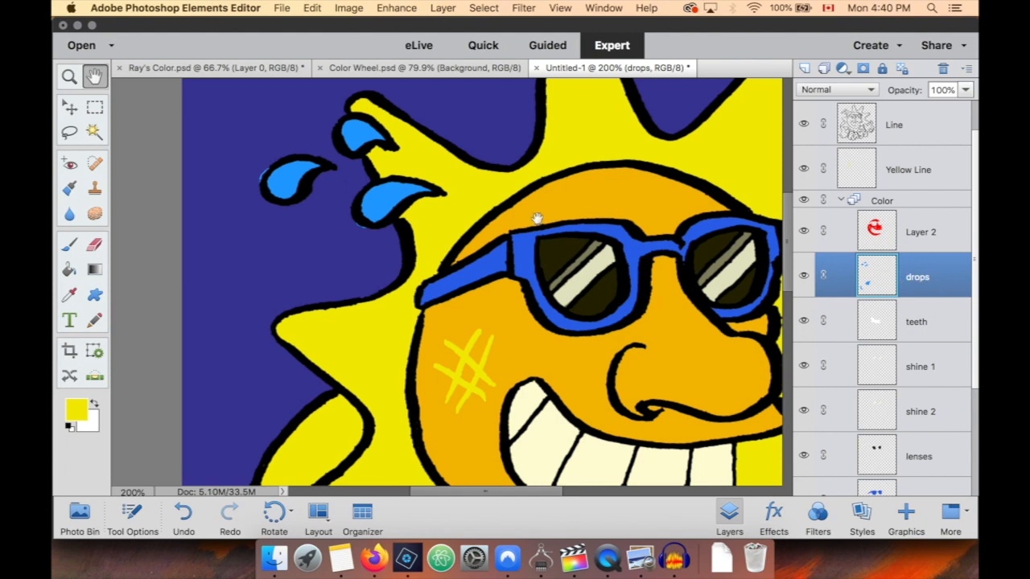
key("e")
left_click_drag(255, 182, 266, 166)
left_click_drag(367, 234, 349, 223)
key("super+0")
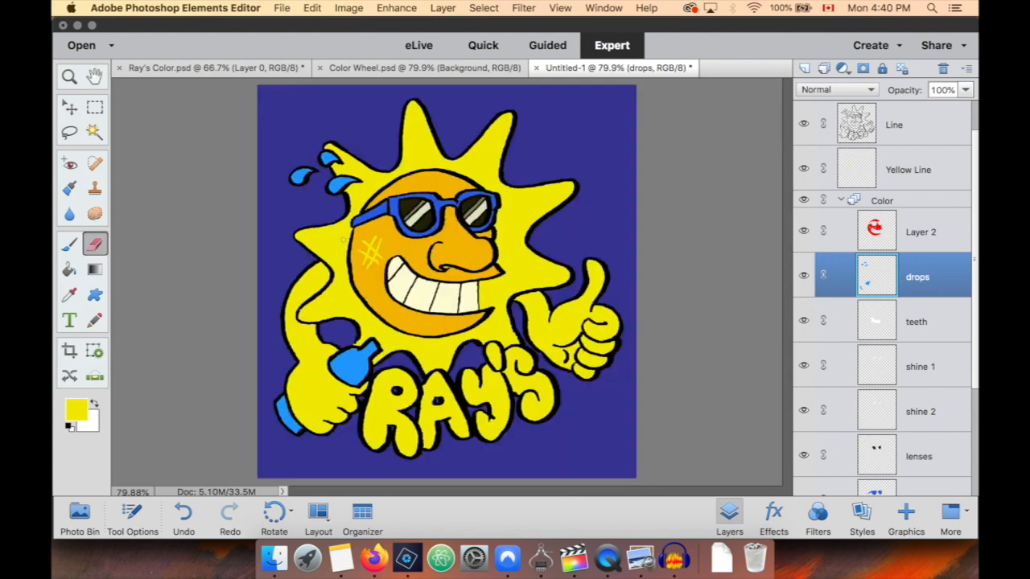
left_click(842, 201)
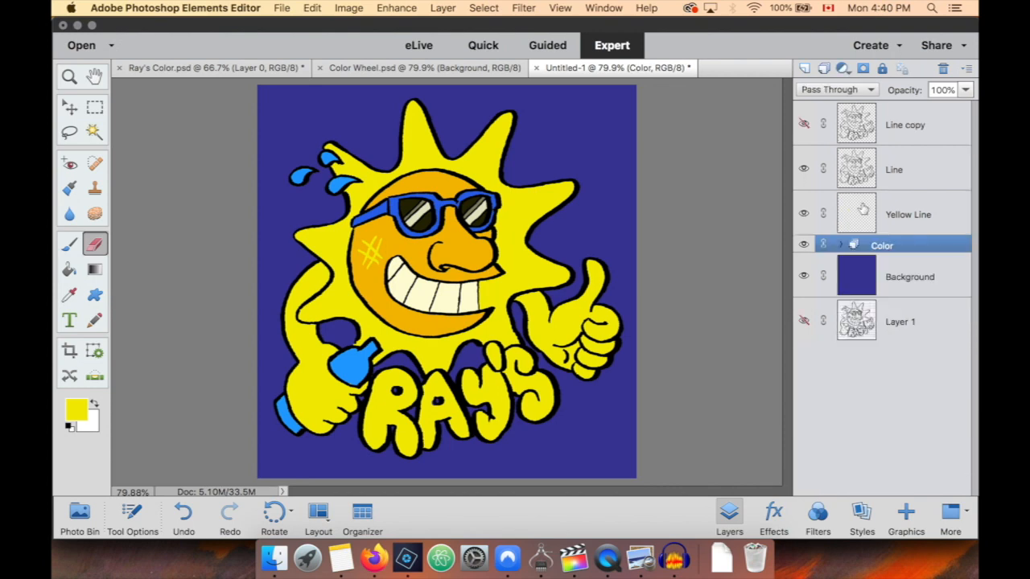
Start saving the artwork under a new name, with the Desktop as the location and PNG as the format.
left_click(284, 7)
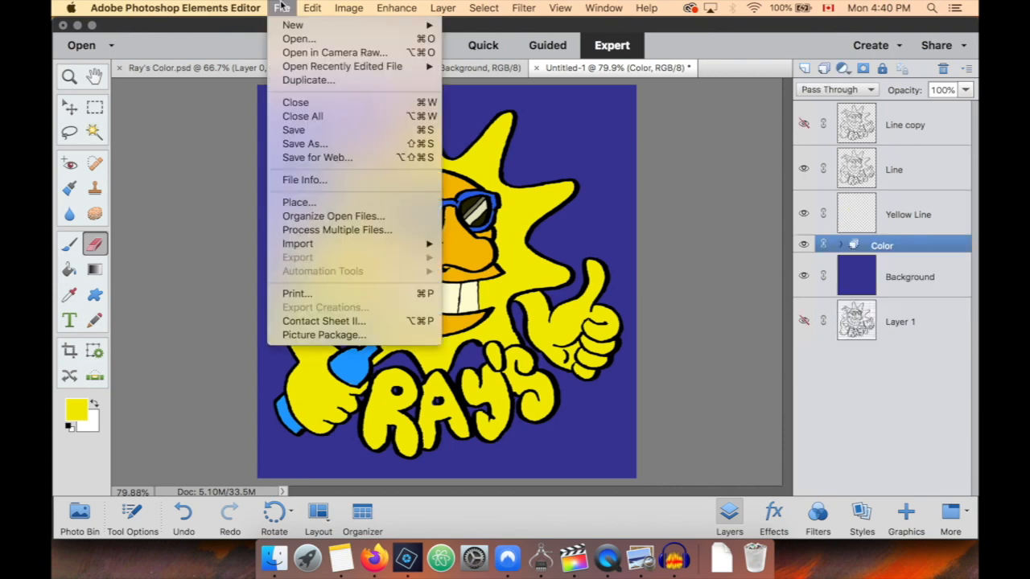
left_click(376, 141)
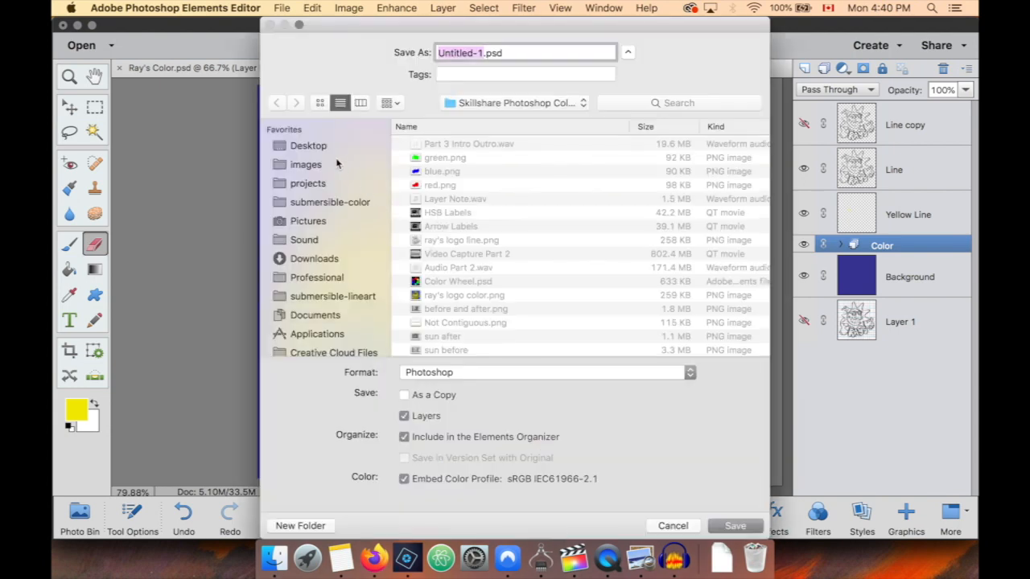
left_click(328, 147)
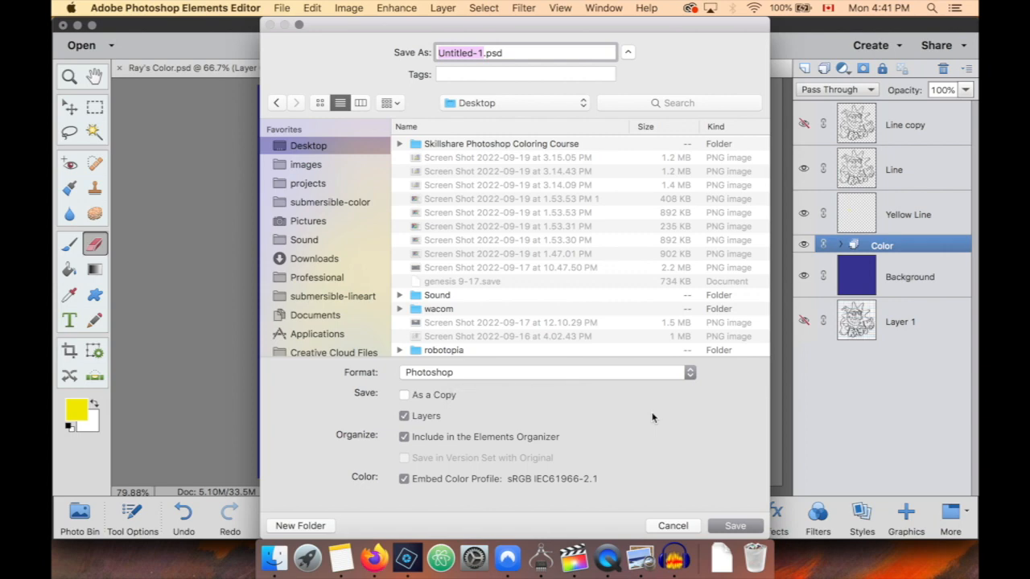
left_click(509, 52)
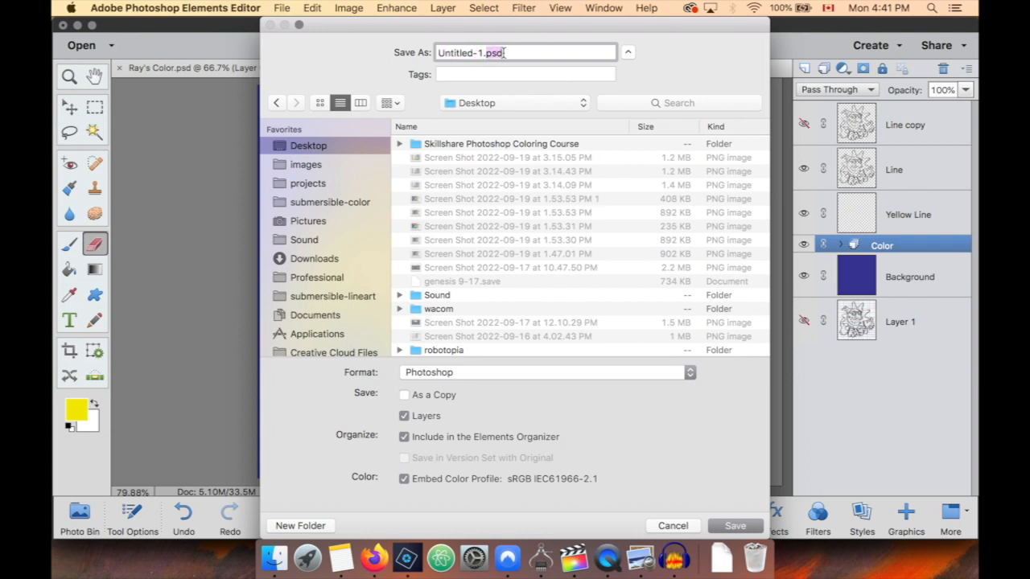
left_click(549, 379)
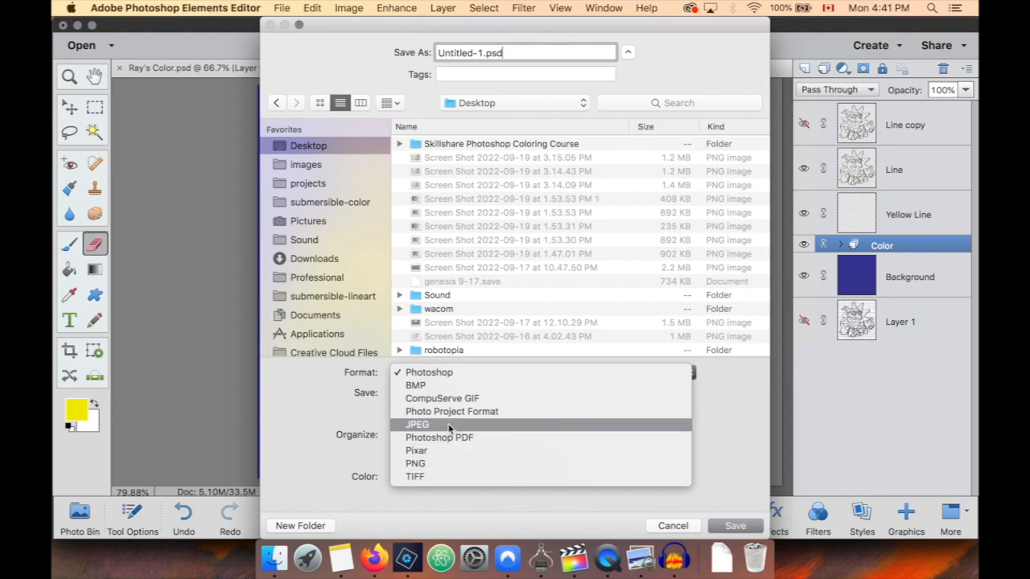
left_click(434, 463)
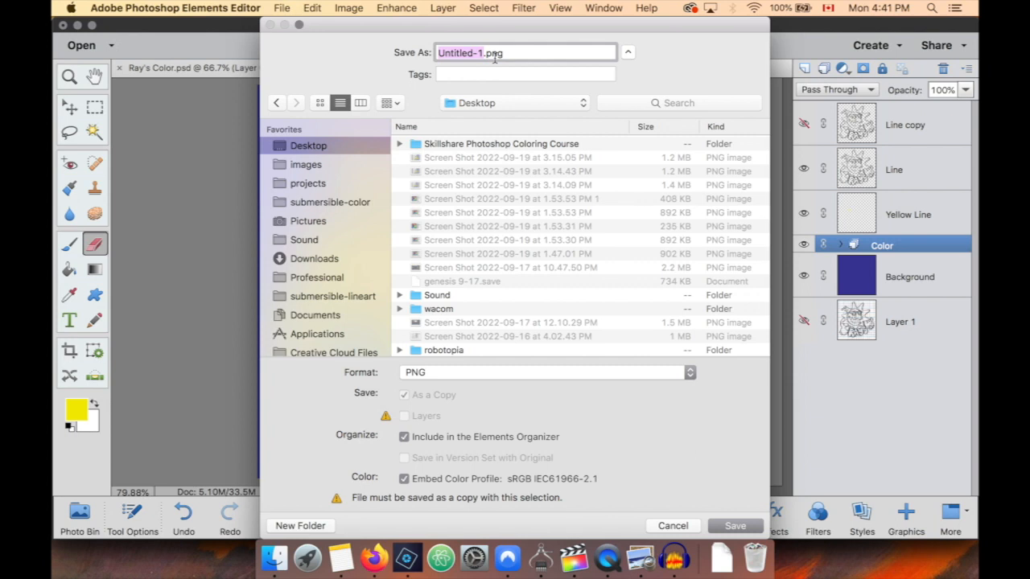
Name the file Ray's Logo Color and save the PNG with Smallest / Slow compression and no interlacing.
type("Ray's Logo")
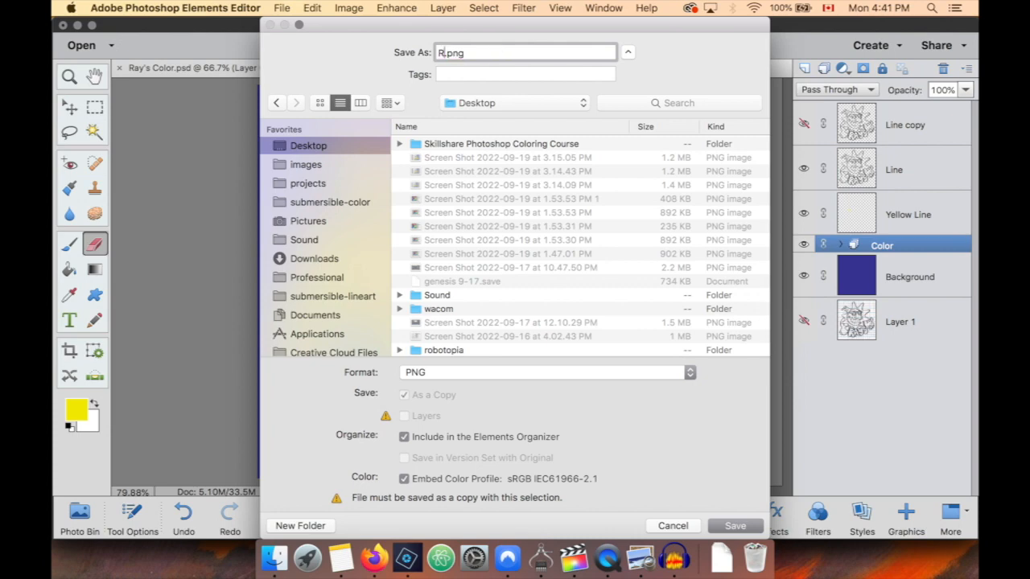
type(" Color")
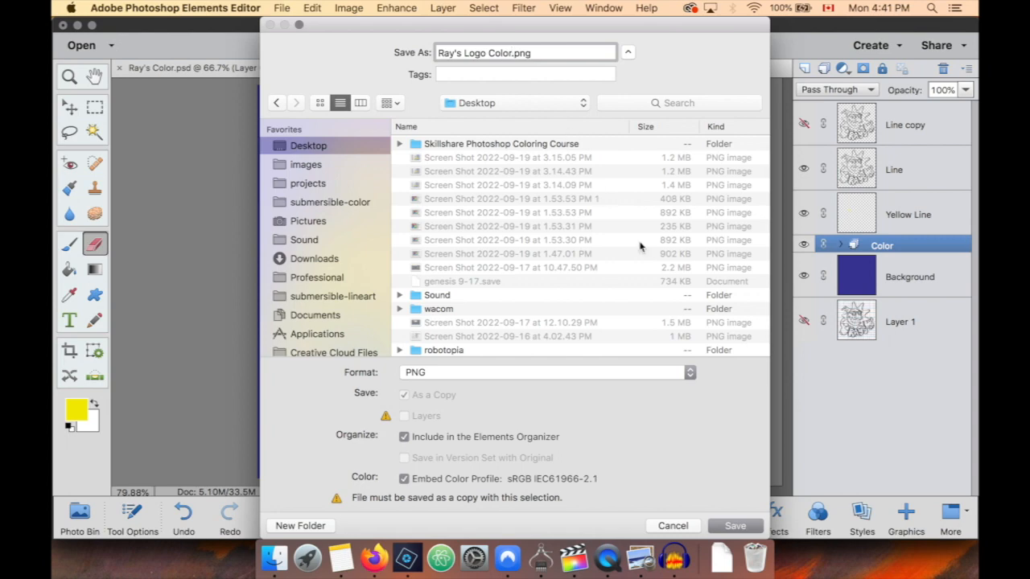
left_click(734, 525)
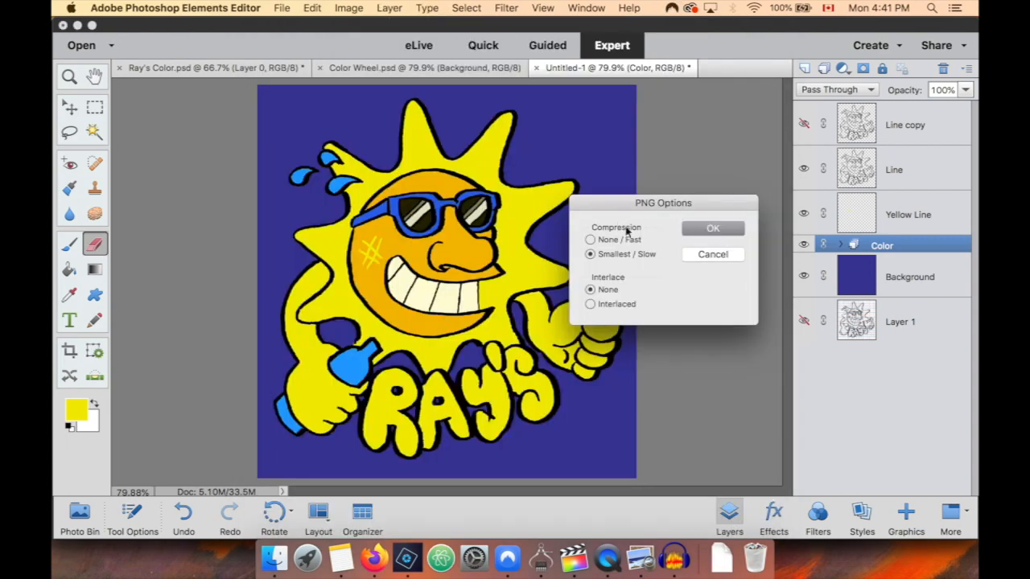
left_click(708, 230)
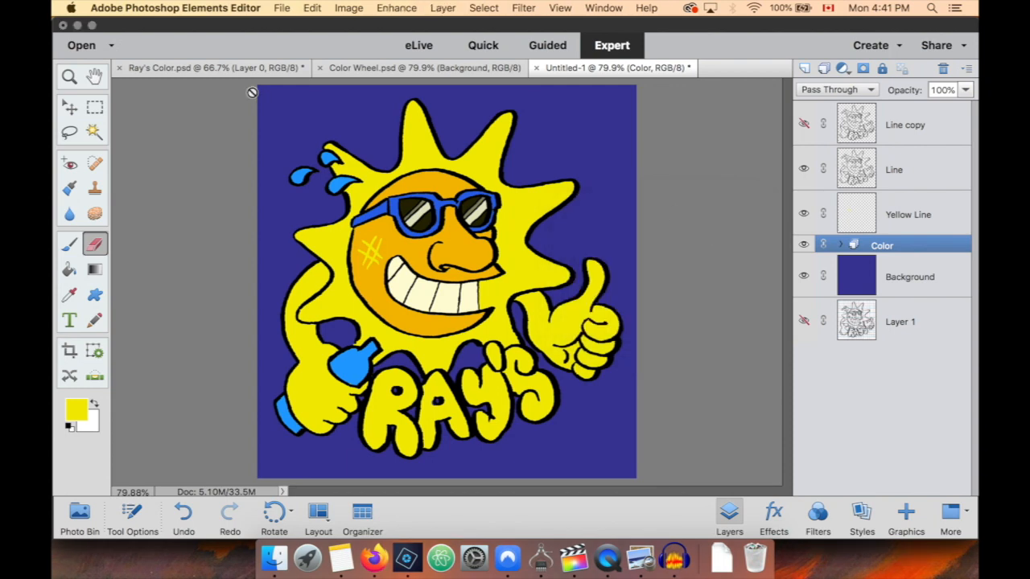
Minimize the editor and open Ray's Logo Color.png from the desktop in Preview to examine the exported image.
left_click(78, 26)
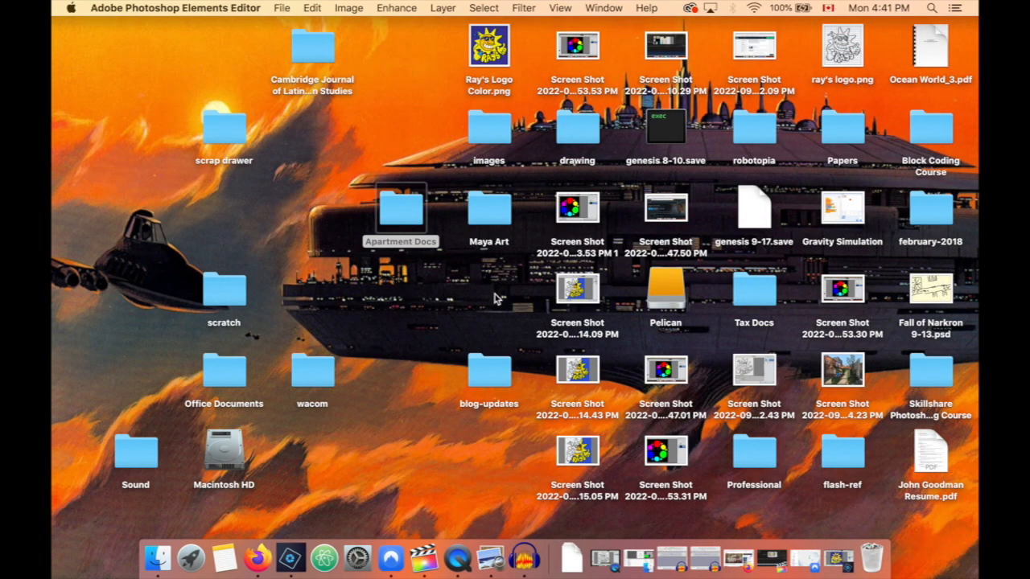
double_click(498, 63)
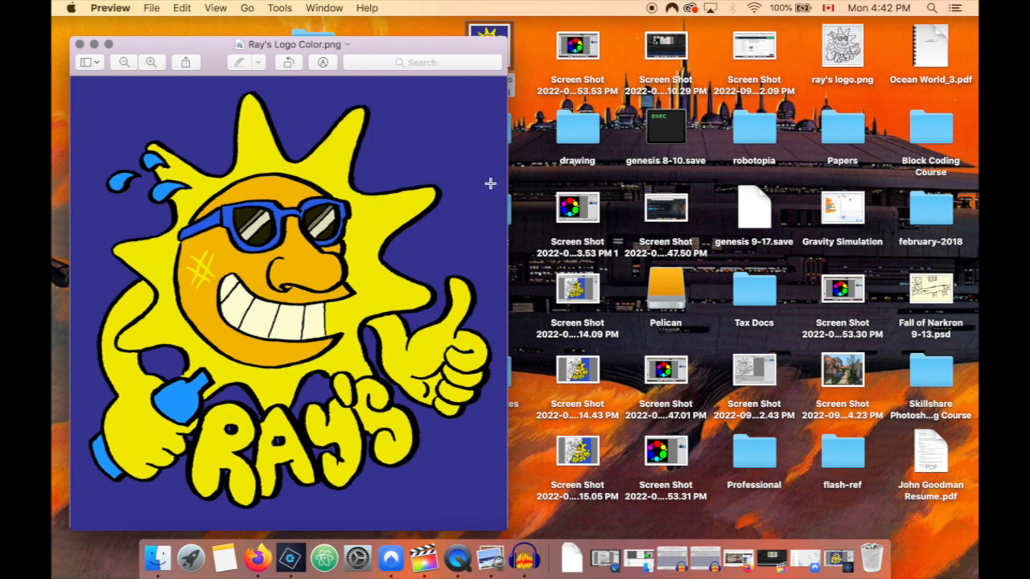
left_click_drag(204, 51, 254, 38)
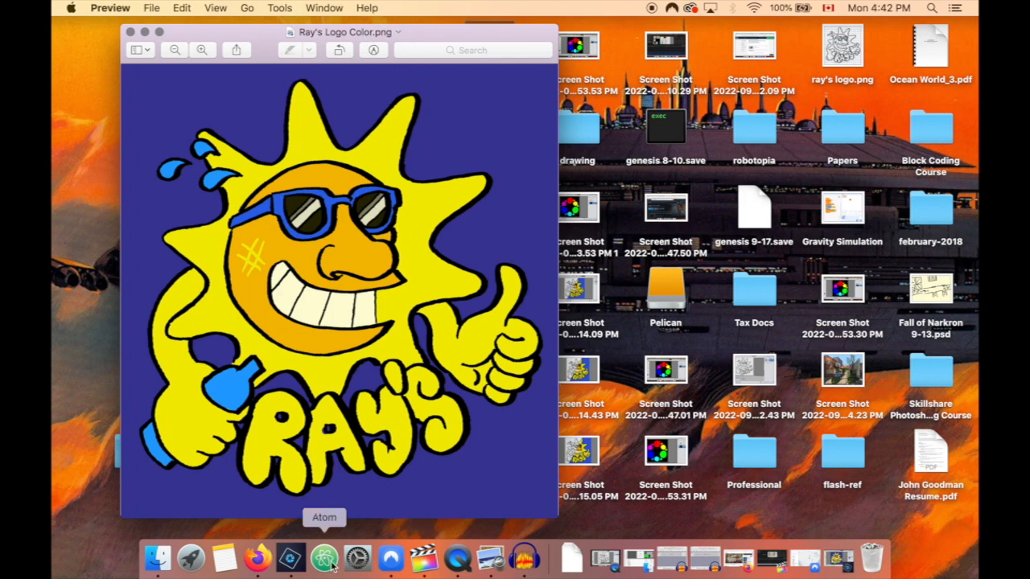
Switch back to Photoshop Elements and expand the Color group to look through its layers.
left_click(290, 559)
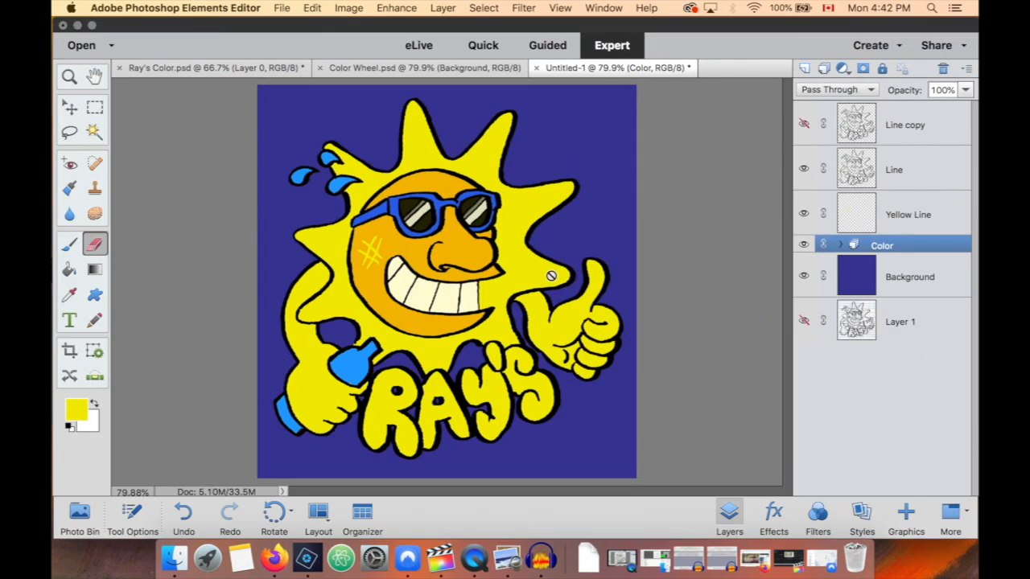
left_click(837, 245)
scroll(900, 250, "down", 2)
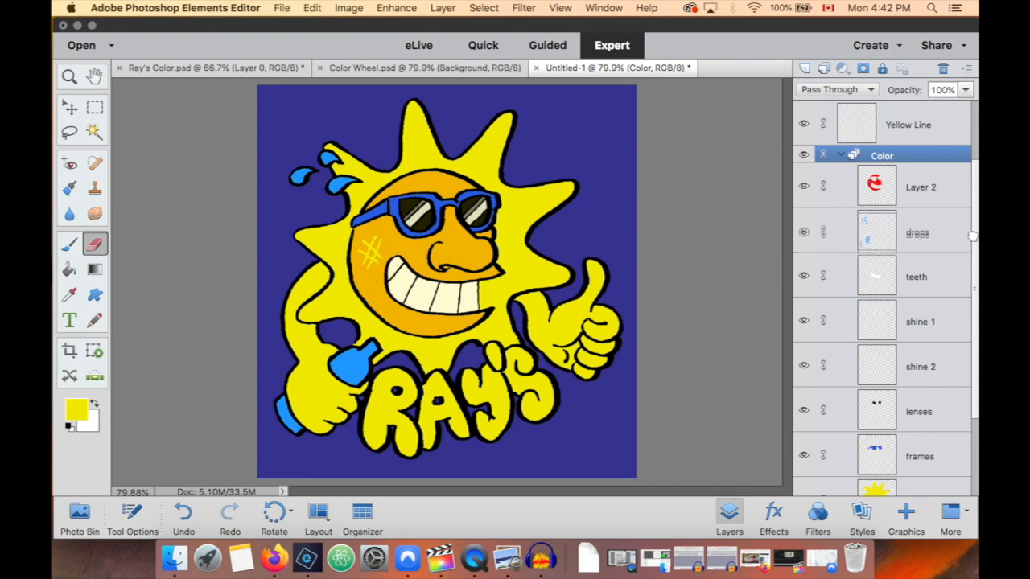
left_click(905, 233)
scroll(905, 233, "down", 1)
Reduce the opacity of the frames layer in the Color group so the blue sunglasses frames become partly transparent.
left_click(906, 408)
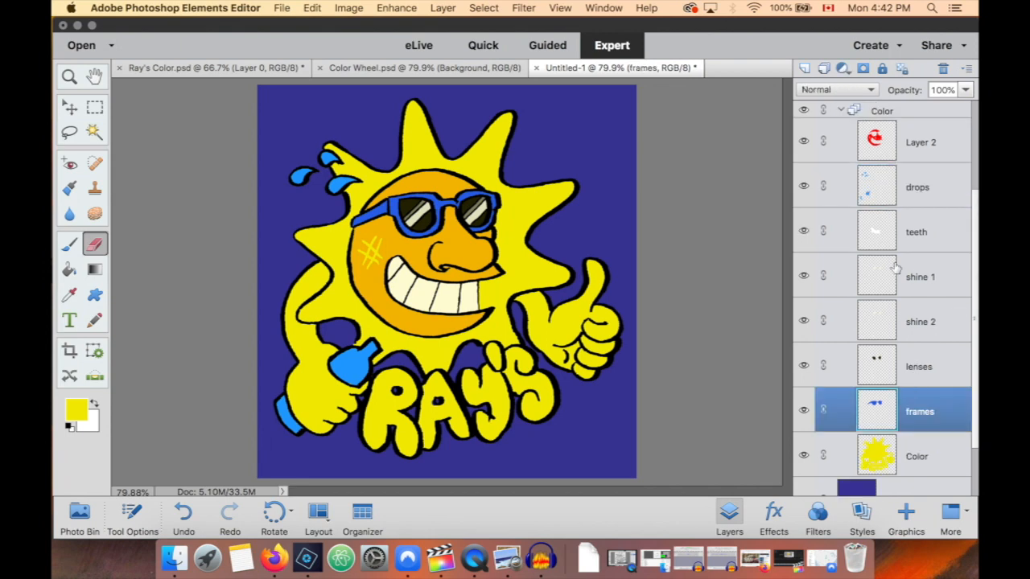
left_click(965, 90)
left_click_drag(963, 107, 923, 110)
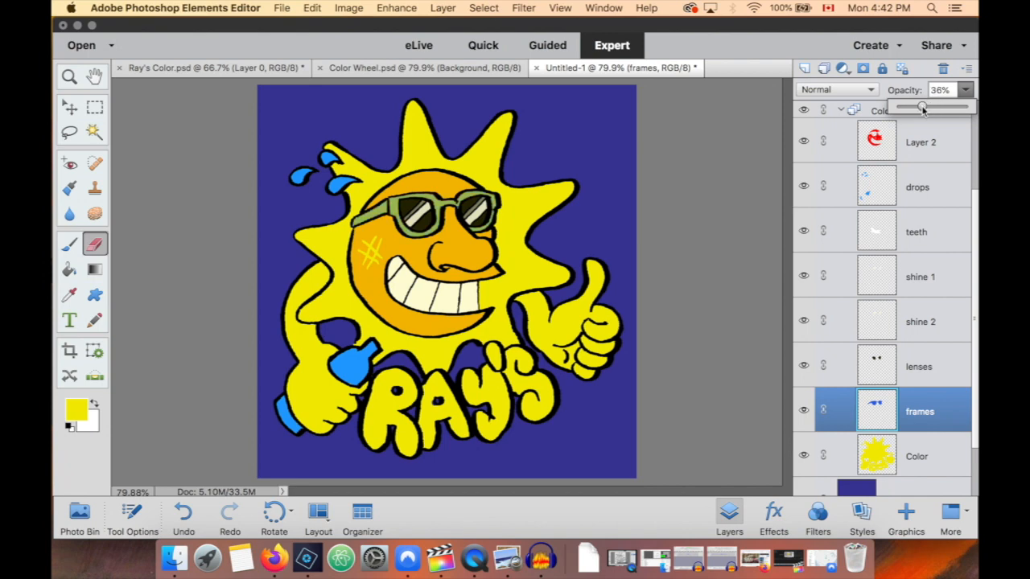
left_click(950, 108)
Try a stronger face color by raising Layer 2's opacity to about 73%, and return it to 20%.
left_click(916, 140)
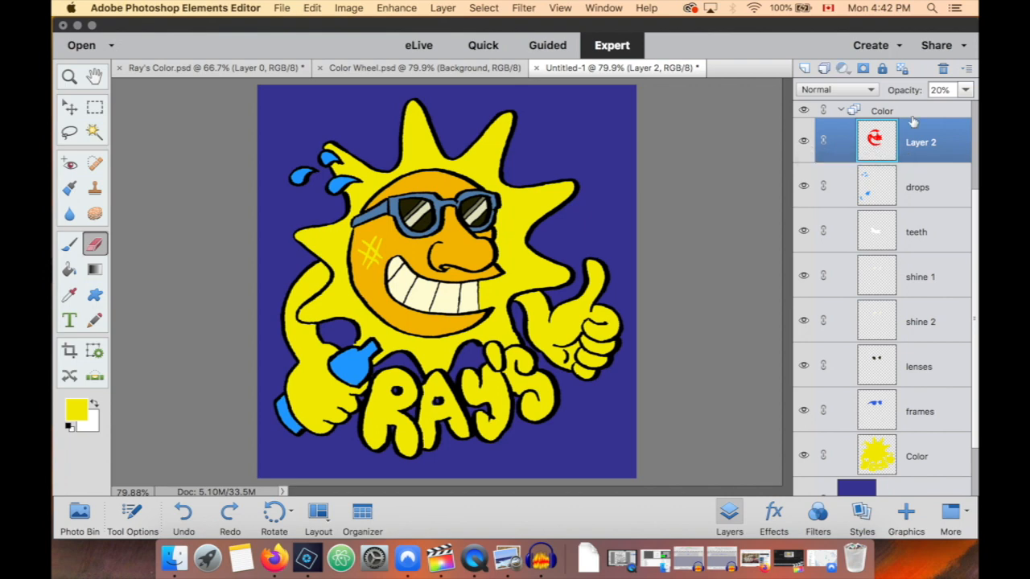
left_click(965, 89)
left_click(929, 109)
left_click_drag(931, 111, 947, 109)
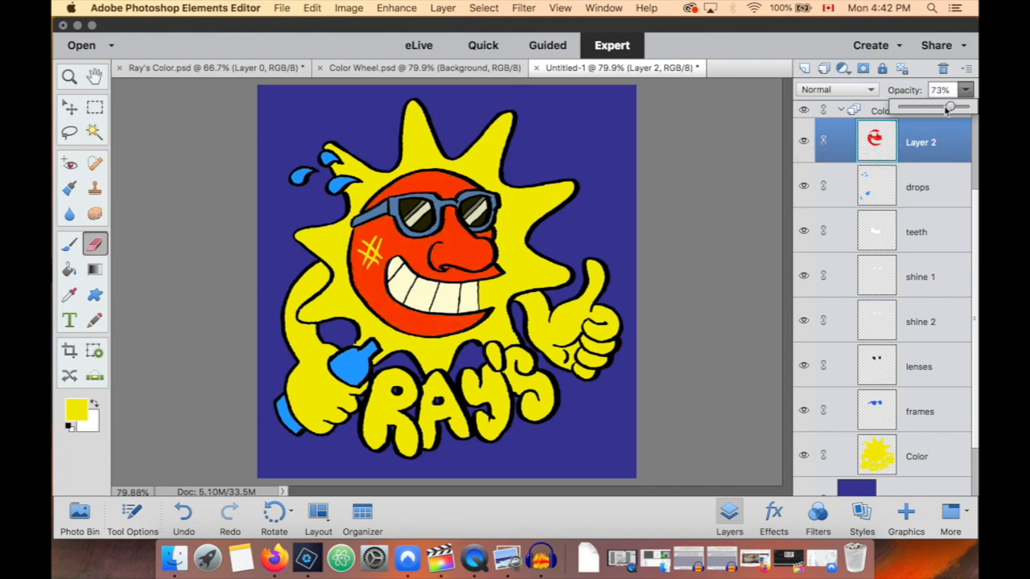
left_click(912, 111)
left_click_drag(912, 110, 913, 110)
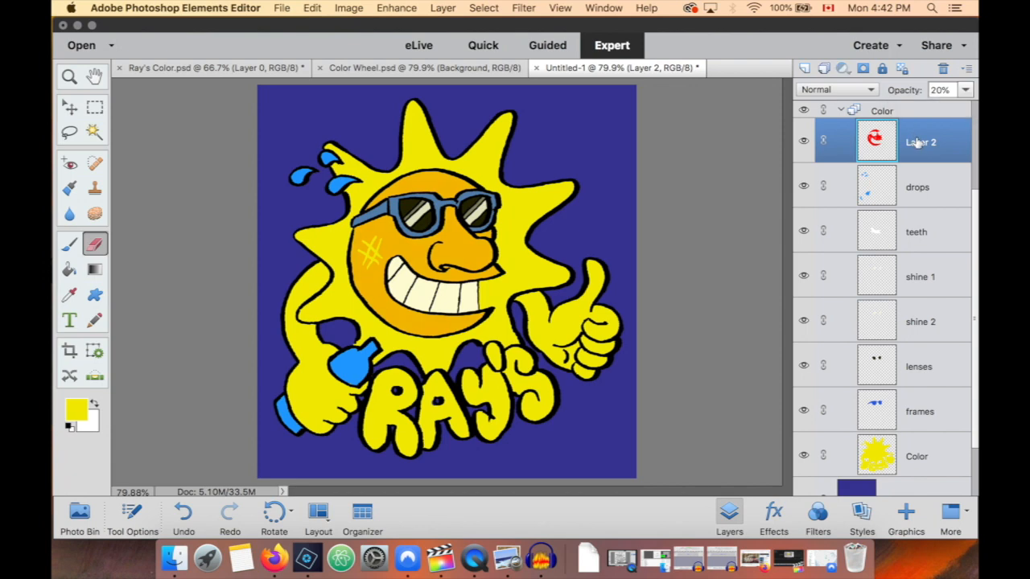
left_click(913, 201)
left_click(911, 159)
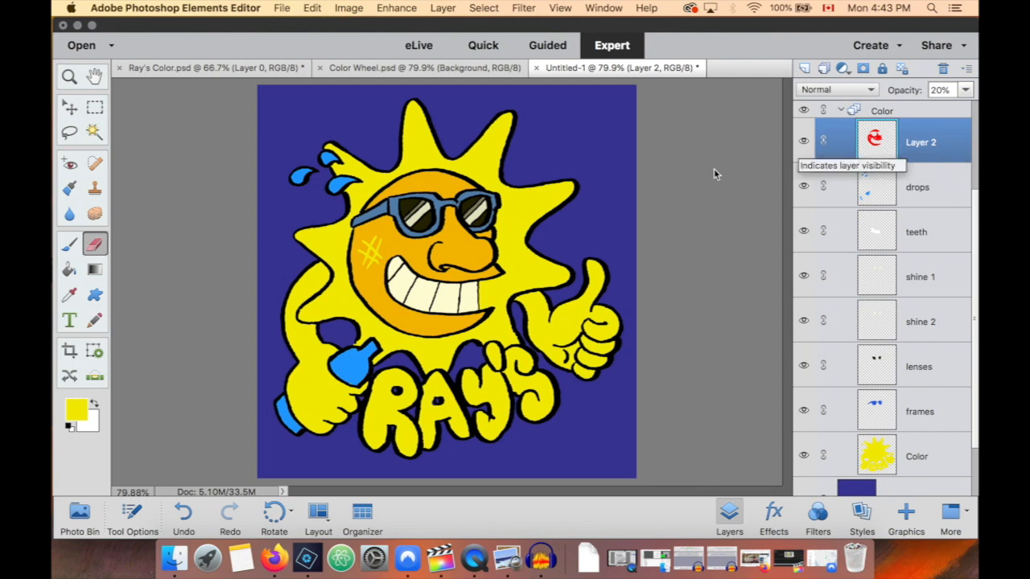
Collapse the Color group and go through the layers above it, ending with Line copy selected.
left_click(840, 111)
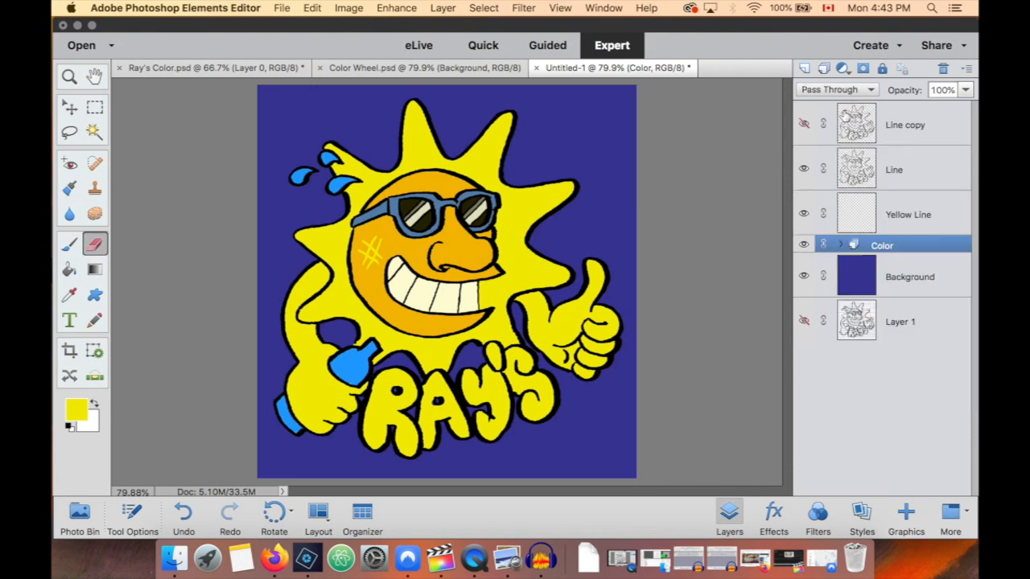
left_click(884, 212)
left_click(893, 164)
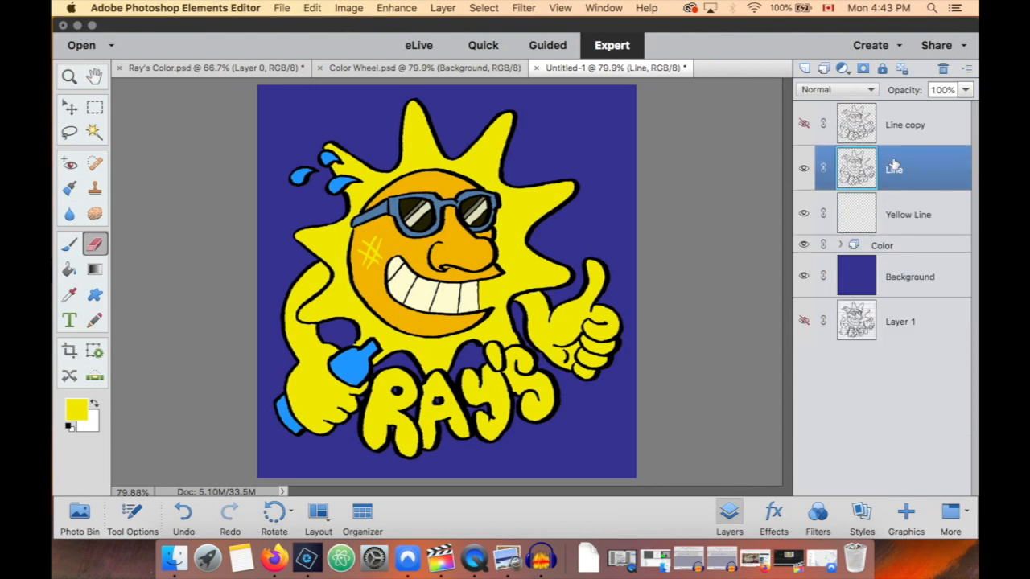
left_click(909, 144)
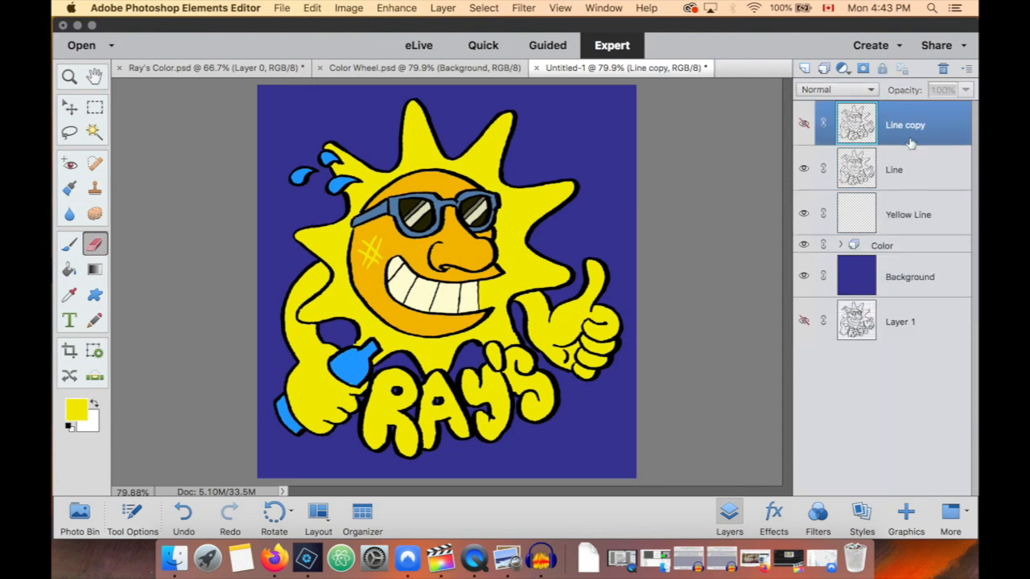